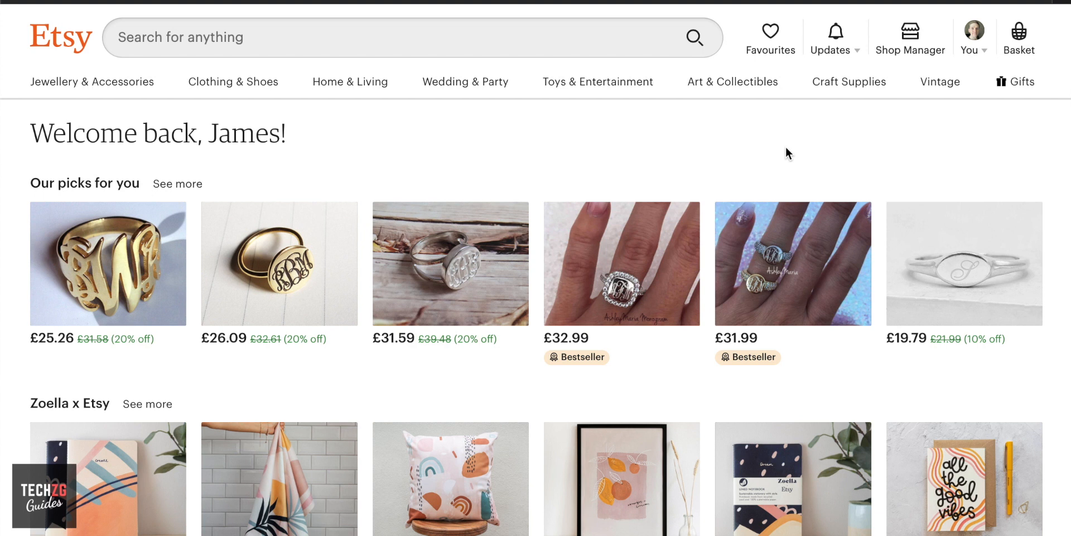
Open the shop's listings in Shop Manager and start a new listing
{"action": "left_click", "coordinate": [909, 43]}
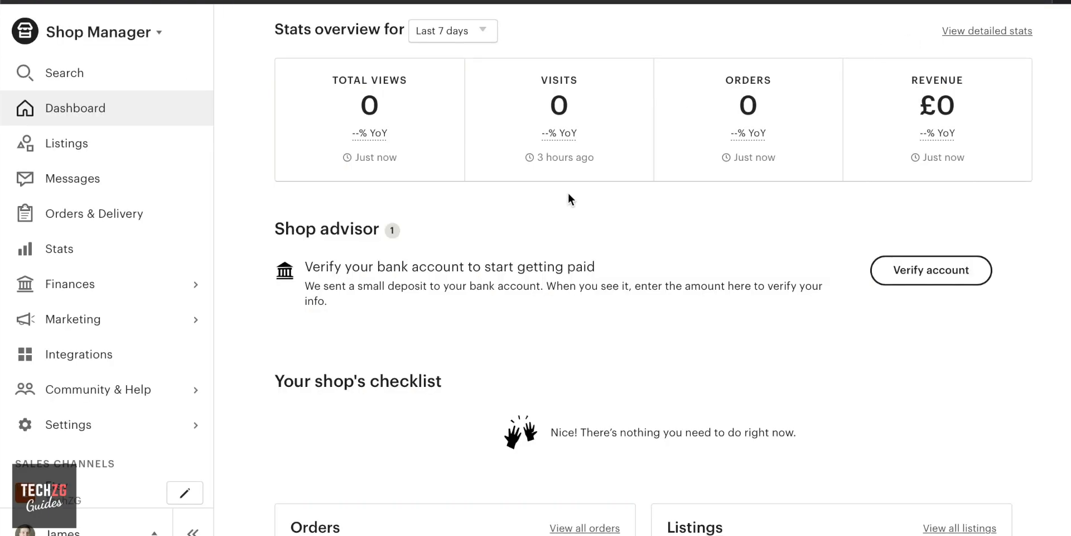
{"action": "left_click", "coordinate": [72, 145]}
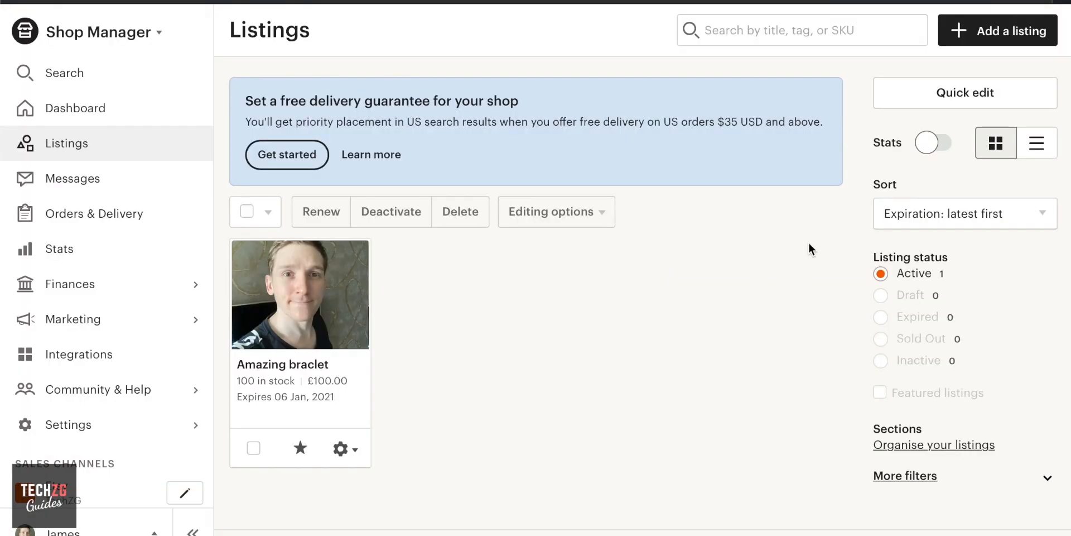
{"action": "left_click", "coordinate": [1001, 38]}
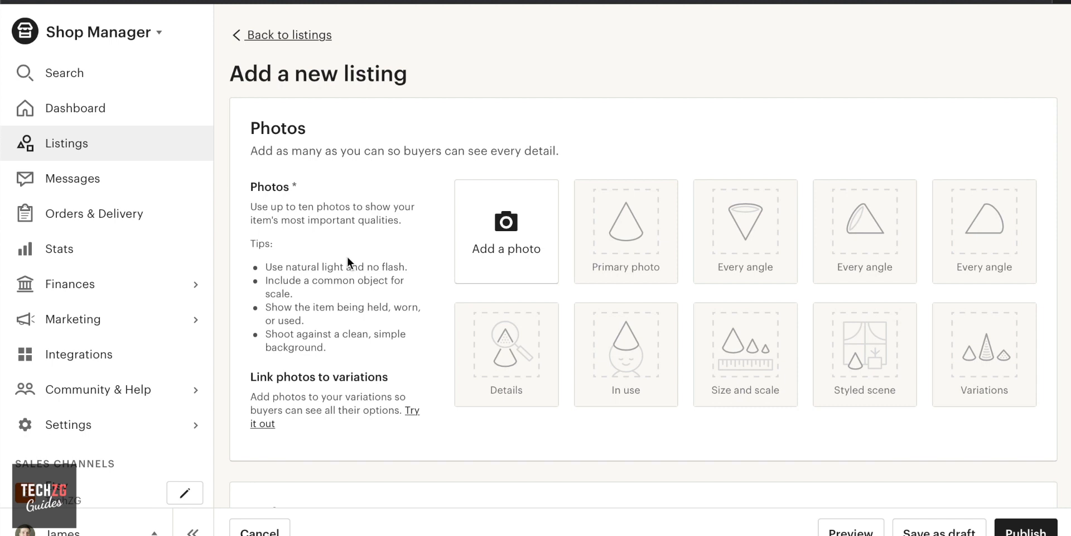
Upload the chalkboard image pexels-pixabay...9617.jpg as the primary photo and the framed flower picture from the Desktop as the second photo
{"action": "left_click", "coordinate": [513, 241]}
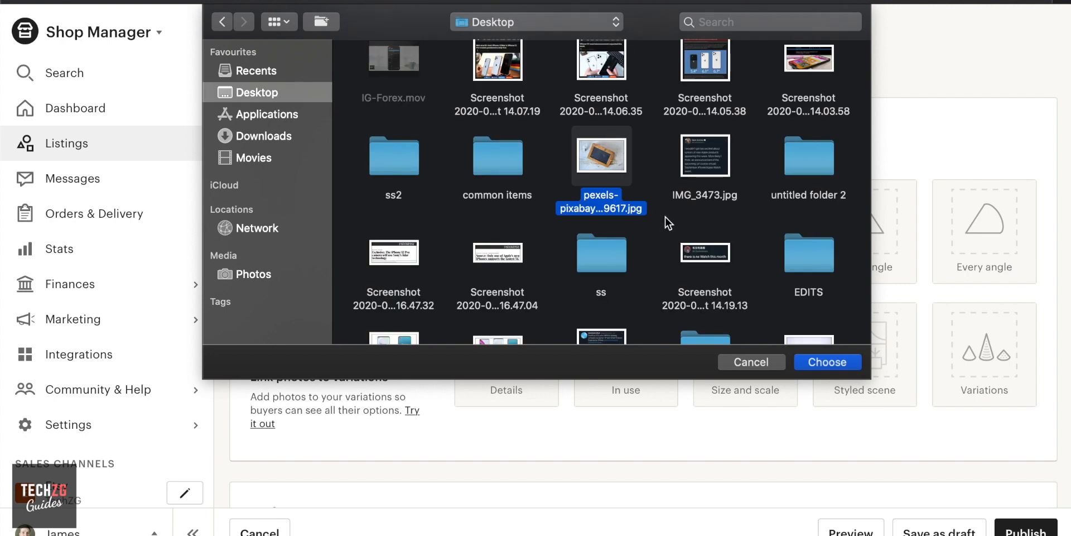
{"action": "left_click", "coordinate": [833, 366]}
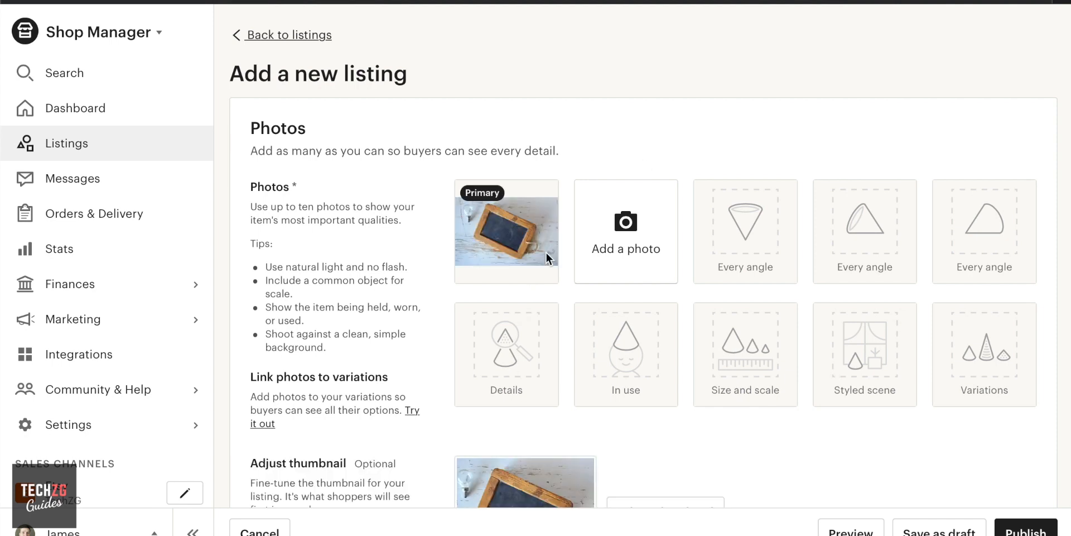
{"action": "scroll", "coordinate": [546, 253], "scroll_direction": "down", "scroll_amount": 2}
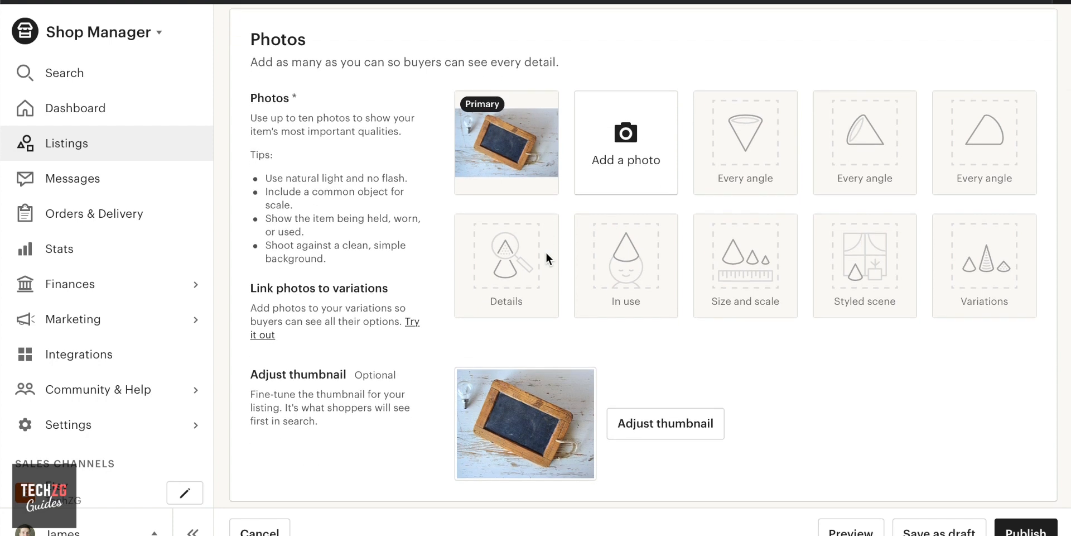
{"action": "scroll", "coordinate": [546, 252], "scroll_direction": "up", "scroll_amount": 2}
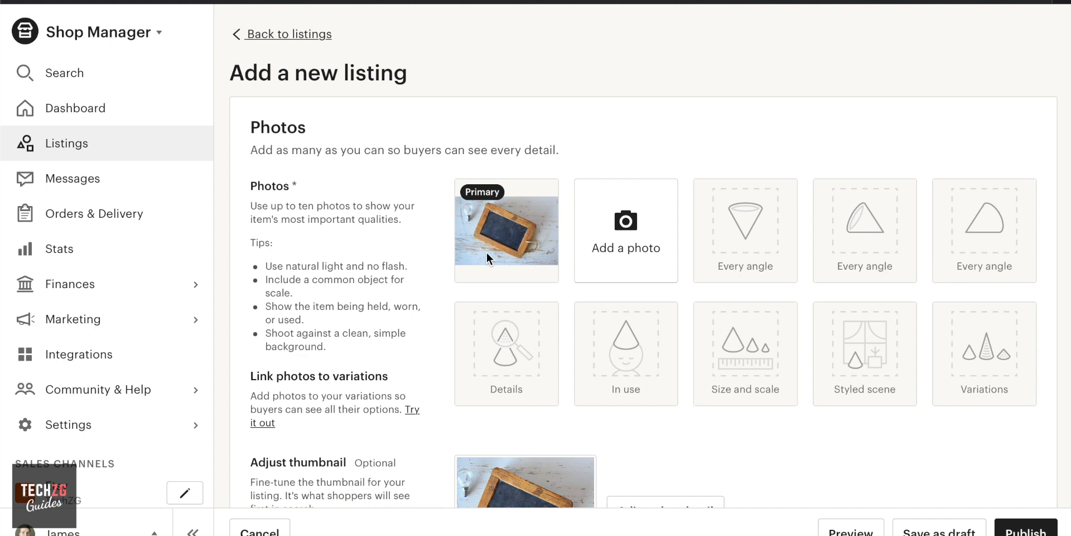
{"action": "left_click", "coordinate": [628, 226]}
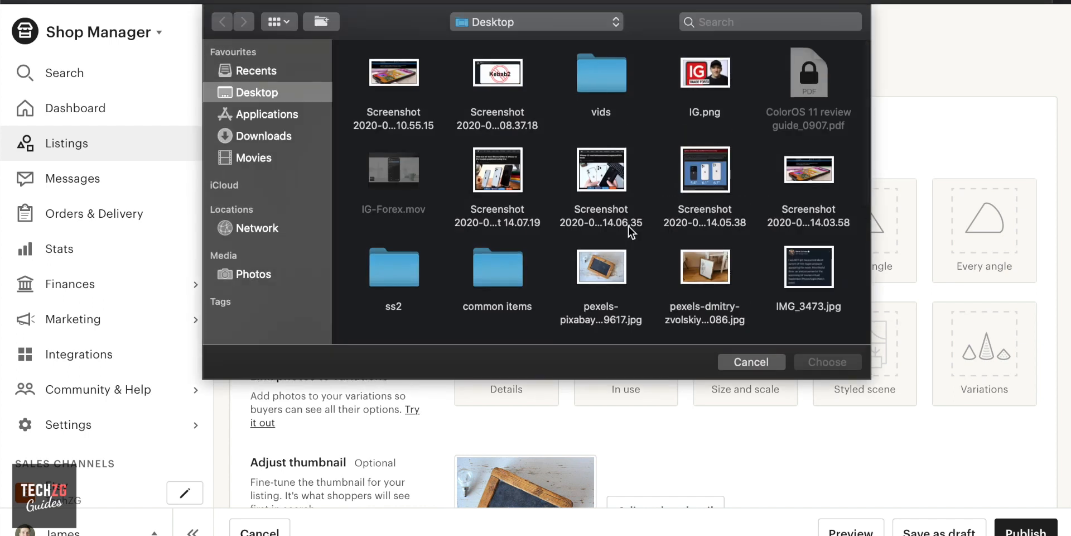
{"action": "double_click", "coordinate": [628, 225]}
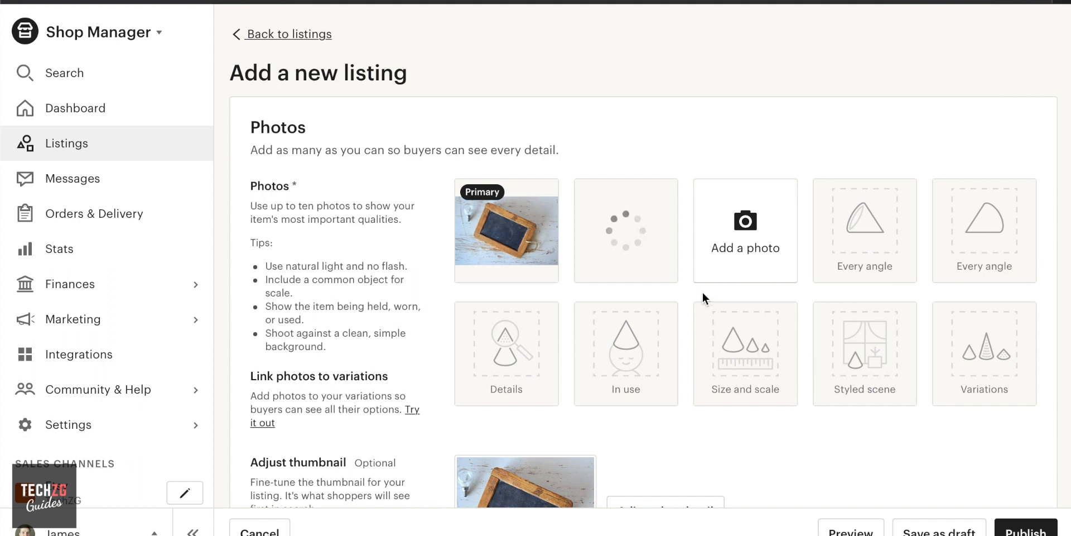
Try the available crop ratios on the primary chalkboard photo and save it cropped to 4:3
{"action": "mouse_move", "coordinate": [494, 237]}
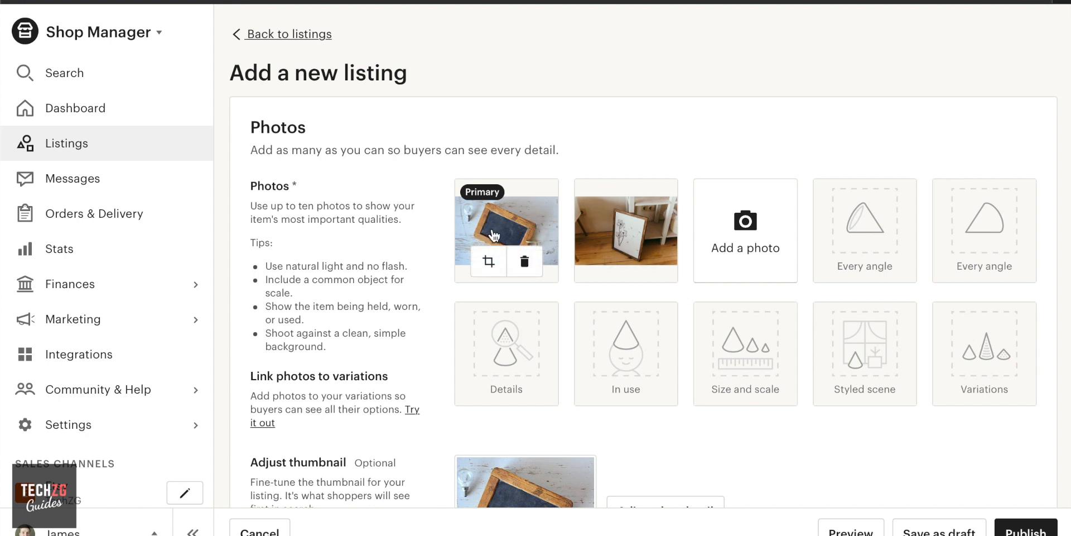
{"action": "left_click", "coordinate": [490, 264]}
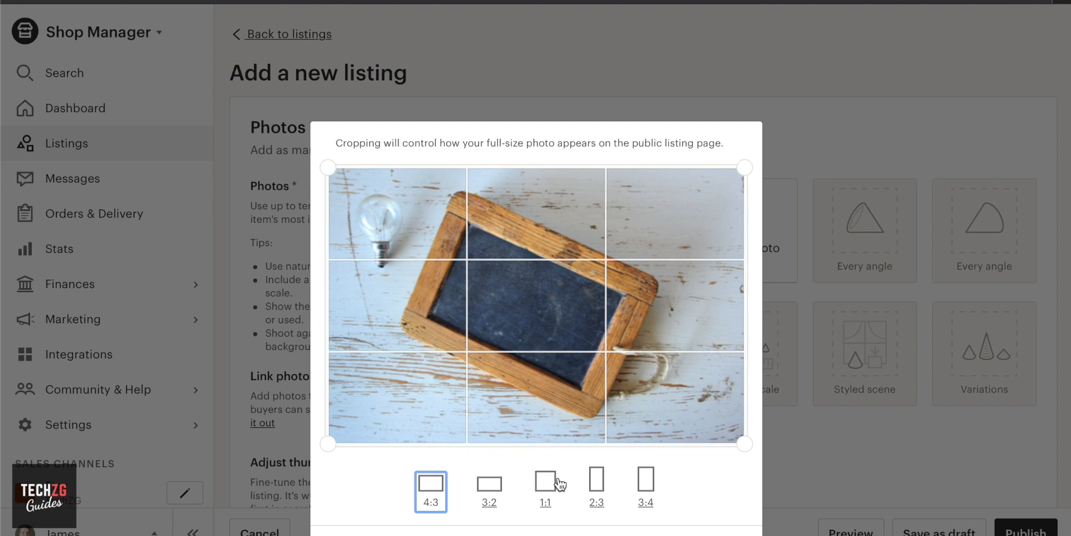
{"action": "left_click", "coordinate": [598, 483]}
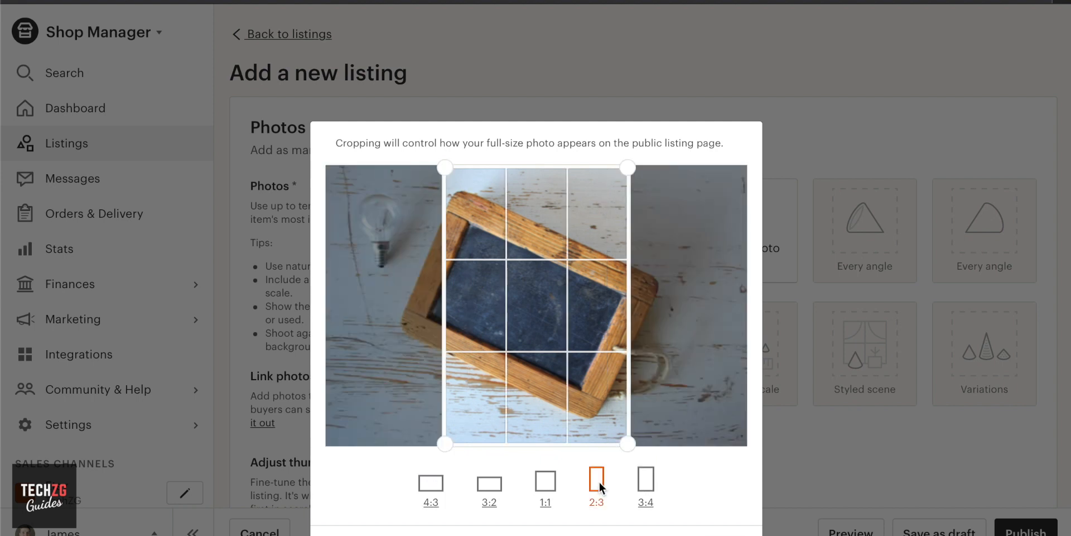
{"action": "left_click", "coordinate": [551, 480]}
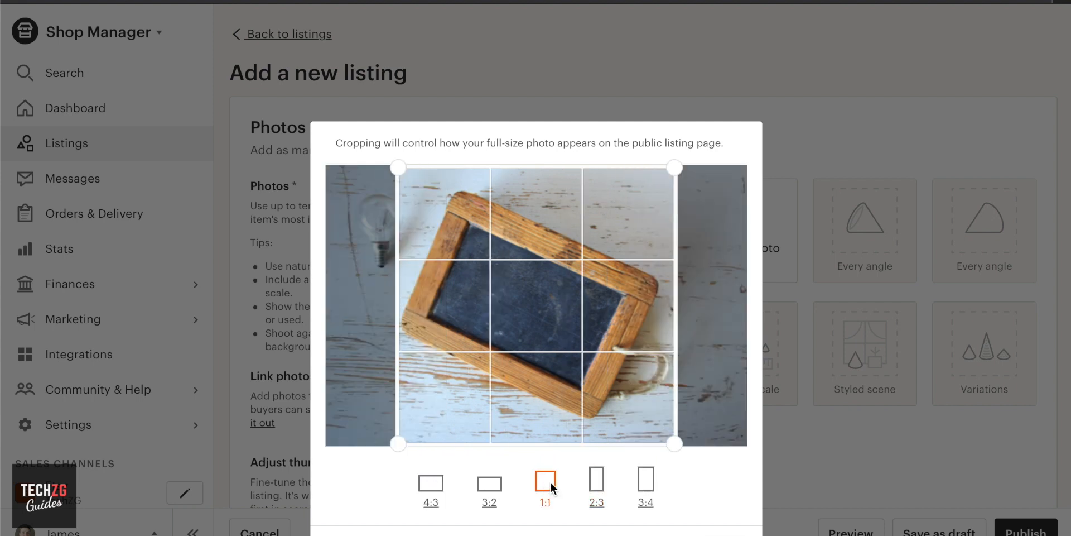
{"action": "left_click", "coordinate": [491, 485]}
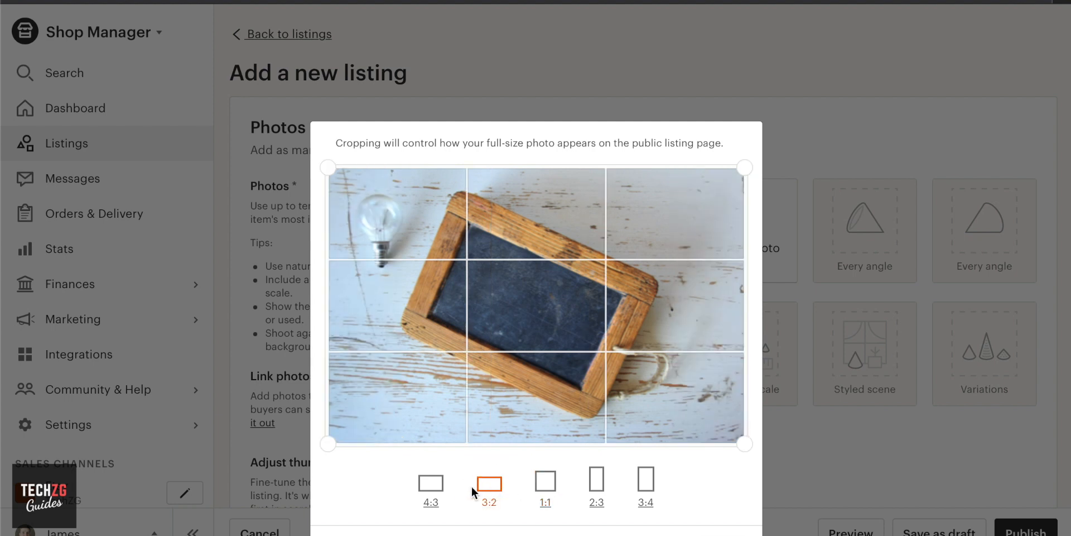
{"action": "left_click", "coordinate": [436, 485]}
{"action": "left_click", "coordinate": [489, 491]}
{"action": "left_click", "coordinate": [436, 490]}
{"action": "scroll", "coordinate": [704, 535], "scroll_direction": "down", "scroll_amount": 2}
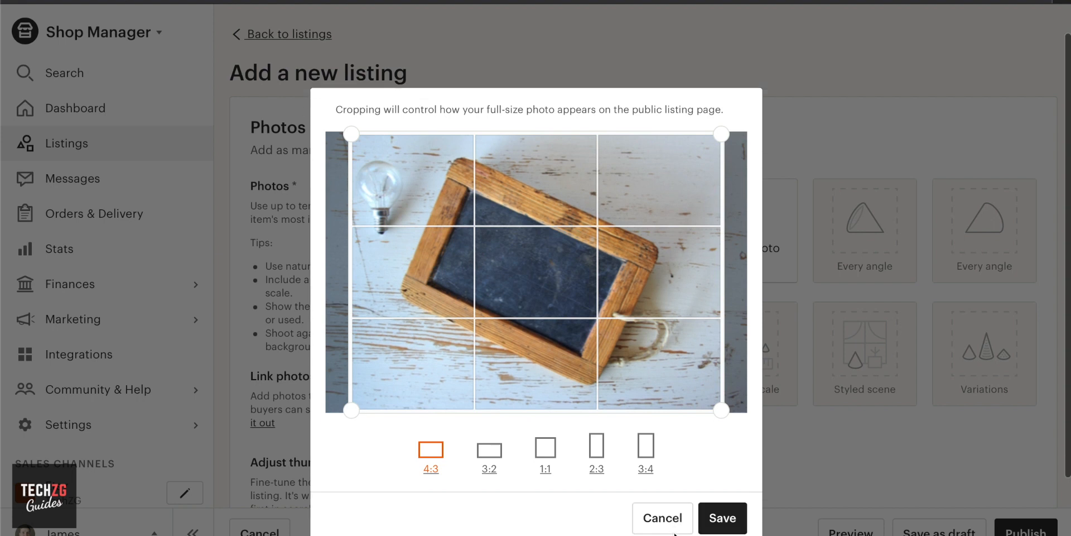
{"action": "left_click", "coordinate": [719, 516]}
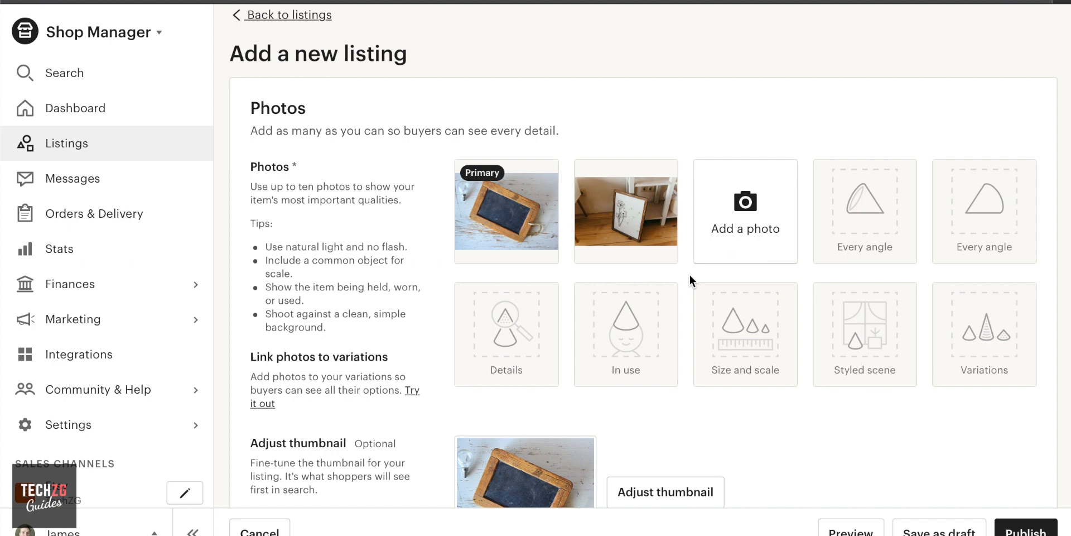
Try the framed flower picture as the primary photo and put the chalkboard photo back in first place
{"action": "mouse_move", "coordinate": [662, 215]}
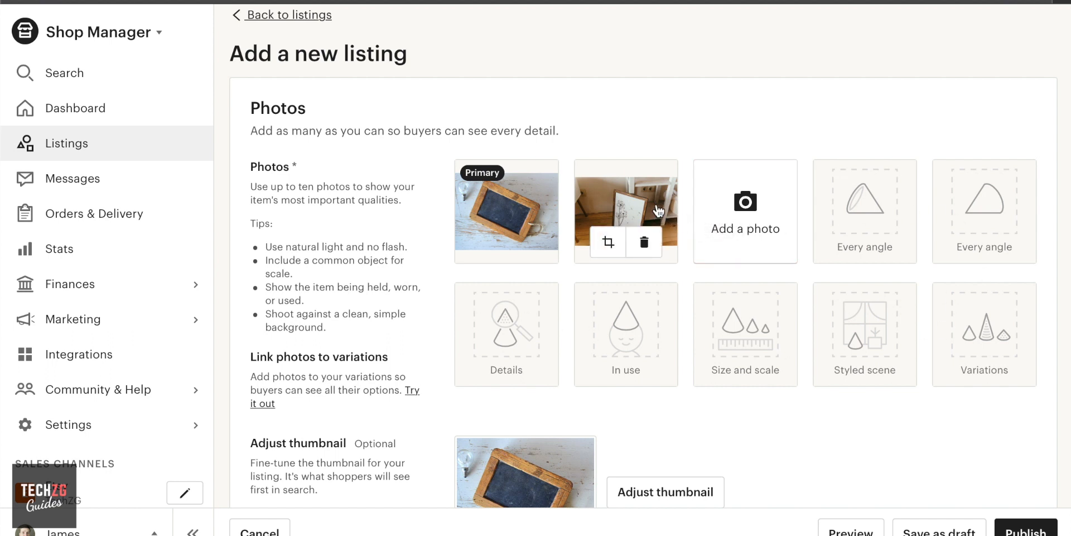
{"action": "left_click_drag", "start_coordinate": [658, 210], "coordinate": [549, 218]}
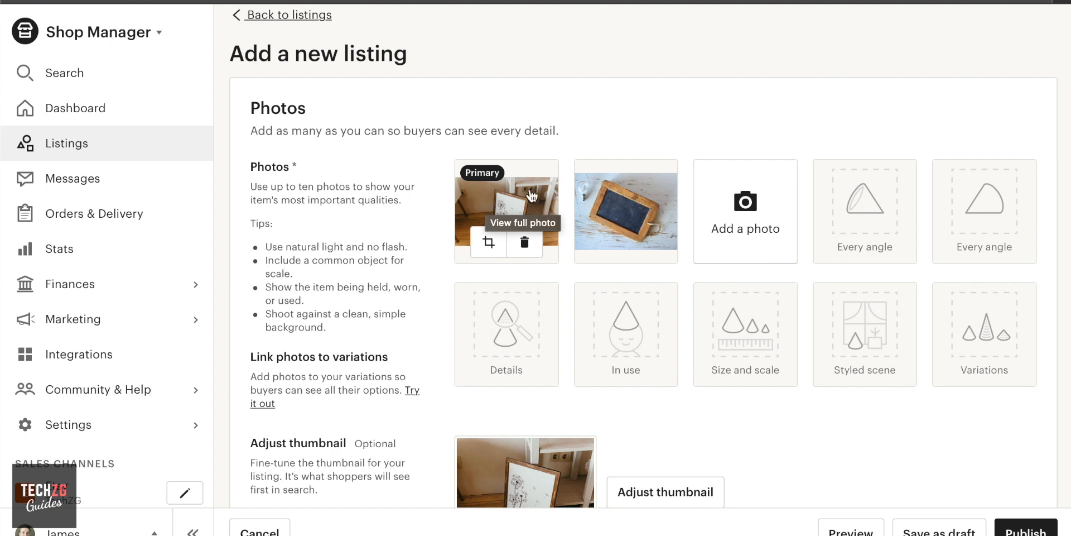
{"action": "left_click_drag", "start_coordinate": [482, 195], "coordinate": [614, 204]}
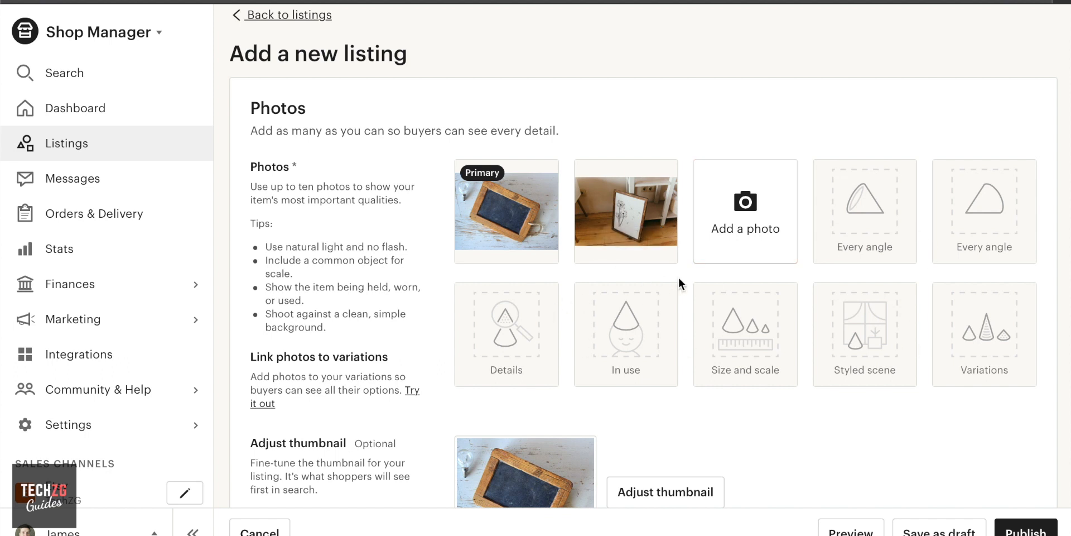
Crop the framed flower picture to a 1:1 ratio and save the crop
{"action": "left_click", "coordinate": [614, 241]}
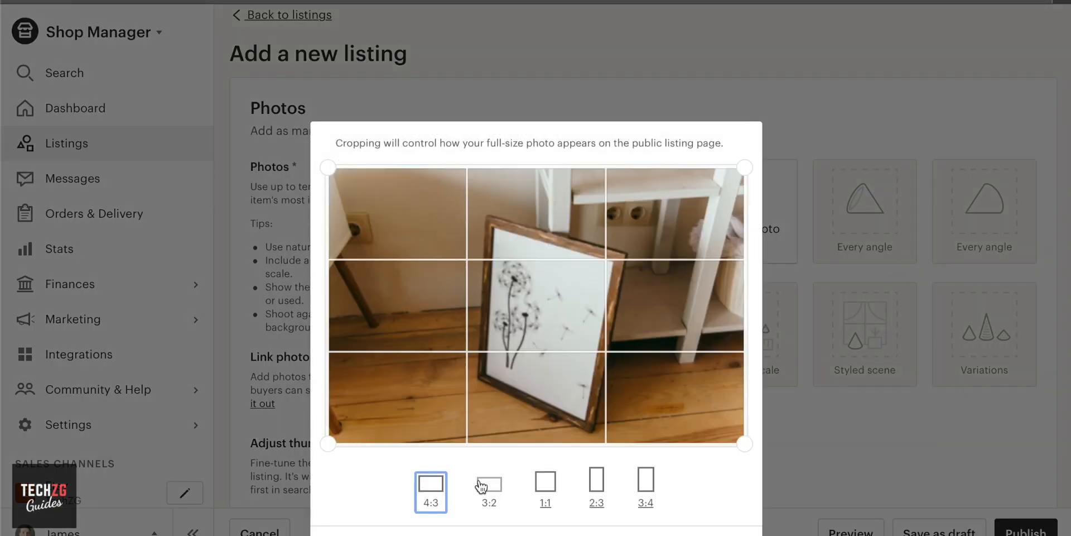
{"action": "left_click", "coordinate": [545, 482]}
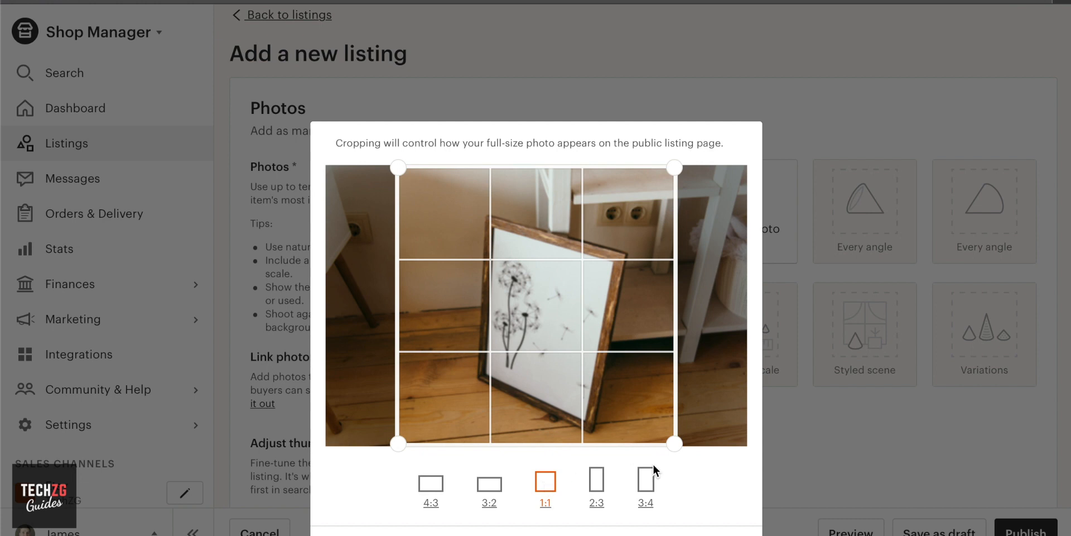
{"action": "left_click", "coordinate": [721, 534]}
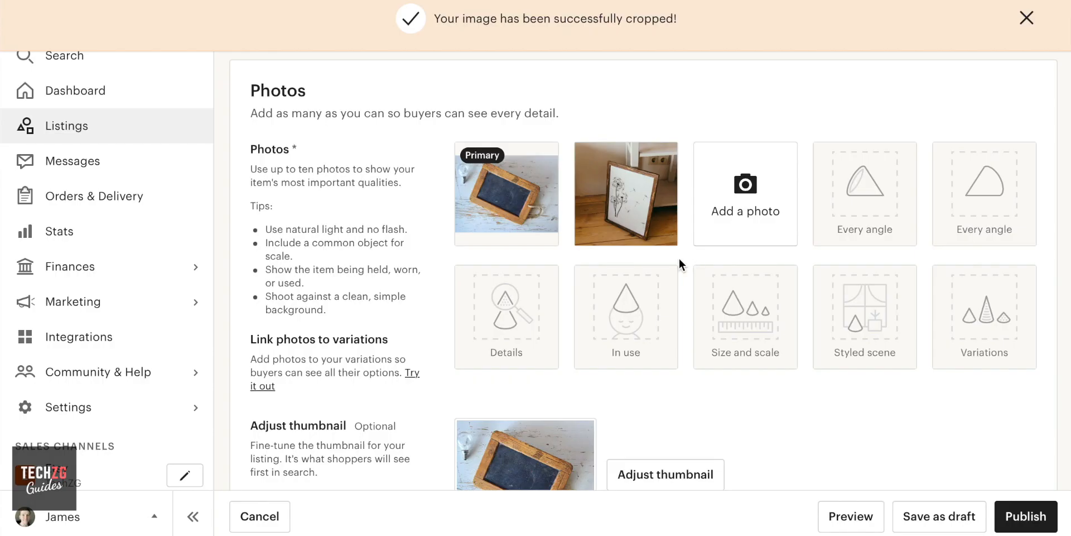
Try enlarging and repositioning the primary photo's thumbnail slightly, and discard the adjustment
{"action": "scroll", "coordinate": [679, 261], "scroll_direction": "down", "scroll_amount": 3}
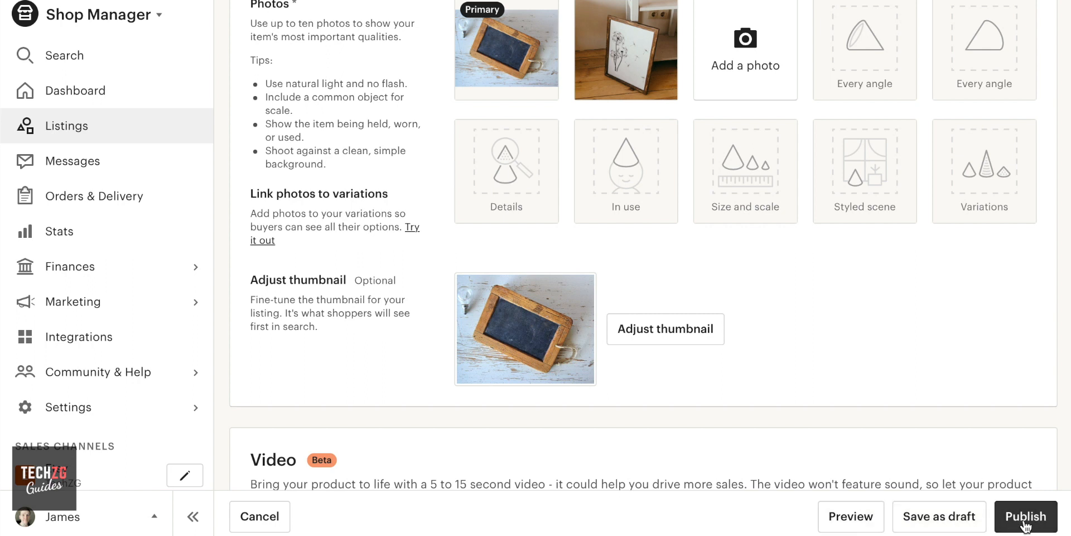
{"action": "scroll", "coordinate": [612, 267], "scroll_direction": "down", "scroll_amount": 2}
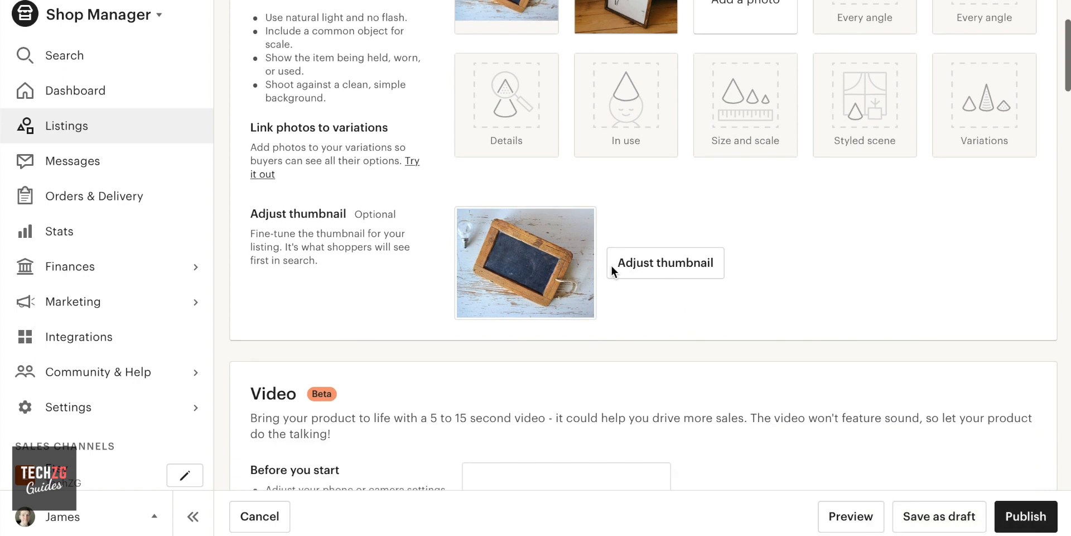
{"action": "scroll", "coordinate": [612, 268], "scroll_direction": "up", "scroll_amount": 1}
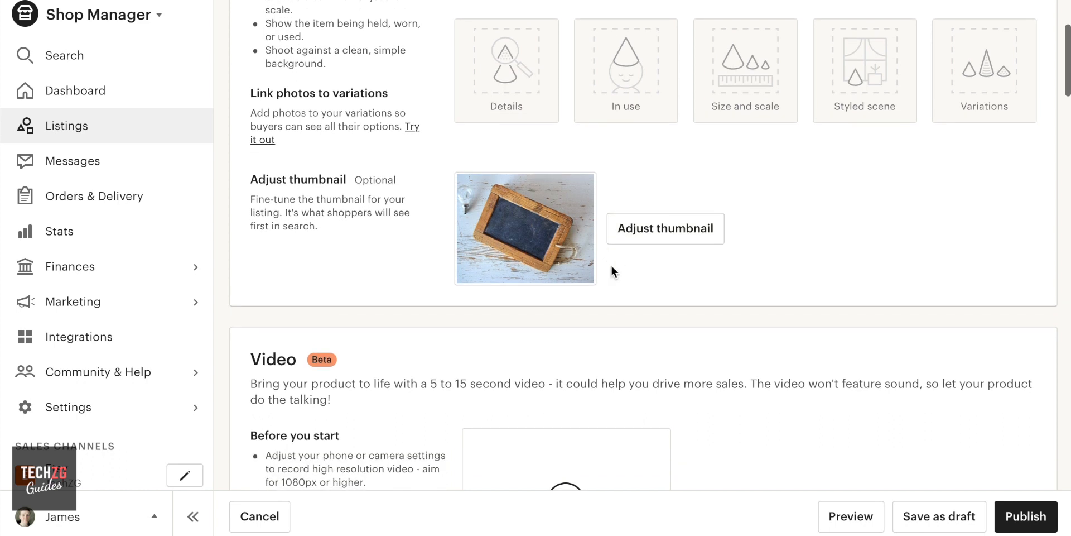
{"action": "left_click", "coordinate": [667, 229]}
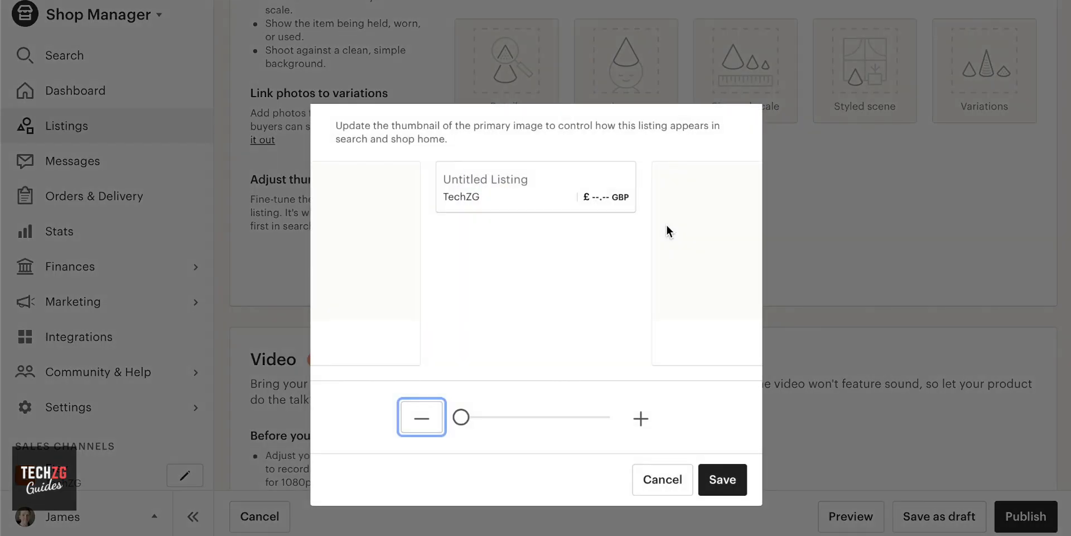
{"action": "mouse_move", "coordinate": [461, 417]}
{"action": "left_mouse_down"}
{"action": "mouse_move", "coordinate": [569, 419]}
{"action": "mouse_move", "coordinate": [469, 420]}
{"action": "left_mouse_up"}
{"action": "mouse_move", "coordinate": [579, 271]}
{"action": "left_mouse_down"}
{"action": "mouse_move", "coordinate": [569, 304]}
{"action": "mouse_move", "coordinate": [536, 246]}
{"action": "mouse_move", "coordinate": [629, 311]}
{"action": "mouse_move", "coordinate": [556, 300]}
{"action": "mouse_move", "coordinate": [580, 273]}
{"action": "left_mouse_up"}
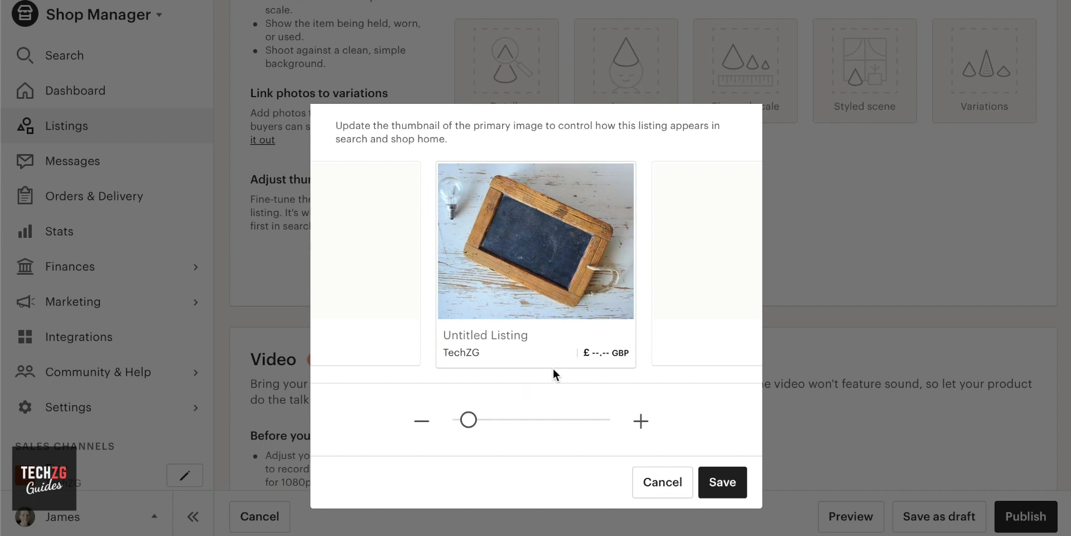
{"action": "left_click", "coordinate": [662, 483]}
Review the listing's video guidelines and upload Pexels Videos 2022879.mp4 from the Desktop as the product video
{"action": "scroll", "coordinate": [636, 310], "scroll_direction": "down", "scroll_amount": 5}
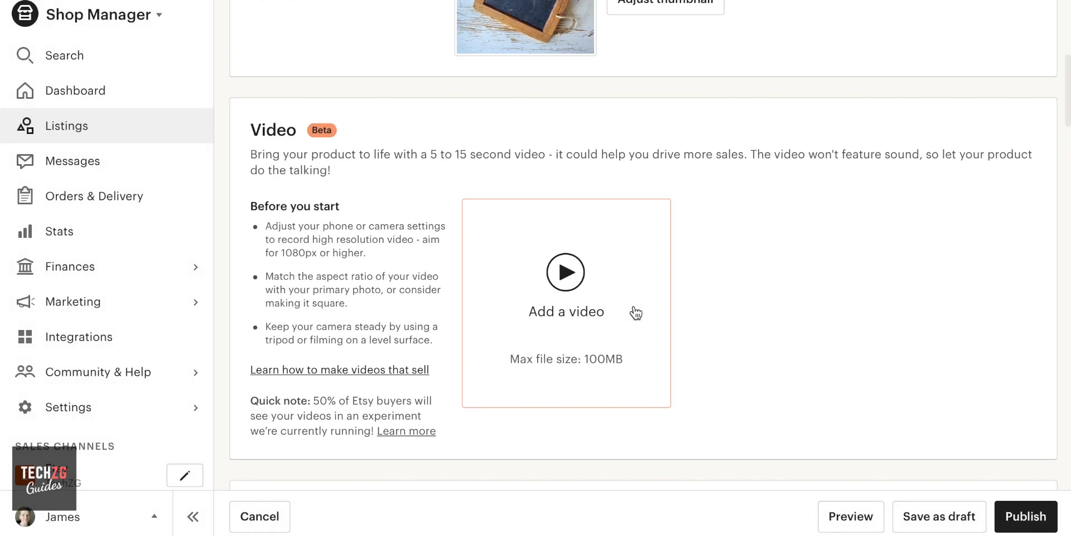
{"action": "double_click", "coordinate": [317, 132]}
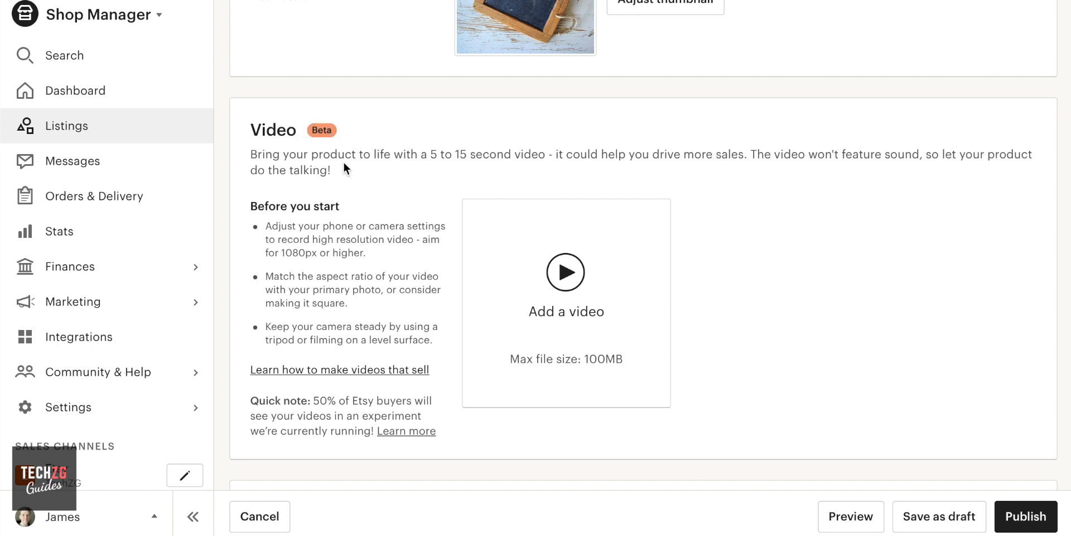
{"action": "scroll", "coordinate": [344, 163], "scroll_direction": "down", "scroll_amount": 1}
{"action": "scroll", "coordinate": [335, 235], "scroll_direction": "up", "scroll_amount": 1}
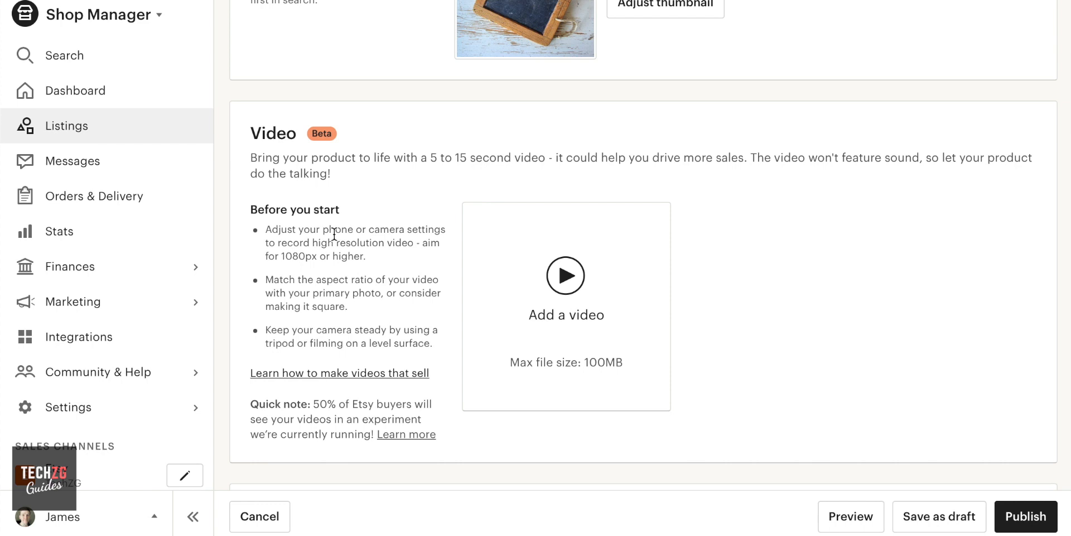
{"action": "left_click_drag", "start_coordinate": [314, 403], "coordinate": [391, 416]}
{"action": "left_click", "coordinate": [778, 366]}
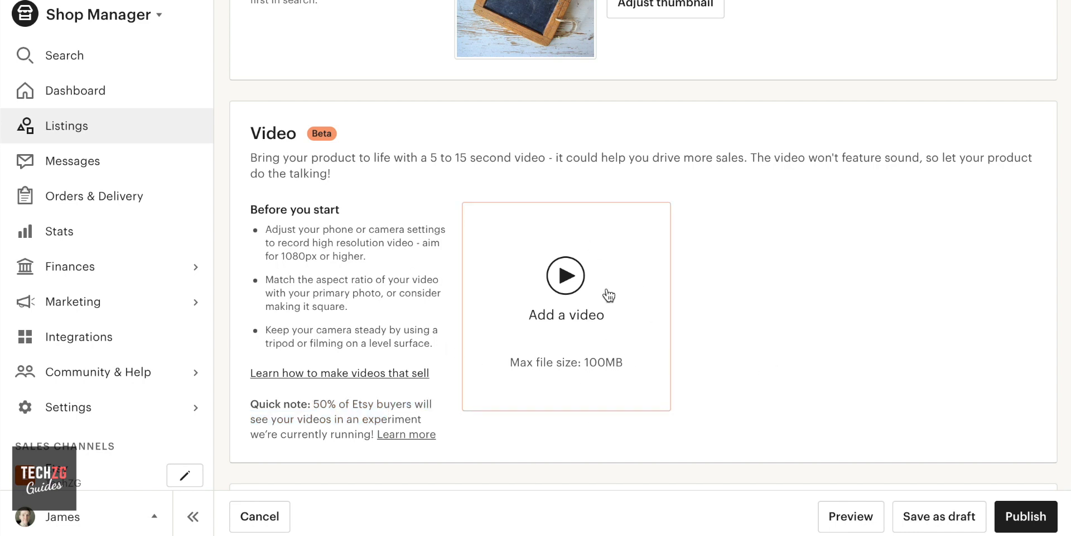
{"action": "left_click", "coordinate": [572, 284]}
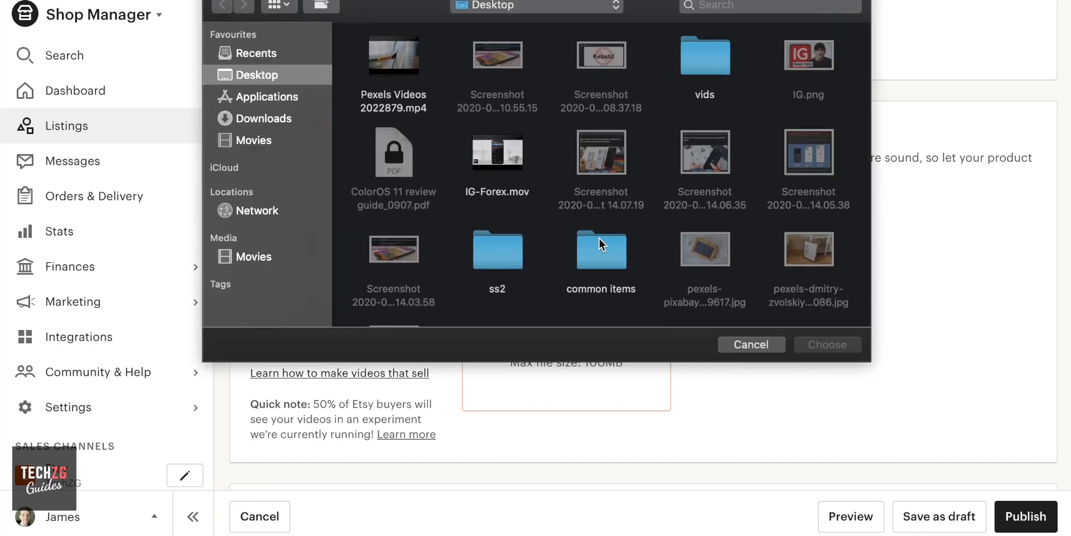
{"action": "left_click", "coordinate": [411, 60]}
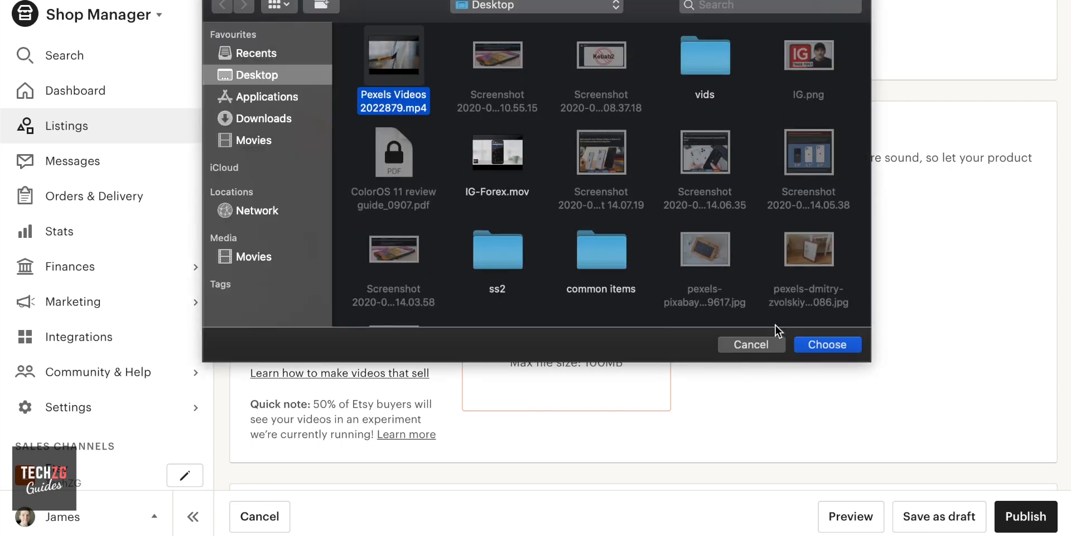
{"action": "left_click", "coordinate": [828, 342]}
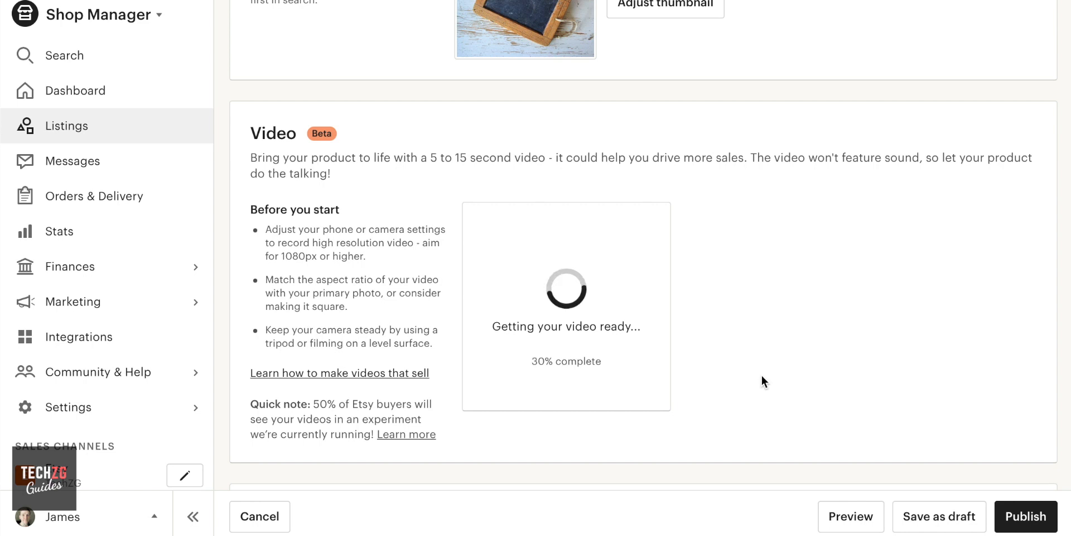
{"action": "left_click_drag", "start_coordinate": [279, 256], "coordinate": [349, 254]}
{"action": "left_click", "coordinate": [348, 254]}
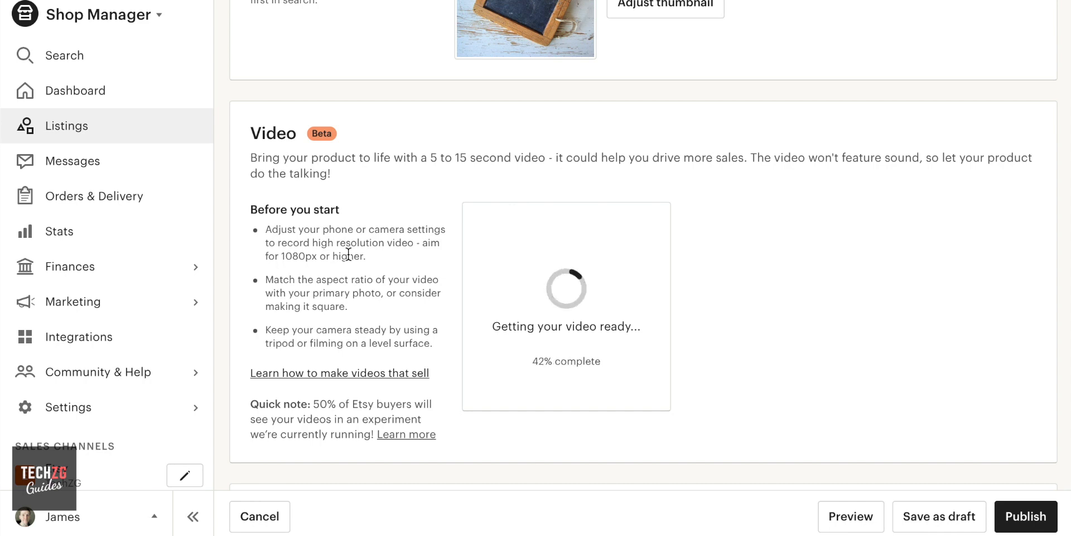
Read the product video guidance on length, sound and matching the primary photo's aspect ratio while the upload processes
{"action": "left_click_drag", "start_coordinate": [429, 158], "coordinate": [509, 158]}
{"action": "left_click", "coordinate": [731, 299]}
{"action": "scroll", "coordinate": [712, 302], "scroll_direction": "down", "scroll_amount": 1}
{"action": "scroll", "coordinate": [712, 302], "scroll_direction": "up", "scroll_amount": 1}
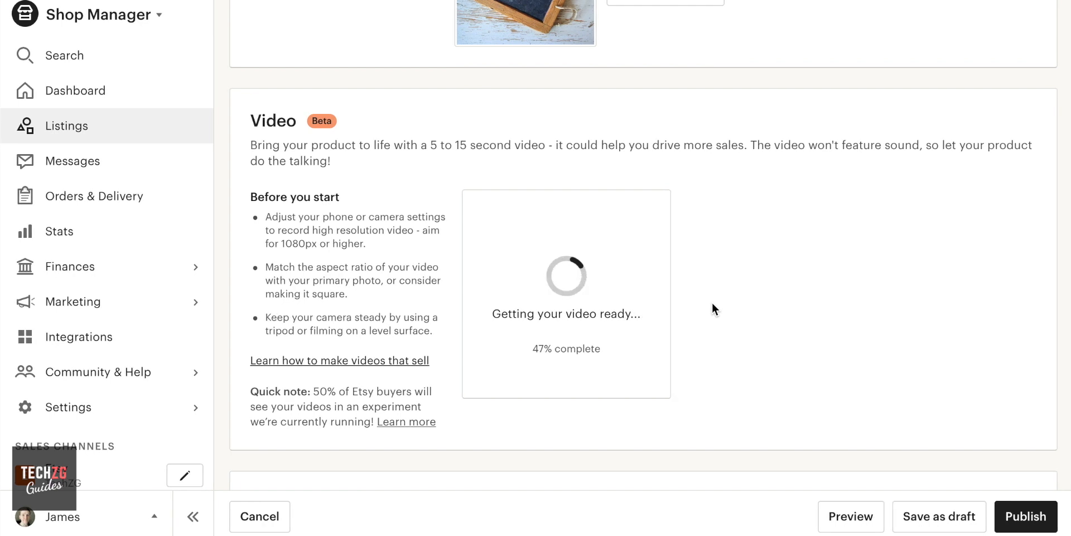
{"action": "left_click_drag", "start_coordinate": [774, 144], "coordinate": [939, 146]}
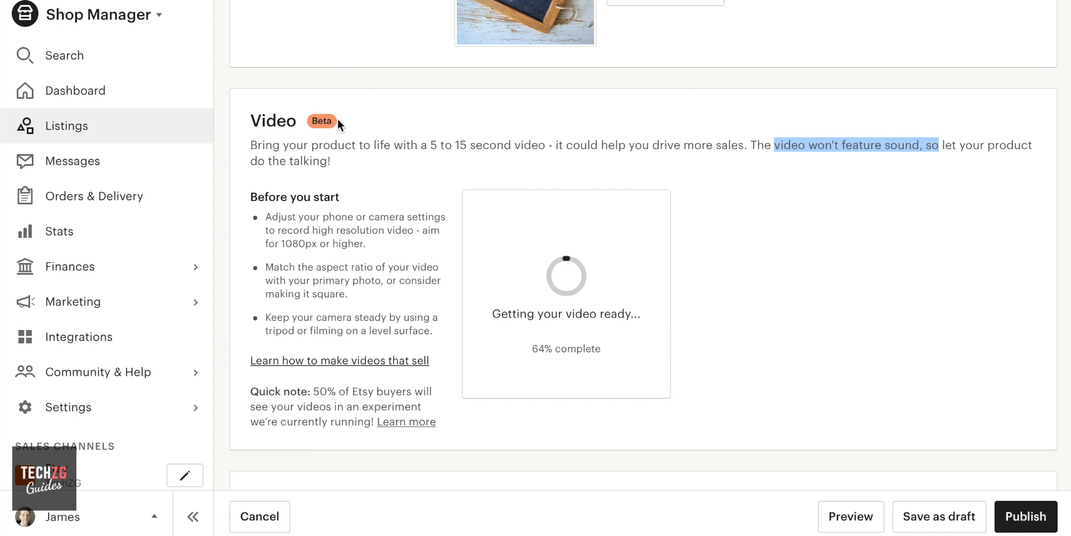
{"action": "left_click", "coordinate": [305, 120]}
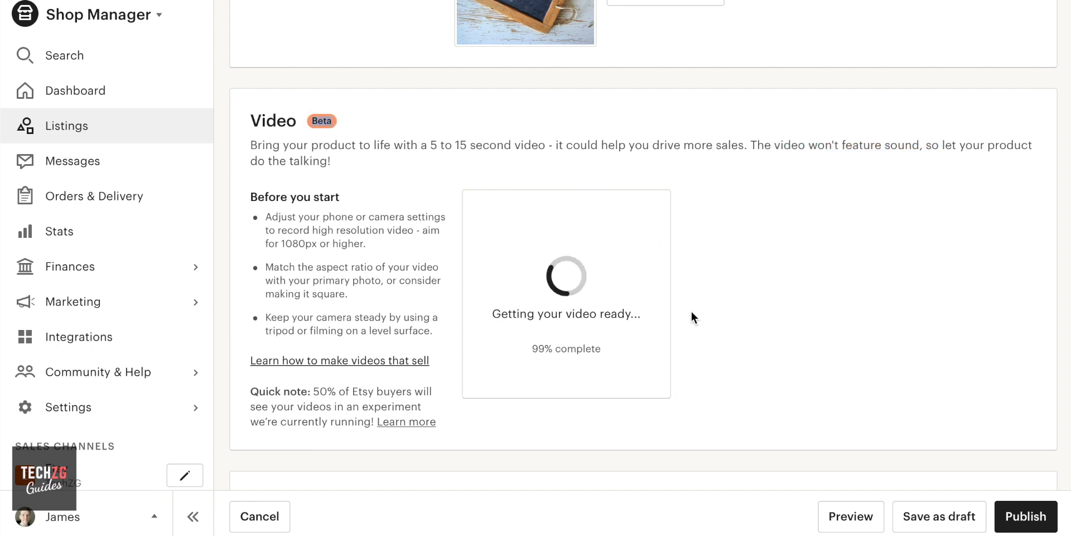
{"action": "left_click_drag", "start_coordinate": [314, 267], "coordinate": [394, 268]}
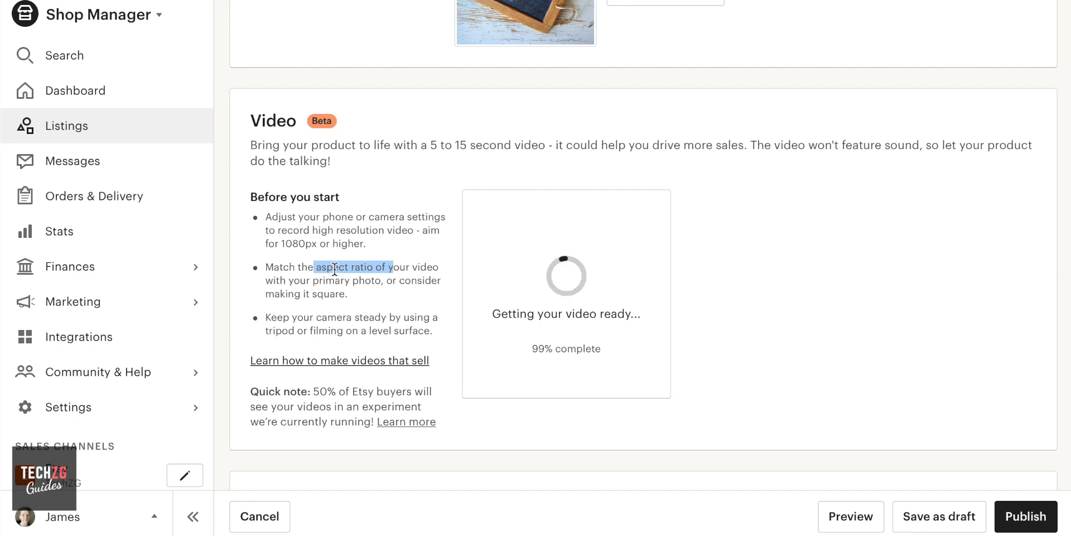
{"action": "left_click_drag", "start_coordinate": [308, 278], "coordinate": [394, 287]}
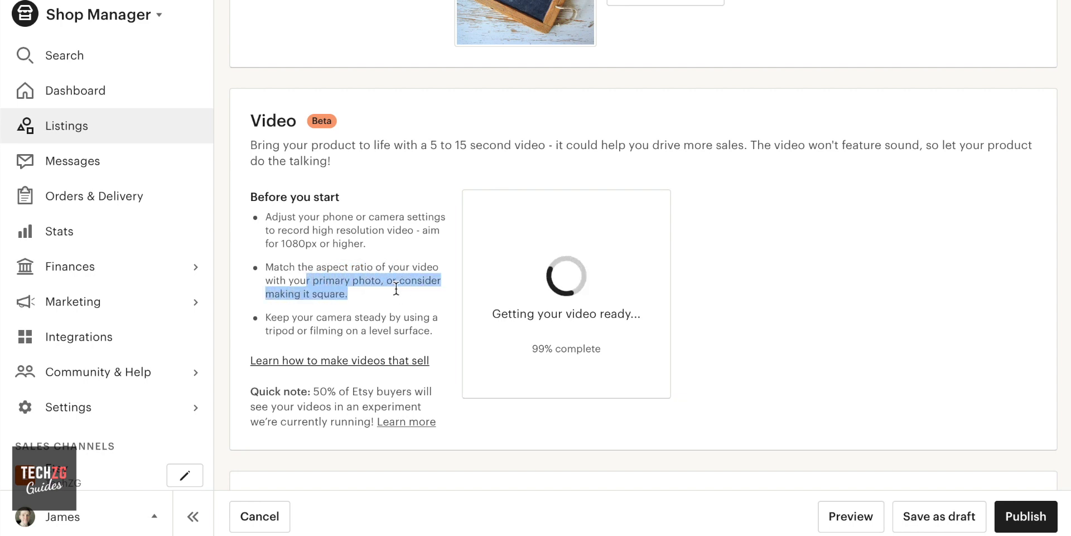
{"action": "left_click", "coordinate": [404, 282]}
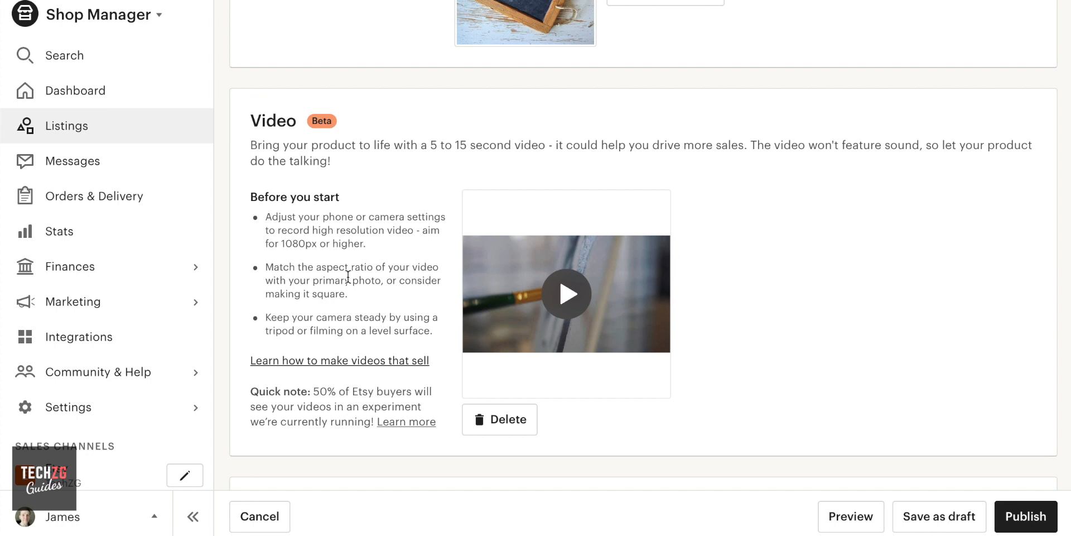
Play the uploaded product video to check it, and pause it partway through
{"action": "scroll", "coordinate": [735, 299], "scroll_direction": "down", "scroll_amount": 2}
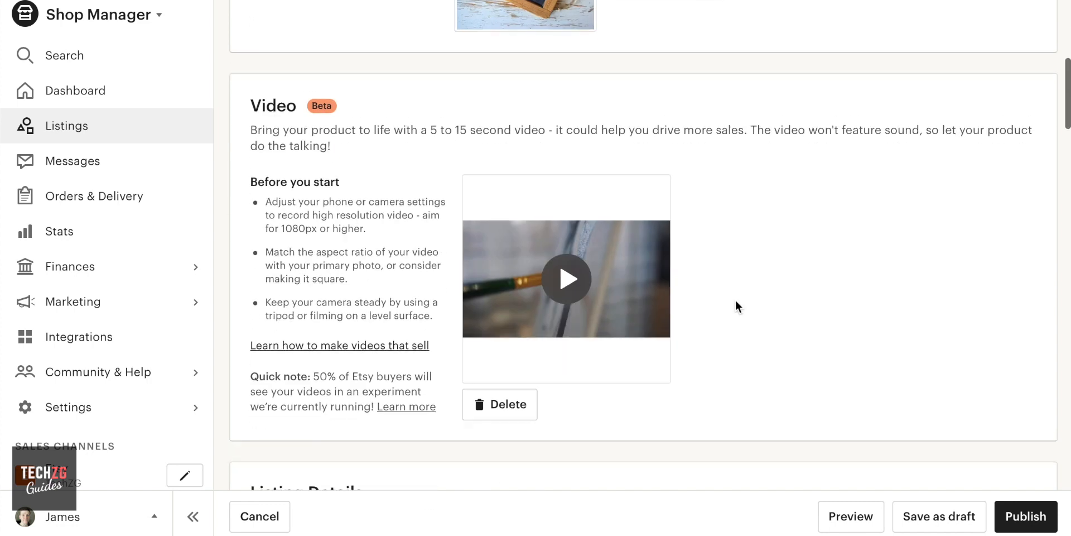
{"action": "scroll", "coordinate": [735, 302], "scroll_direction": "down", "scroll_amount": 1}
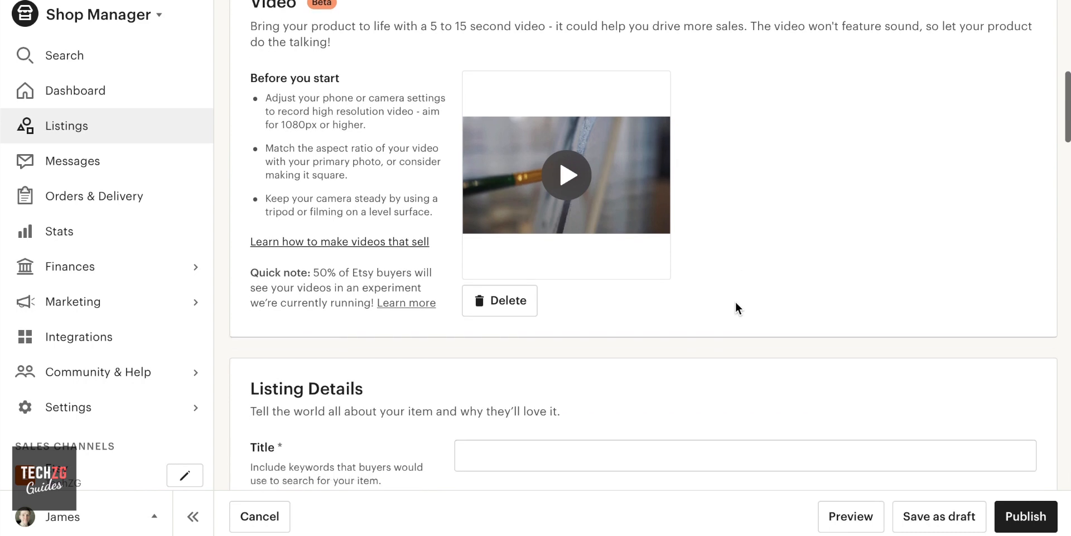
{"action": "left_click", "coordinate": [571, 178]}
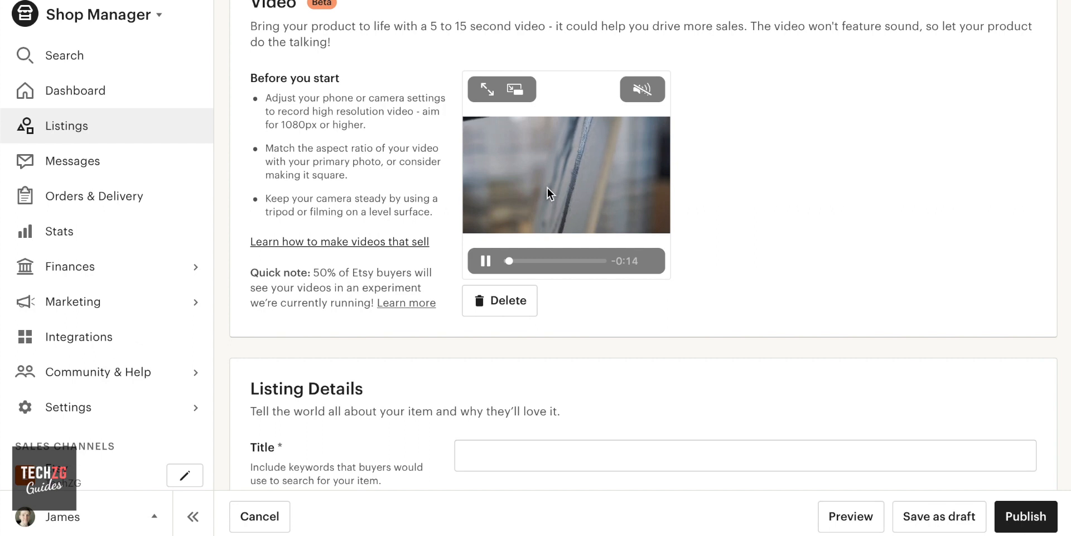
{"action": "scroll", "coordinate": [576, 204], "scroll_direction": "up", "scroll_amount": 1}
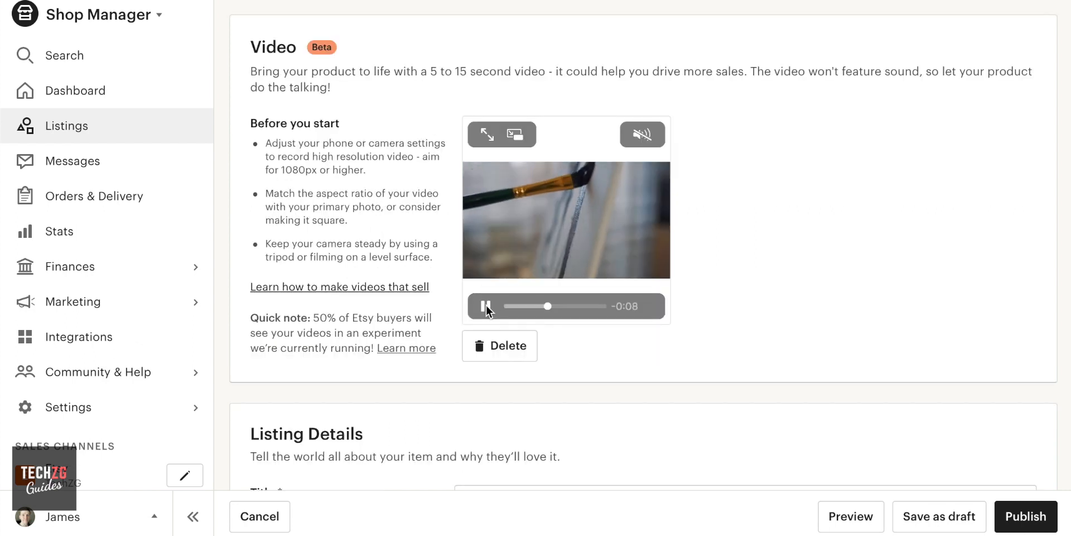
{"action": "left_click", "coordinate": [486, 306]}
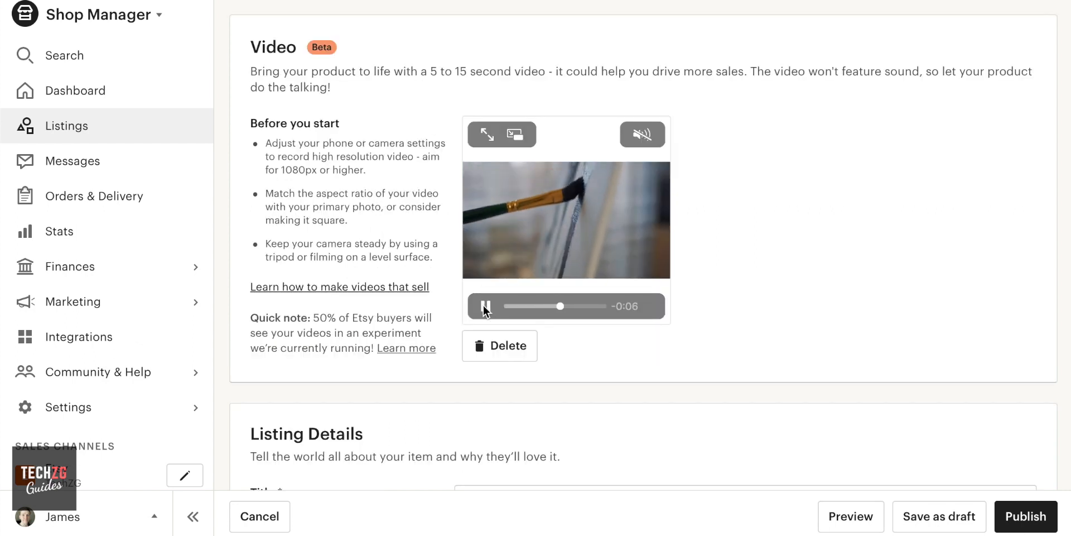
Enter "Unique picture frame" as the listing title
{"action": "scroll", "coordinate": [753, 315], "scroll_direction": "down", "scroll_amount": 8}
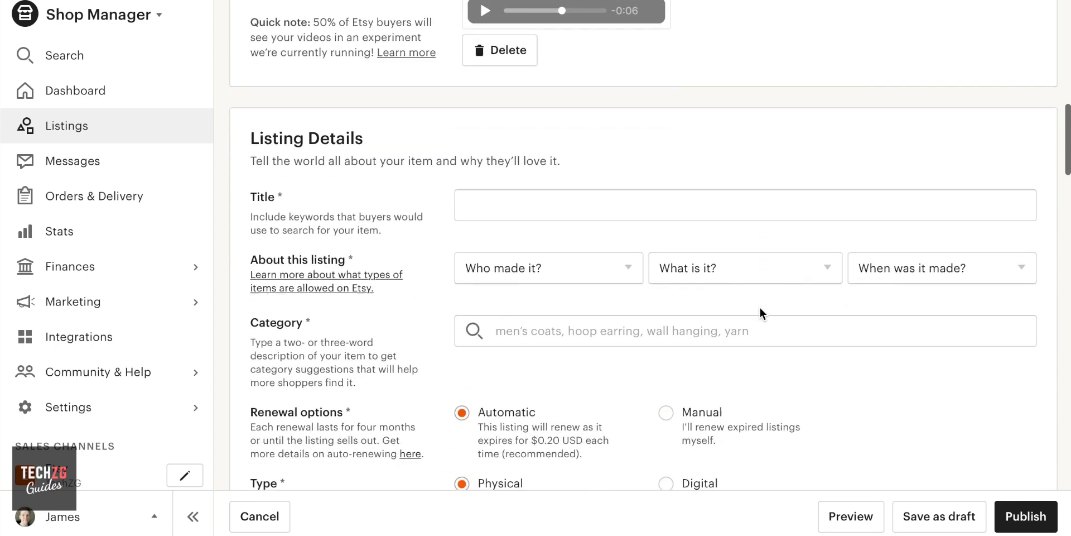
{"action": "scroll", "coordinate": [760, 313], "scroll_direction": "down", "scroll_amount": 1}
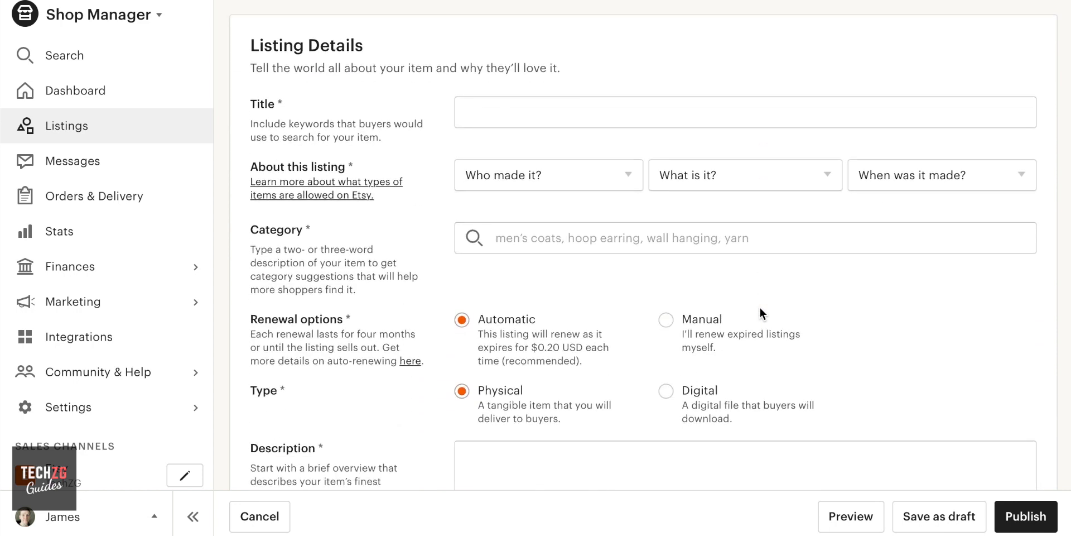
{"action": "left_click", "coordinate": [603, 107]}
{"action": "type", "text": "Unique picture frame"}
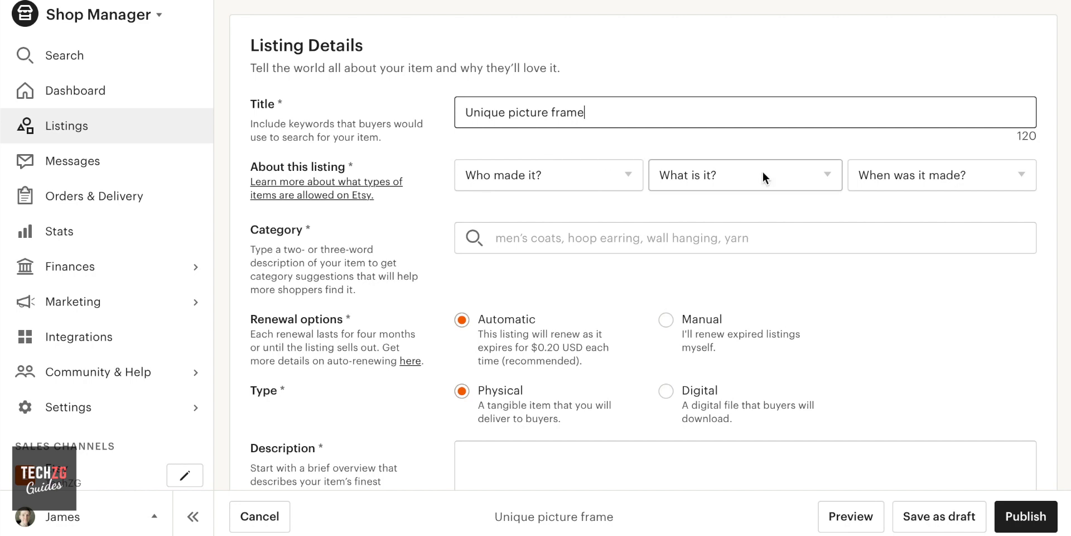
Describe the item as made by a member of my shop, a finished product, made in 2020 - 2020
{"action": "left_click", "coordinate": [574, 169]}
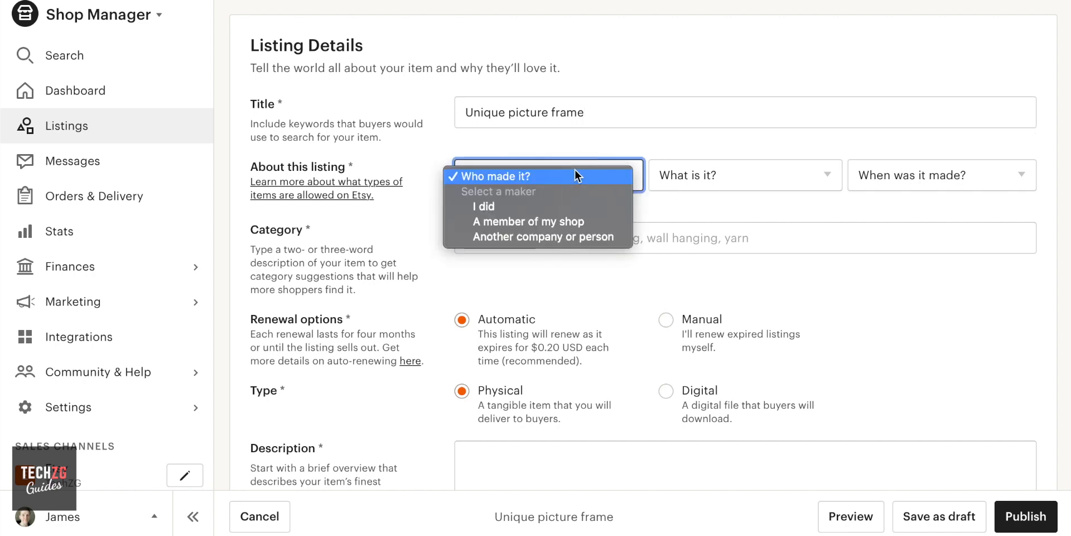
{"action": "left_click", "coordinate": [532, 222]}
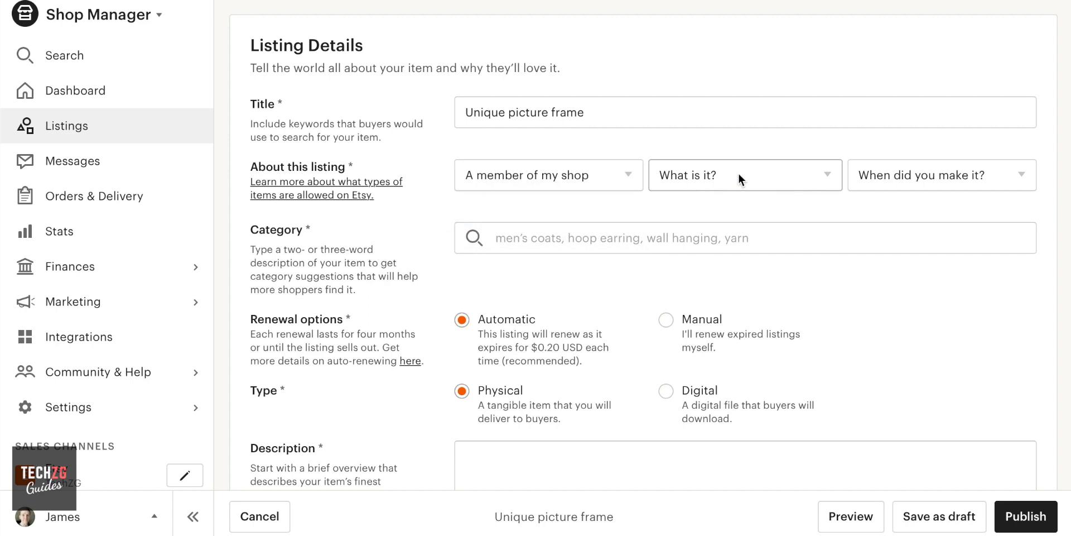
{"action": "left_click", "coordinate": [761, 180]}
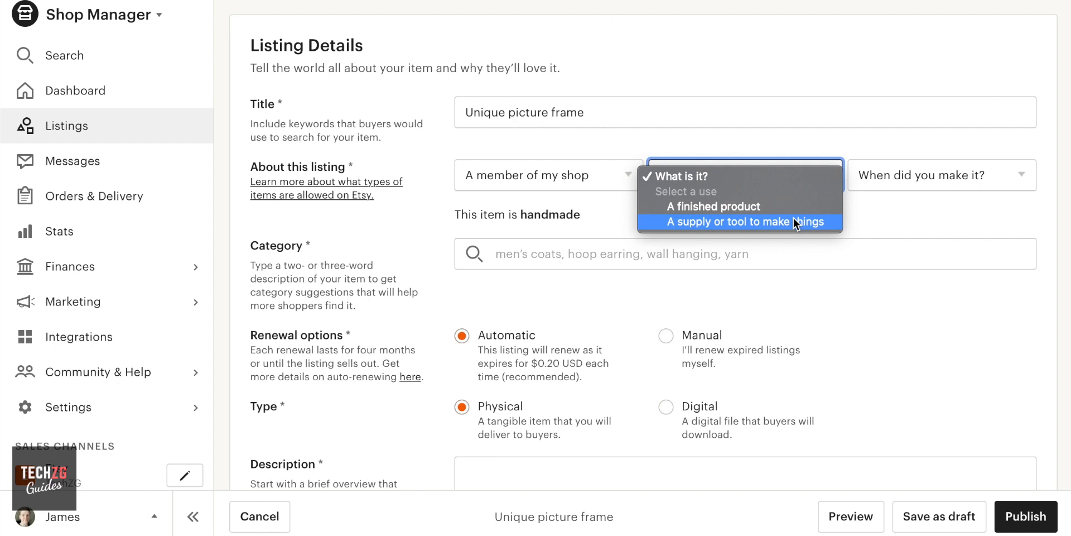
{"action": "left_click", "coordinate": [763, 206]}
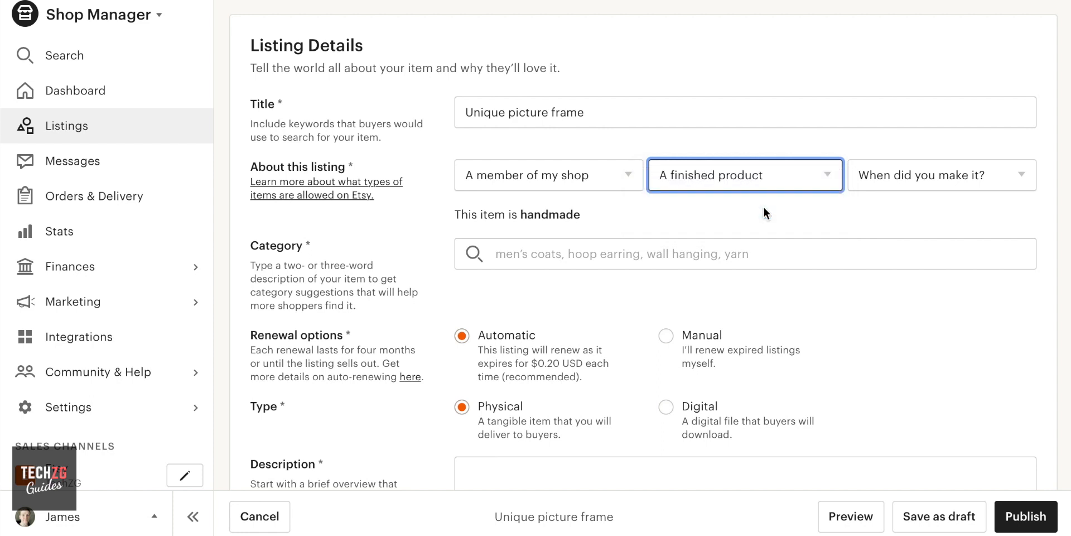
{"action": "left_click", "coordinate": [950, 183]}
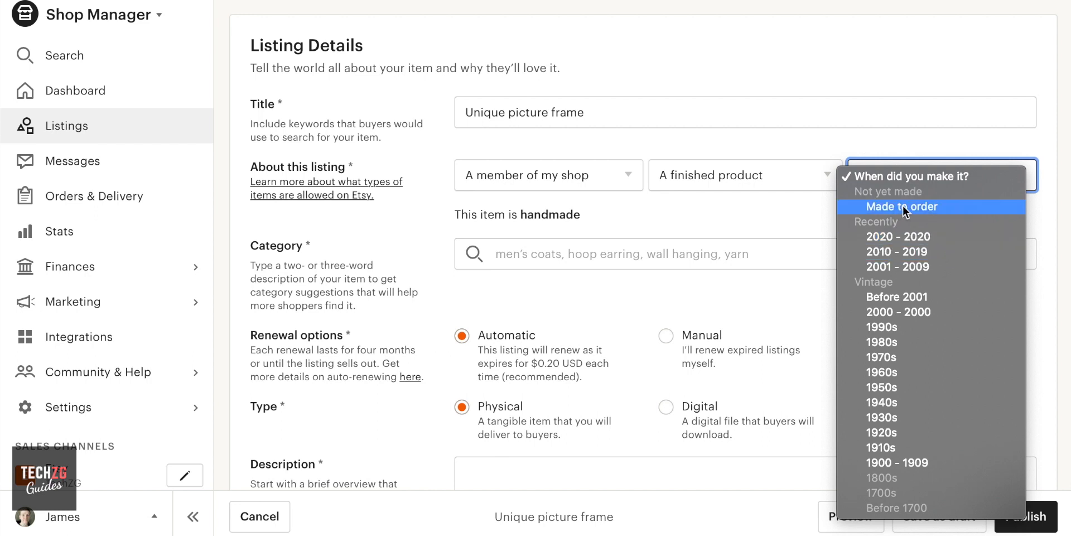
{"action": "left_click", "coordinate": [902, 235]}
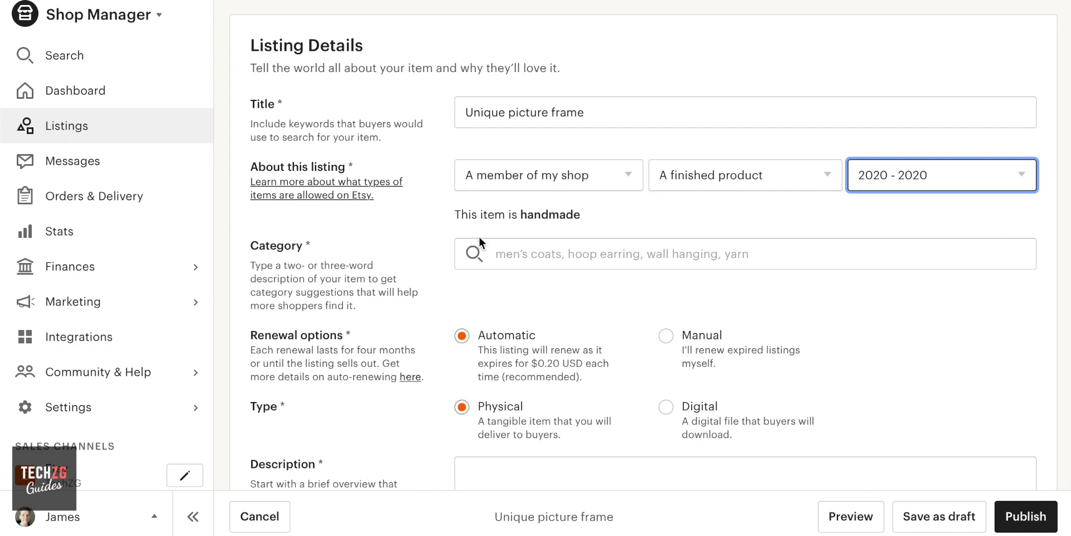
Search the categories for "picture frame", choose Picture Frames, and review the categories where shoppers will find the item
{"action": "left_click", "coordinate": [562, 254]}
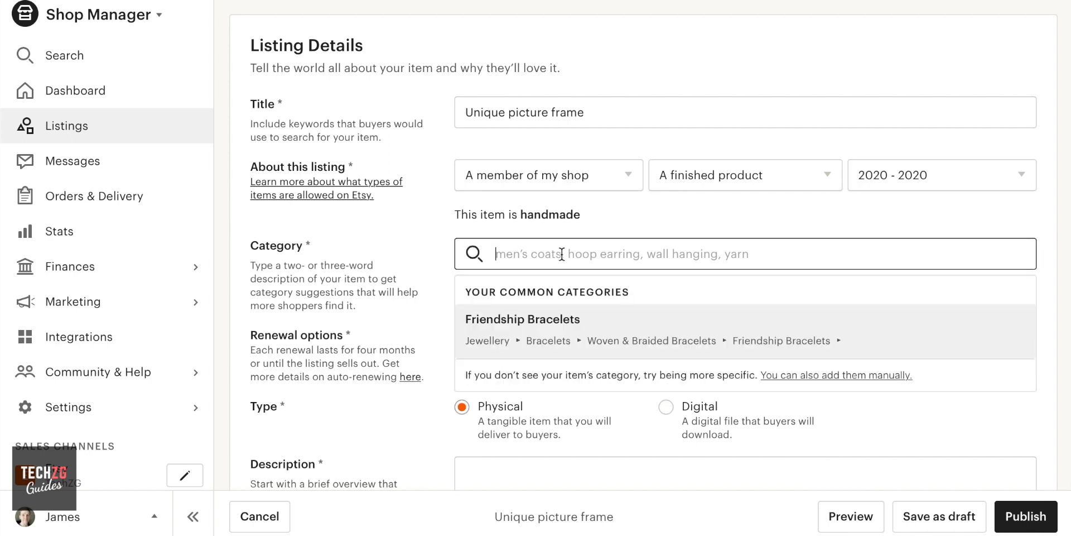
{"action": "type", "text": "picture frame"}
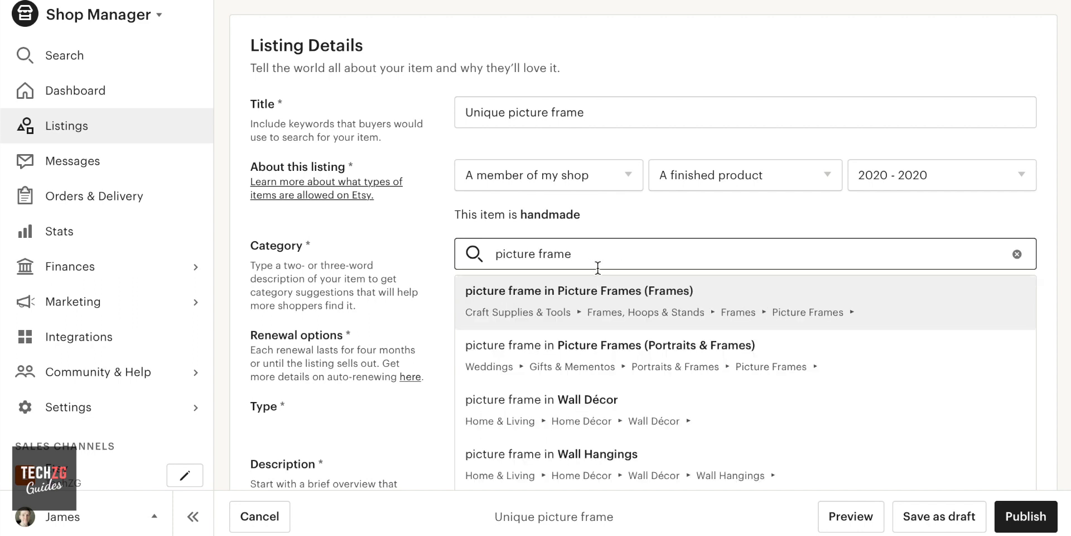
{"action": "scroll", "coordinate": [597, 267], "scroll_direction": "down", "scroll_amount": 1}
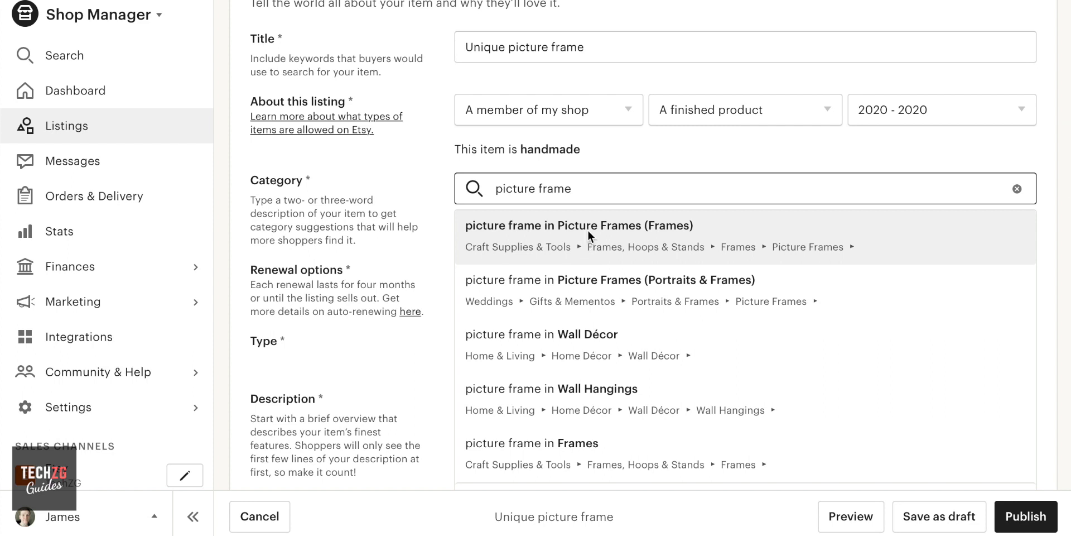
{"action": "left_click", "coordinate": [578, 238]}
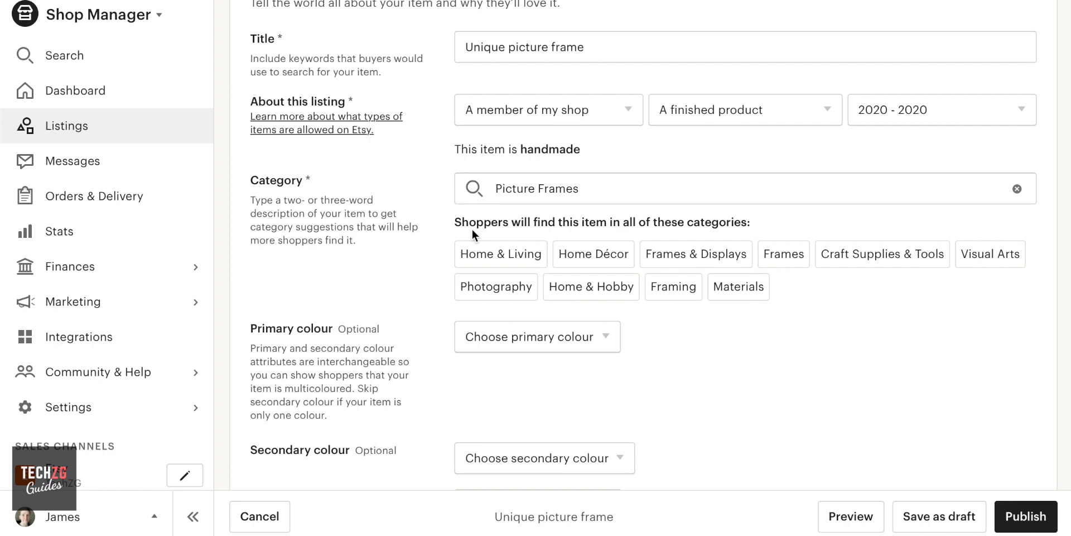
{"action": "left_click_drag", "start_coordinate": [462, 254], "coordinate": [745, 252]}
{"action": "left_click", "coordinate": [693, 250]}
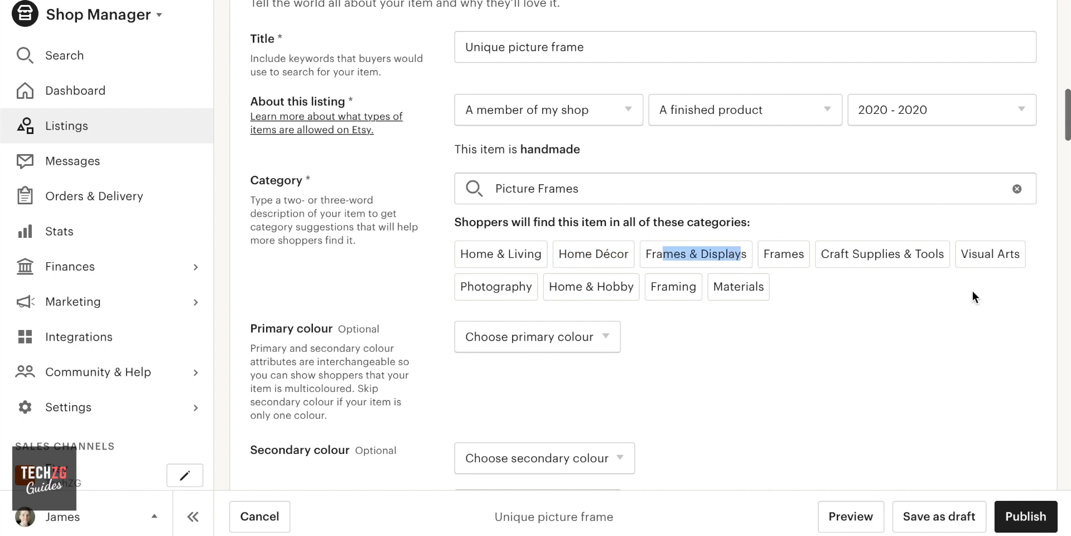
{"action": "left_click_drag", "start_coordinate": [487, 288], "coordinate": [675, 290]}
Set the primary colour attribute to "I offer more than one"
{"action": "scroll", "coordinate": [453, 262], "scroll_direction": "down", "scroll_amount": 2}
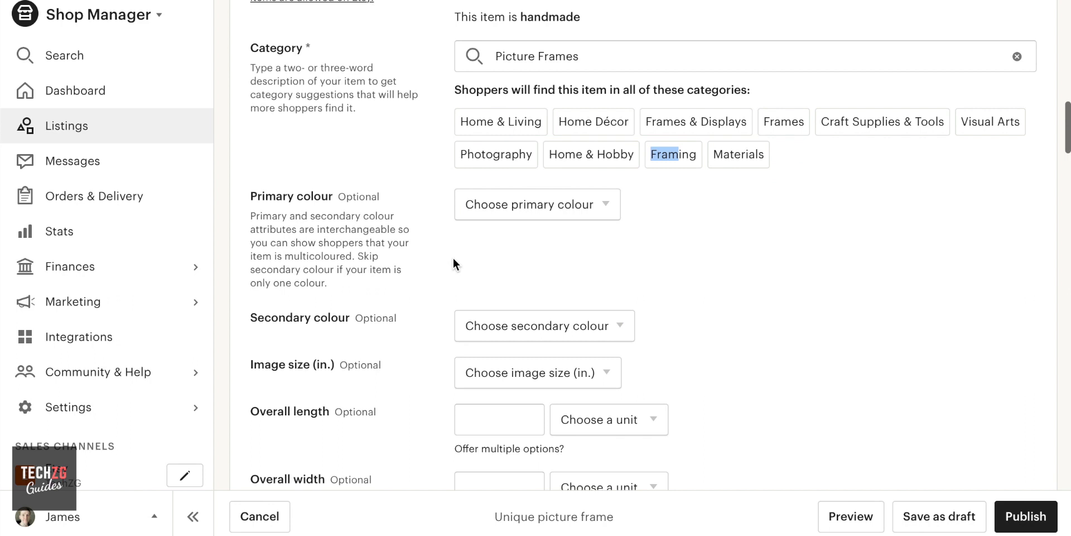
{"action": "left_click", "coordinate": [607, 204]}
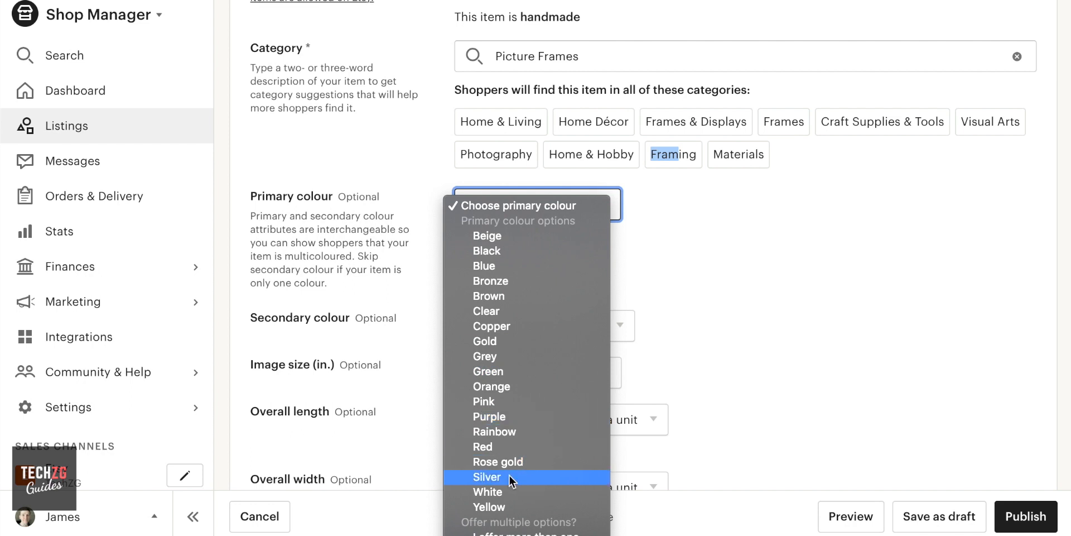
{"action": "left_click", "coordinate": [501, 532]}
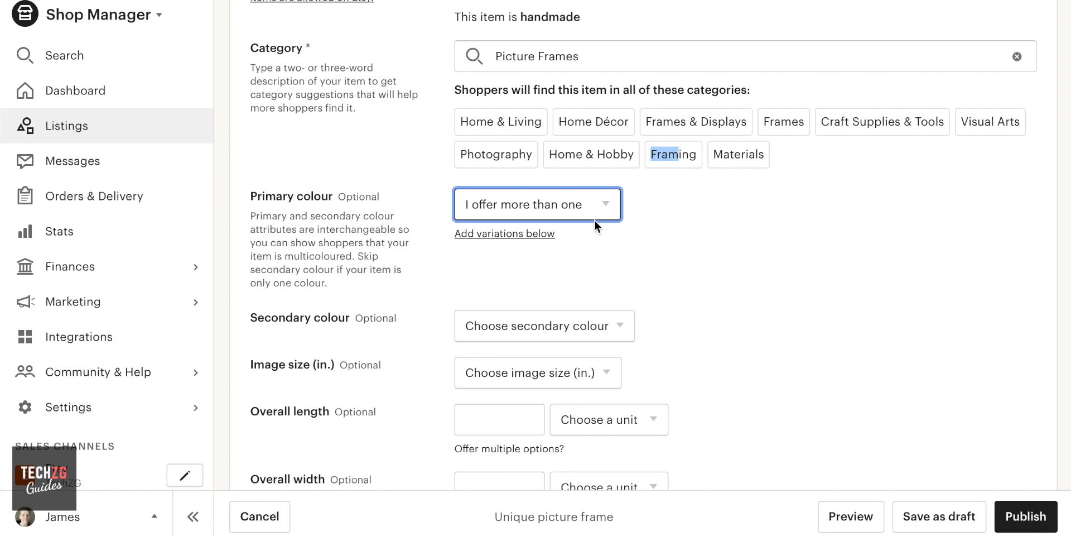
Follow the primary colour's link to view the Variations section, and return to the listing details
{"action": "left_click", "coordinate": [537, 234]}
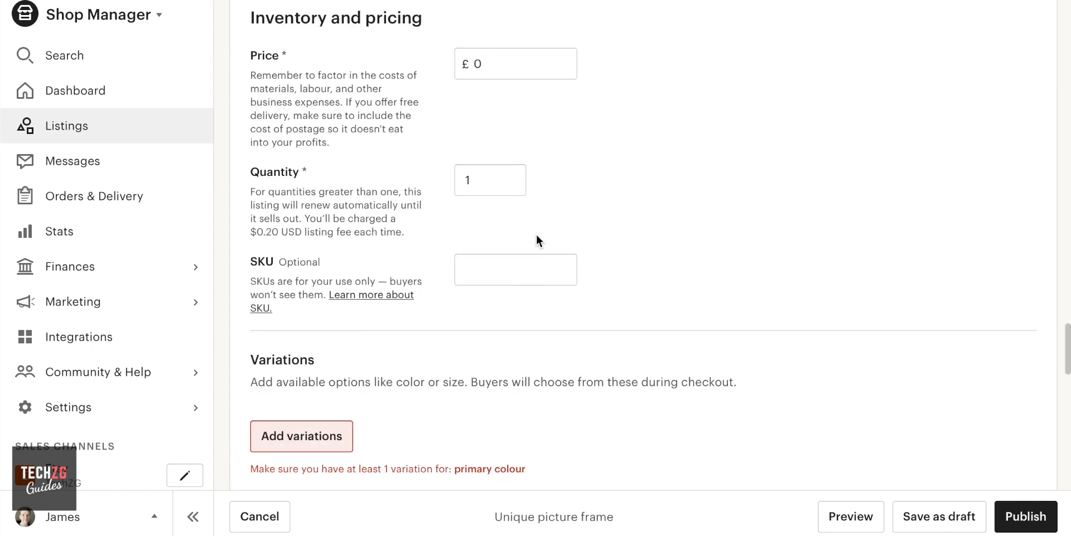
{"action": "scroll", "coordinate": [500, 287], "scroll_direction": "down", "scroll_amount": 2}
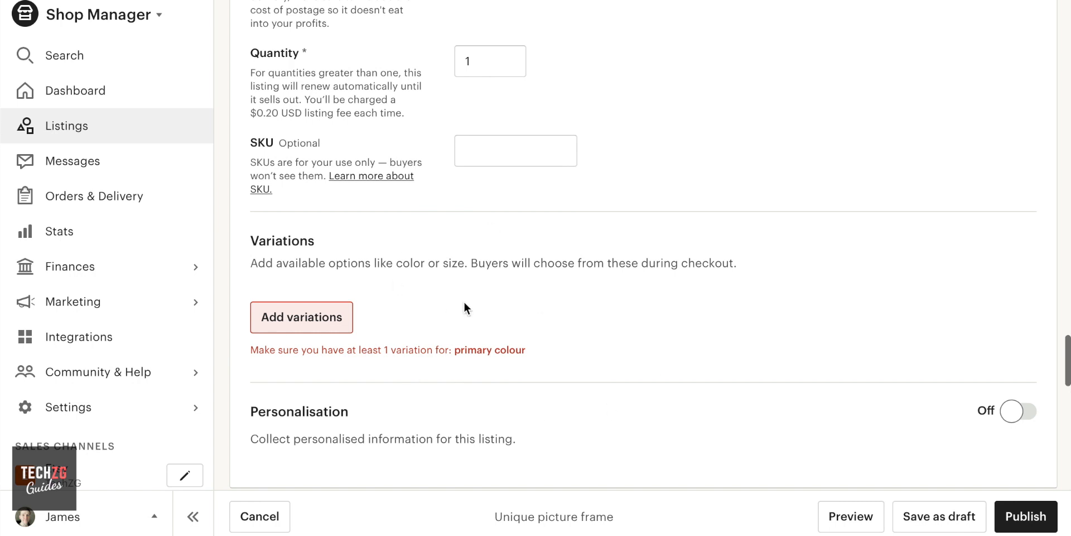
{"action": "scroll", "coordinate": [377, 295], "scroll_direction": "up", "scroll_amount": 5}
{"action": "scroll", "coordinate": [377, 296], "scroll_direction": "up", "scroll_amount": 15}
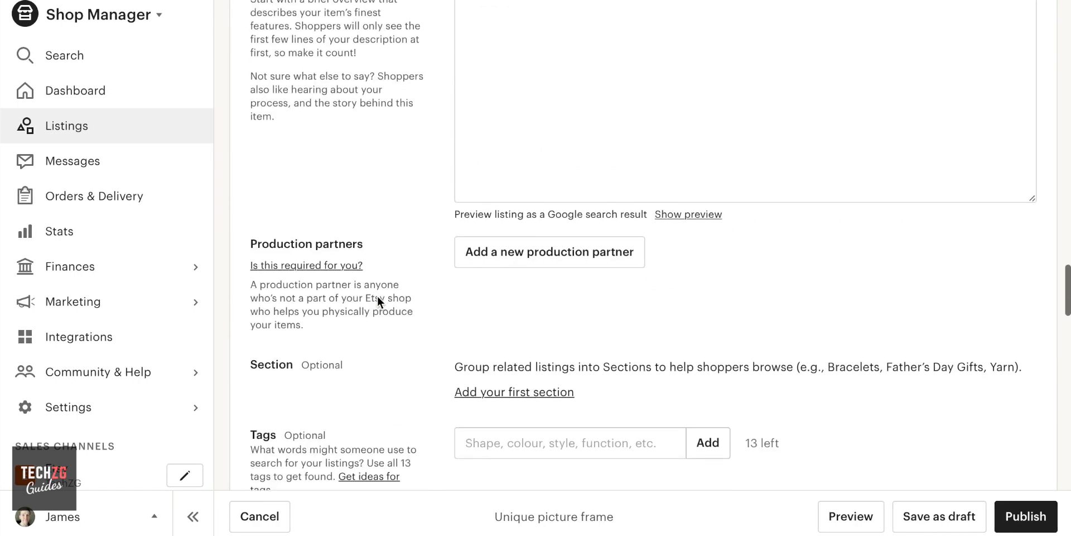
{"action": "scroll", "coordinate": [378, 301], "scroll_direction": "up", "scroll_amount": 20}
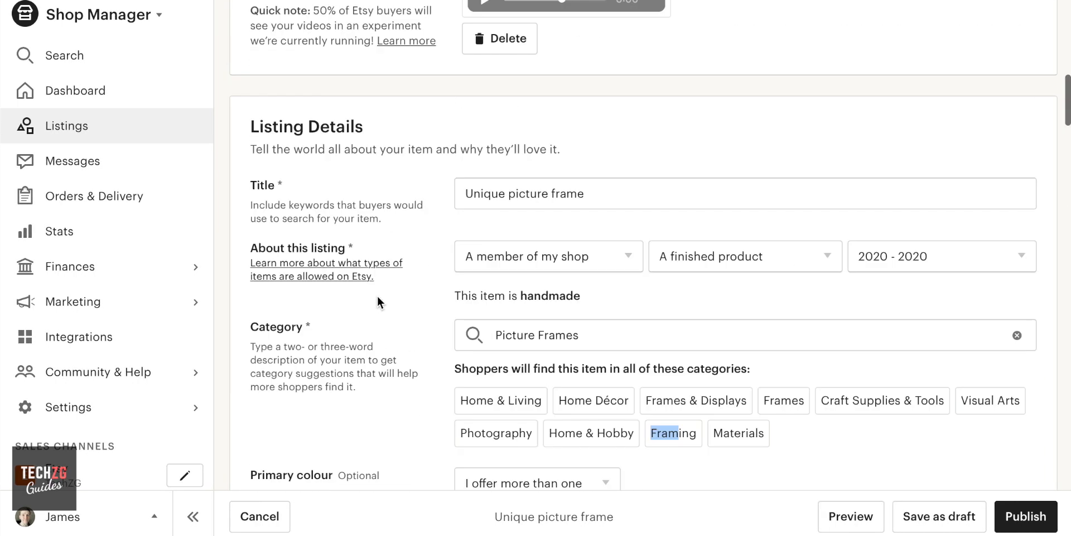
Look through the secondary colour options and leave the attribute unset
{"action": "scroll", "coordinate": [377, 295], "scroll_direction": "down", "scroll_amount": 15}
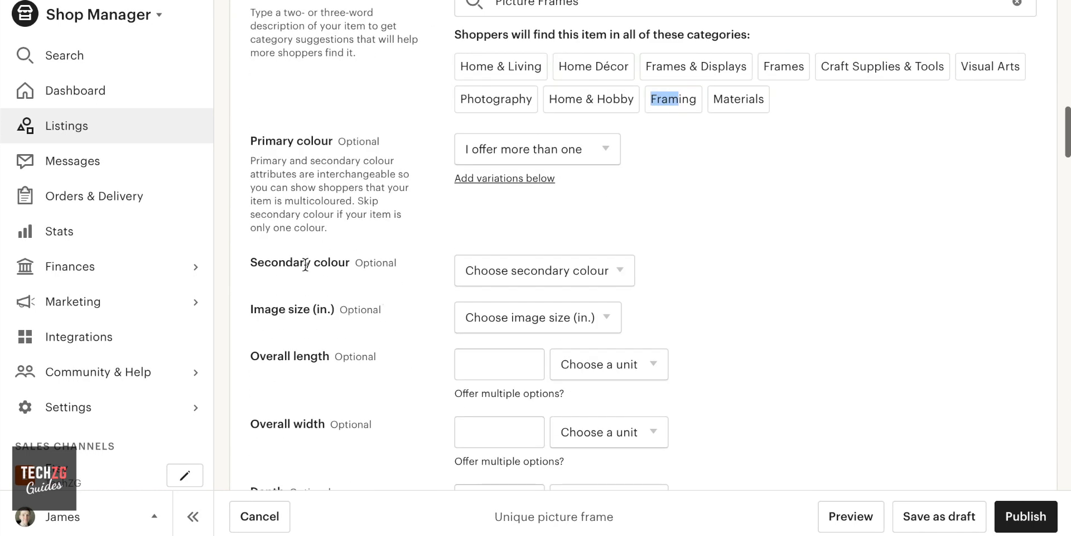
{"action": "left_click", "coordinate": [615, 268]}
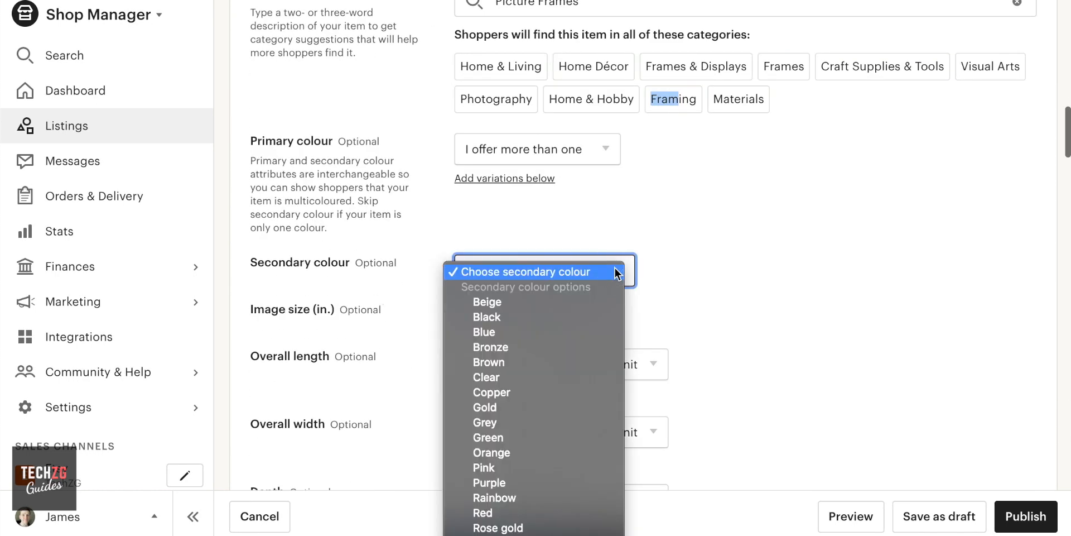
{"action": "left_click", "coordinate": [661, 263]}
{"action": "scroll", "coordinate": [493, 284], "scroll_direction": "down", "scroll_amount": 3}
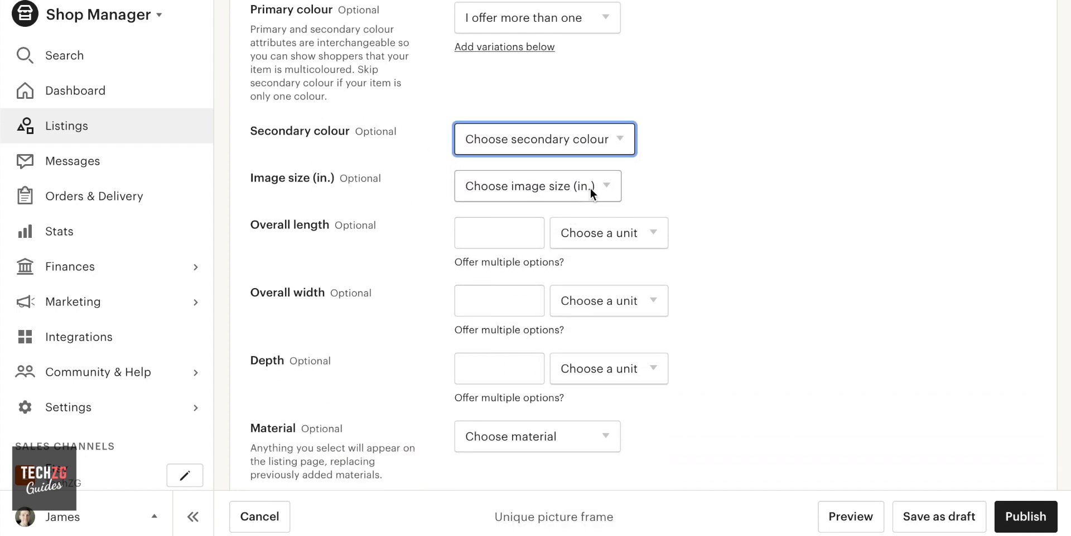
Set the image size attribute to 5 x 7 inches
{"action": "left_click", "coordinate": [590, 188]}
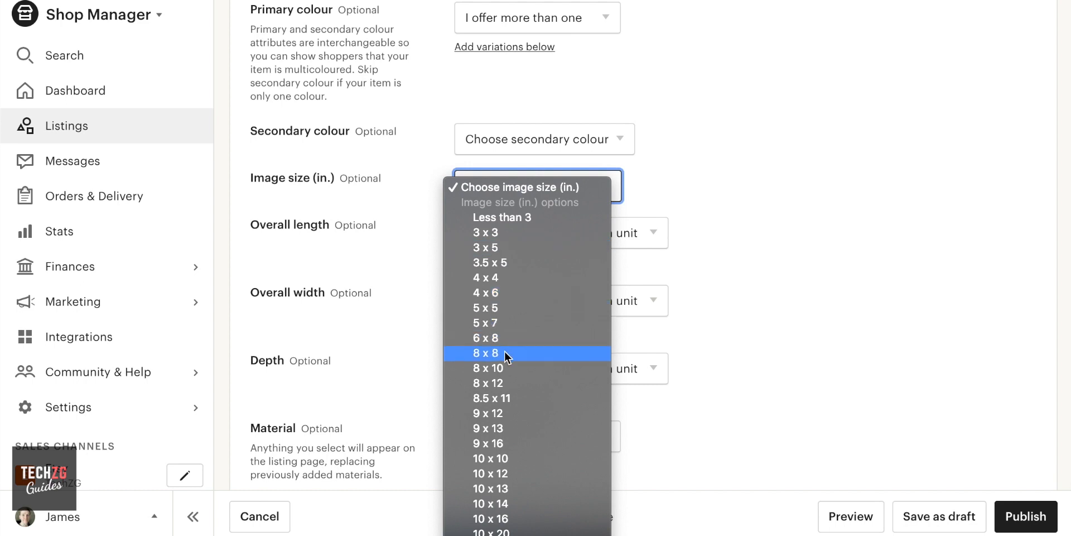
{"action": "left_click", "coordinate": [492, 322]}
{"action": "scroll", "coordinate": [695, 211], "scroll_direction": "down", "scroll_amount": 2}
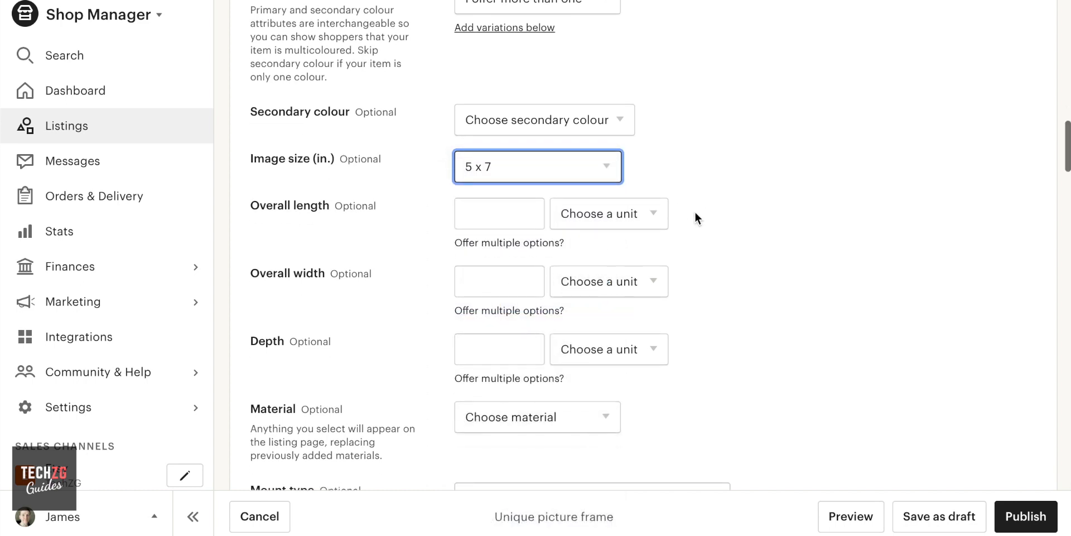
Set the overall length to 50 millimetres and the overall width to 70 millimetres
{"action": "left_click", "coordinate": [477, 174]}
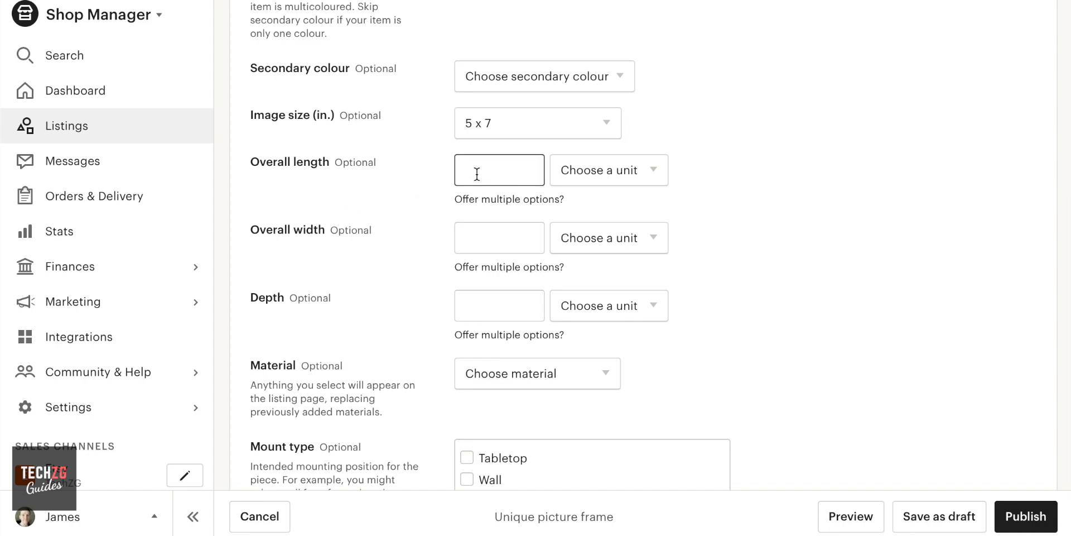
{"action": "left_click", "coordinate": [485, 172]}
{"action": "type", "text": "50"}
{"action": "left_click", "coordinate": [491, 235]}
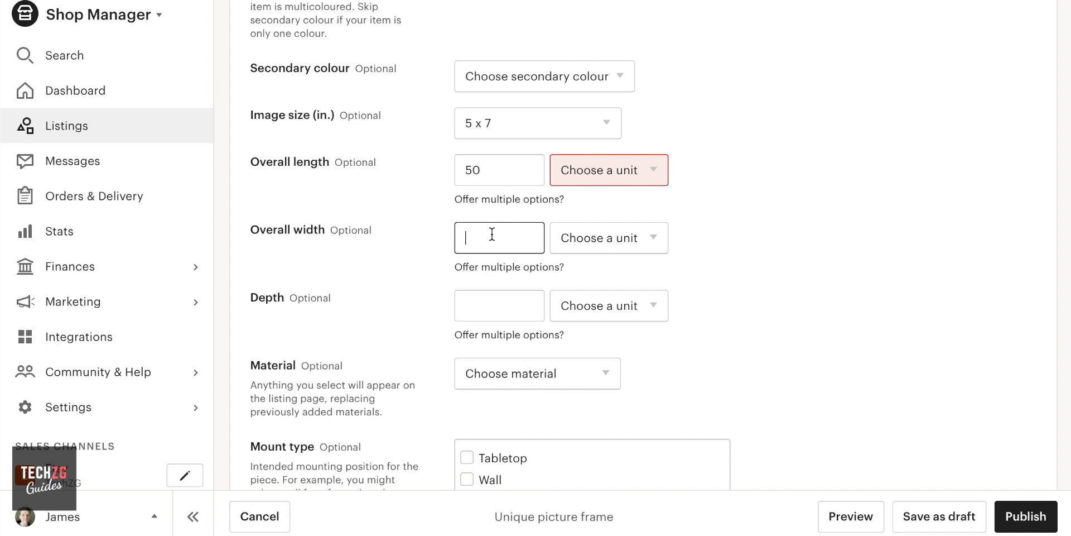
{"action": "type", "text": "70"}
{"action": "left_click", "coordinate": [638, 166]}
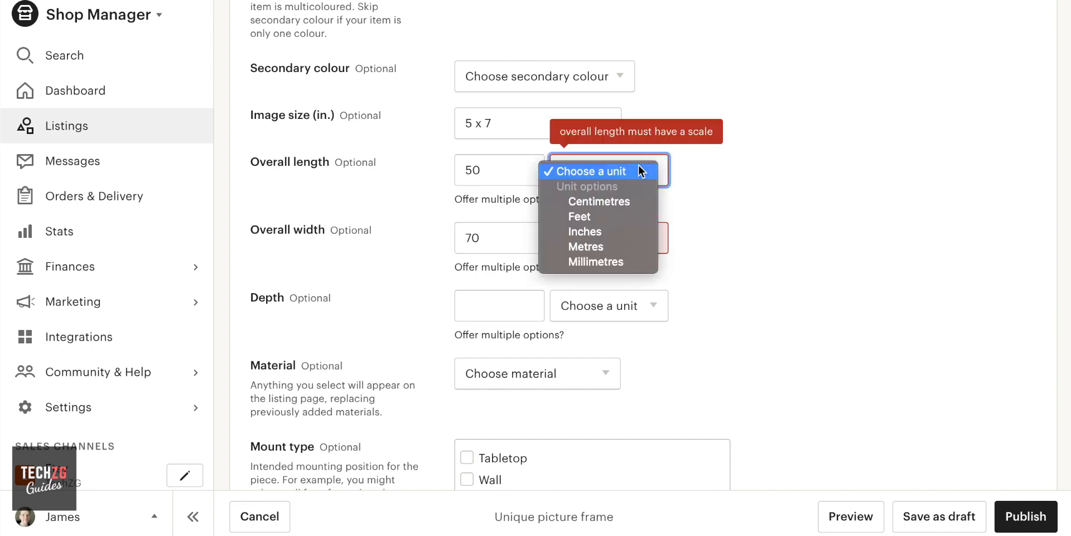
{"action": "left_click", "coordinate": [594, 262]}
{"action": "left_click", "coordinate": [597, 238]}
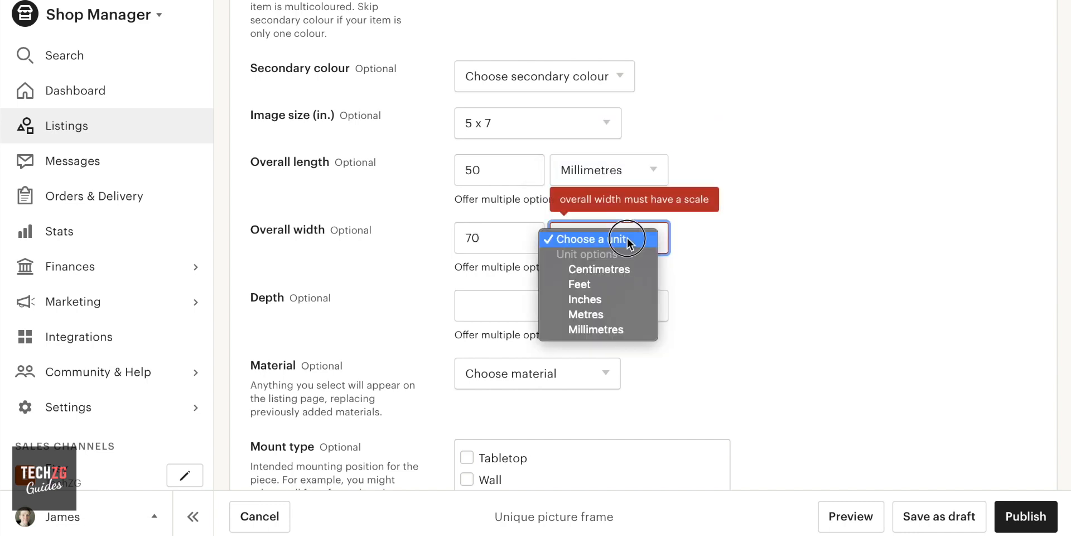
{"action": "left_click", "coordinate": [586, 330]}
{"action": "scroll", "coordinate": [365, 351], "scroll_direction": "down", "scroll_amount": 2}
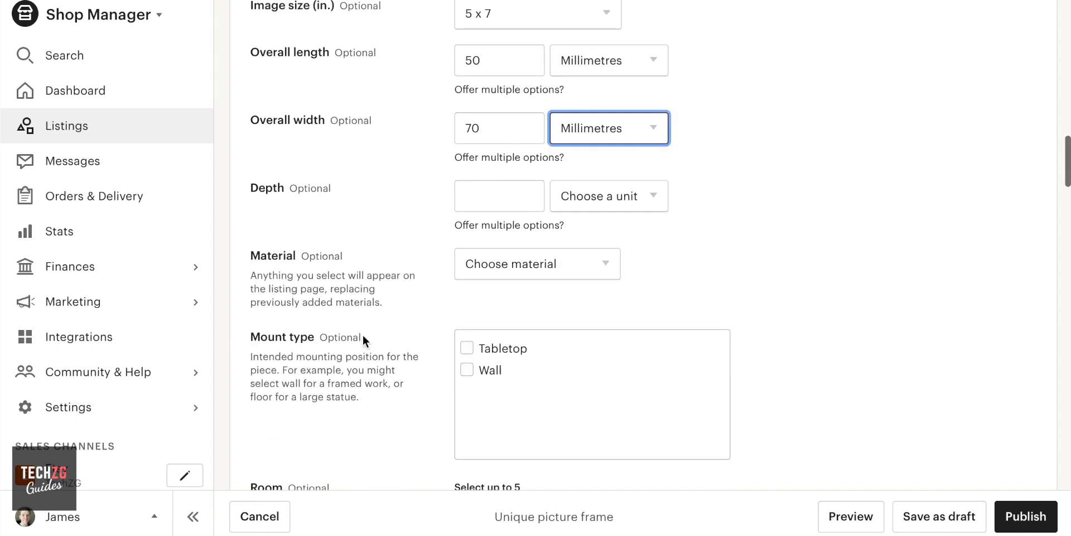
Leave the depth attribute empty and set the material to Wood
{"action": "left_click_drag", "start_coordinate": [291, 186], "coordinate": [337, 186]}
{"action": "left_click", "coordinate": [320, 186]}
{"action": "scroll", "coordinate": [320, 186], "scroll_direction": "down", "scroll_amount": 1}
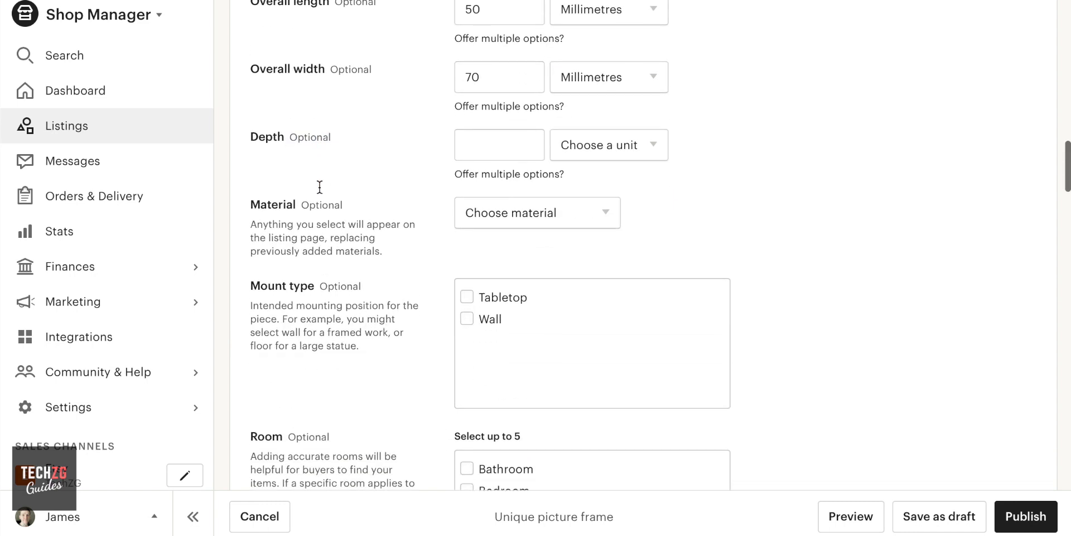
{"action": "left_click", "coordinate": [600, 205]}
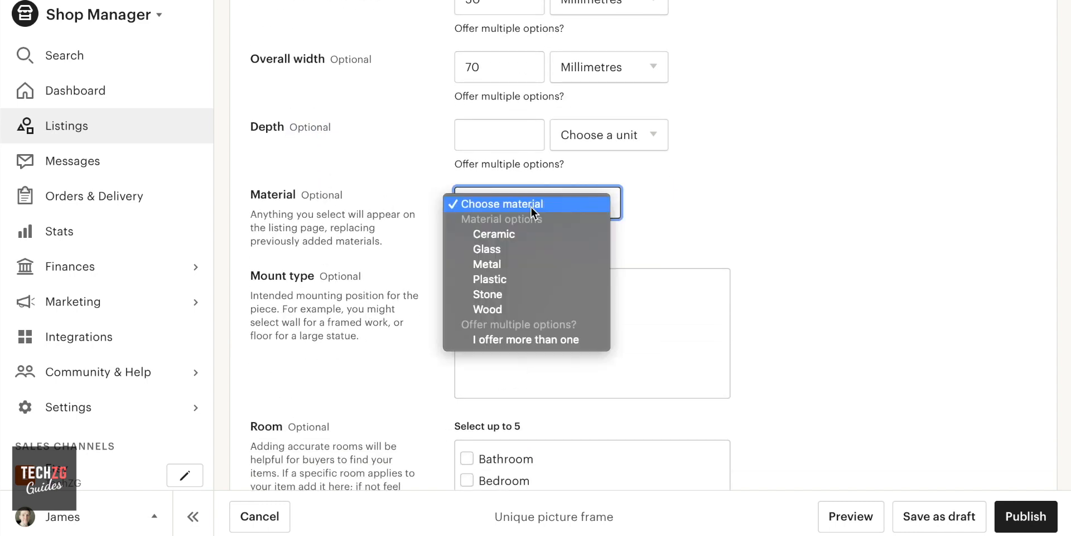
{"action": "left_click", "coordinate": [489, 309]}
Select Tabletop as the mount type for the picture frame
{"action": "scroll", "coordinate": [407, 256], "scroll_direction": "down", "scroll_amount": 2}
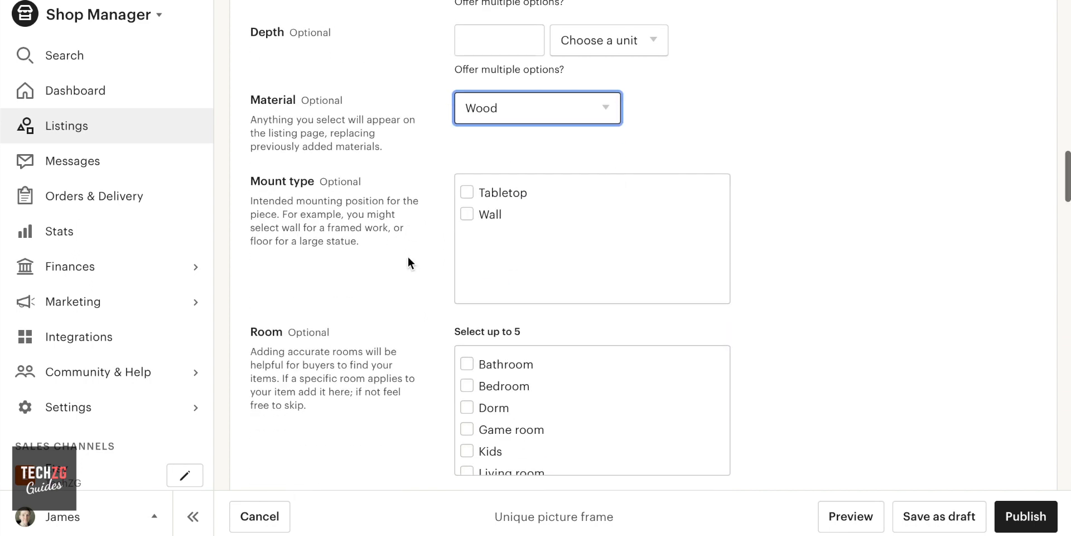
{"action": "scroll", "coordinate": [419, 248], "scroll_direction": "down", "scroll_amount": 1}
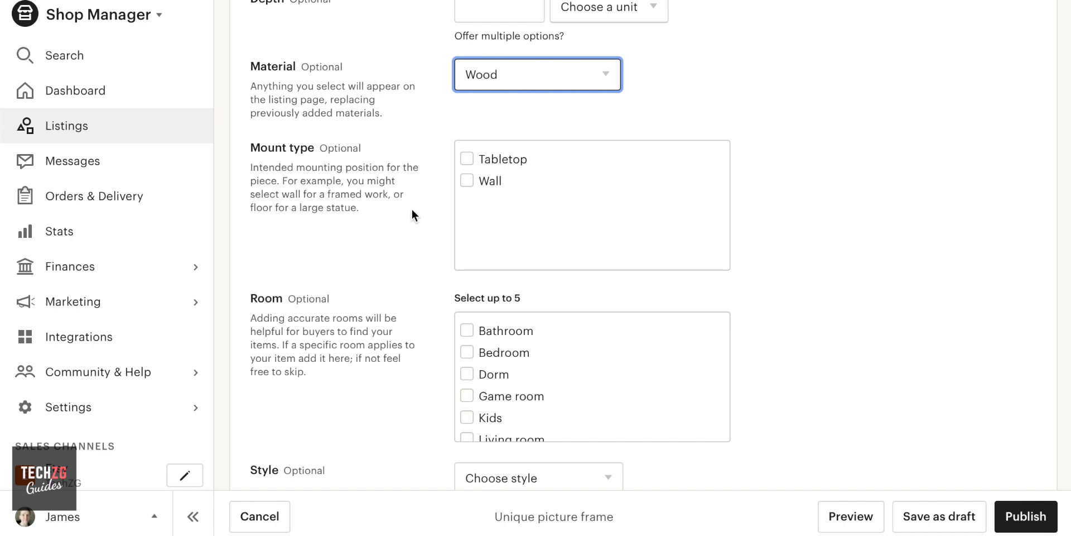
{"action": "left_click", "coordinate": [467, 159]}
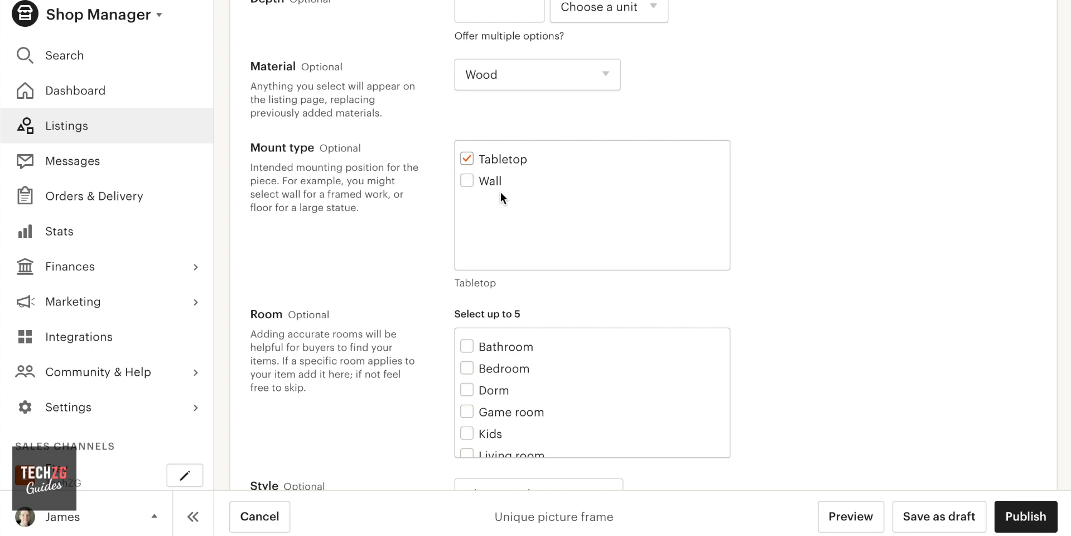
Select Bathroom, Bedroom and Living room as the rooms that suit the frame
{"action": "scroll", "coordinate": [504, 196], "scroll_direction": "down", "scroll_amount": 2}
{"action": "scroll", "coordinate": [510, 200], "scroll_direction": "down", "scroll_amount": 1}
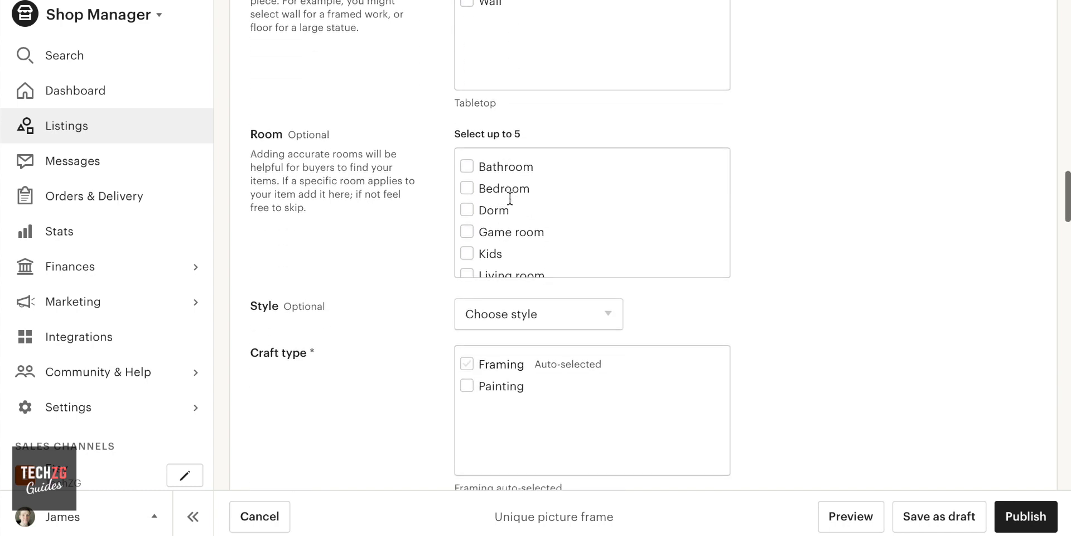
{"action": "left_click", "coordinate": [467, 166]}
{"action": "left_click", "coordinate": [466, 188]}
{"action": "scroll", "coordinate": [501, 206], "scroll_direction": "down", "scroll_amount": 1}
{"action": "left_click", "coordinate": [467, 201]}
{"action": "scroll", "coordinate": [395, 297], "scroll_direction": "down", "scroll_amount": 2}
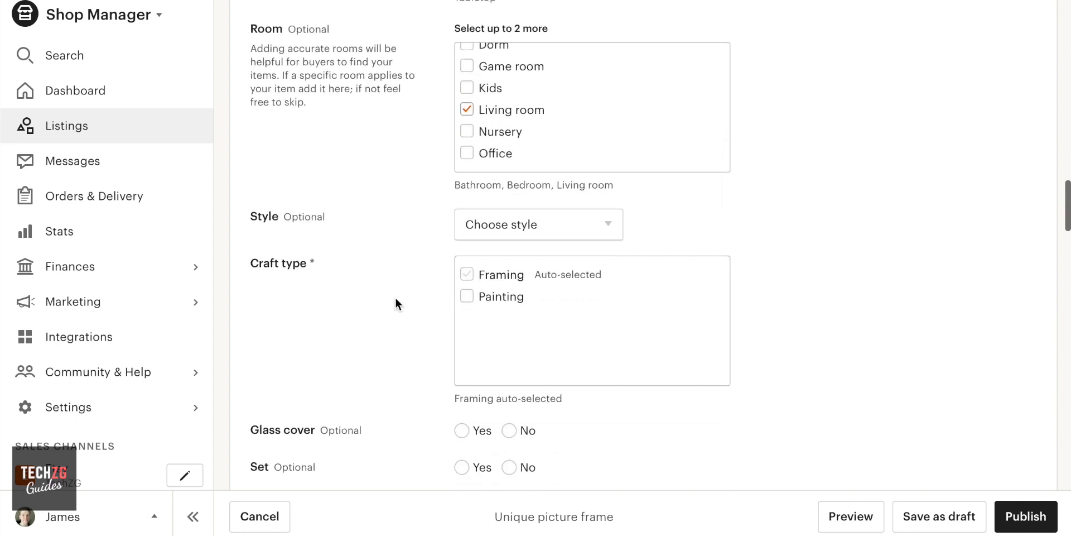
Set the style attribute to Rustic & primitive
{"action": "left_click", "coordinate": [519, 223]}
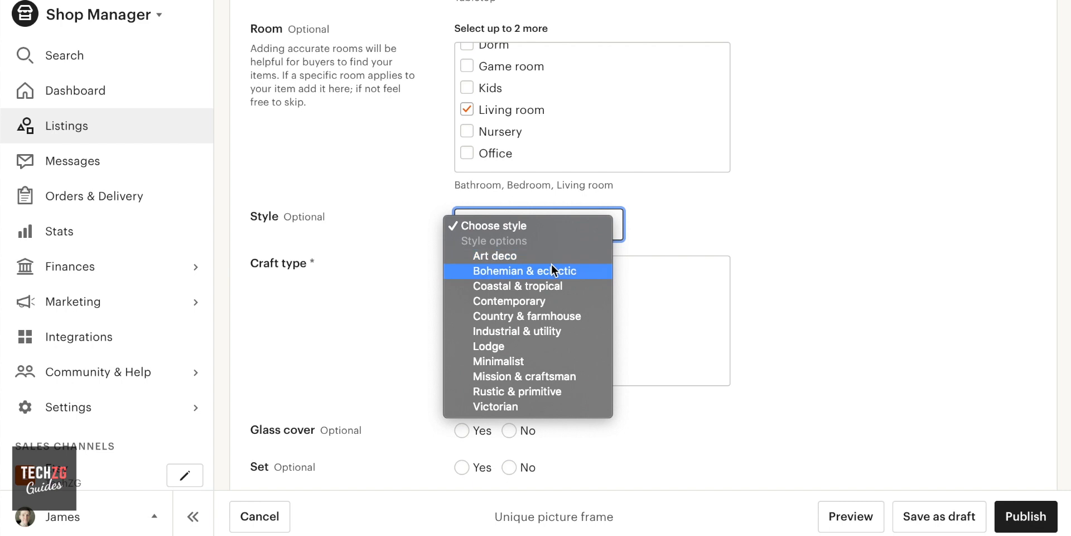
{"action": "left_click", "coordinate": [494, 392]}
{"action": "scroll", "coordinate": [455, 304], "scroll_direction": "down", "scroll_amount": 1}
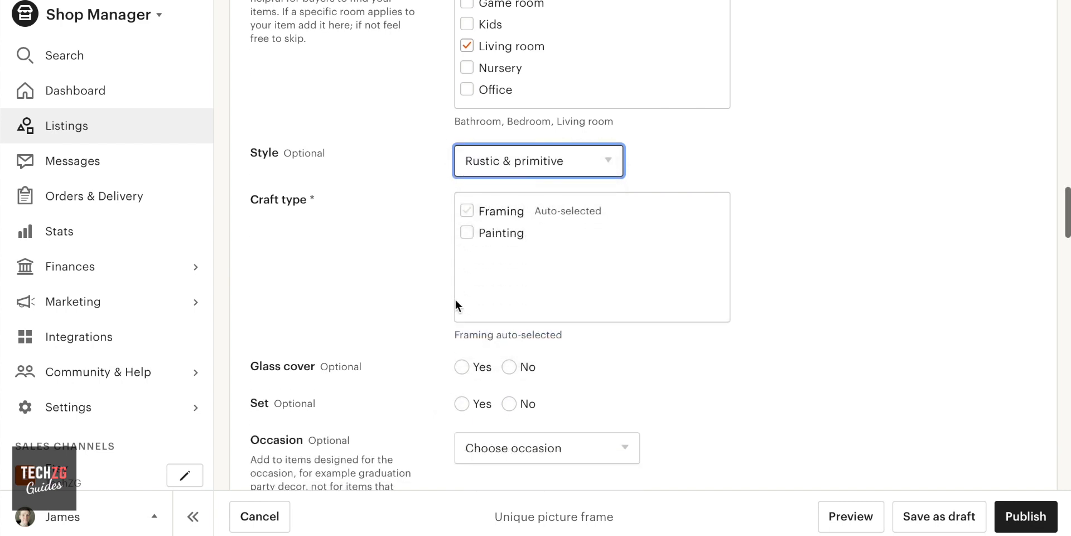
{"action": "left_click", "coordinate": [467, 209]}
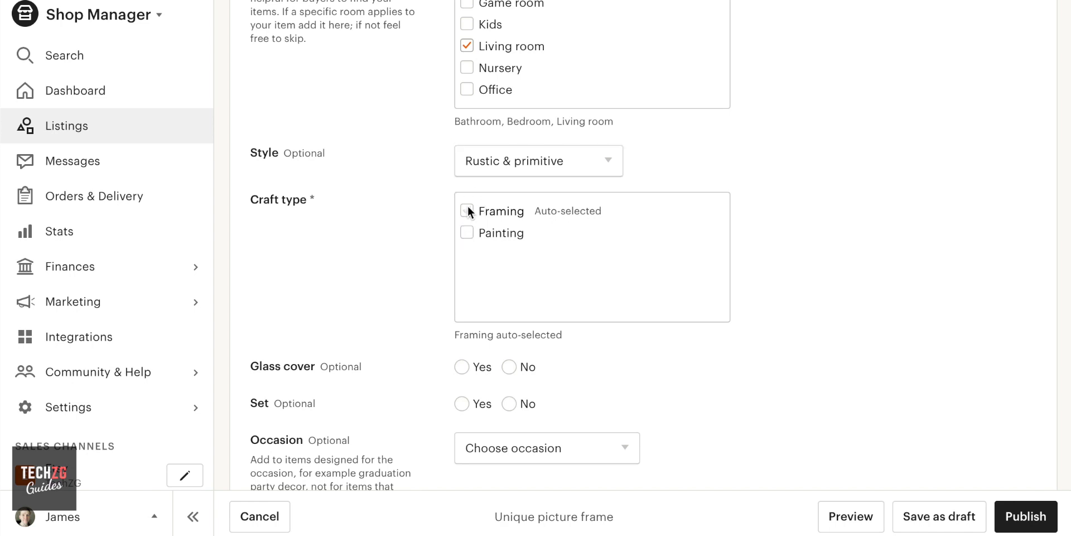
{"action": "left_click", "coordinate": [466, 231]}
{"action": "left_click", "coordinate": [467, 232]}
Set both the Glass cover and Set attributes to No
{"action": "scroll", "coordinate": [410, 234], "scroll_direction": "down", "scroll_amount": 2}
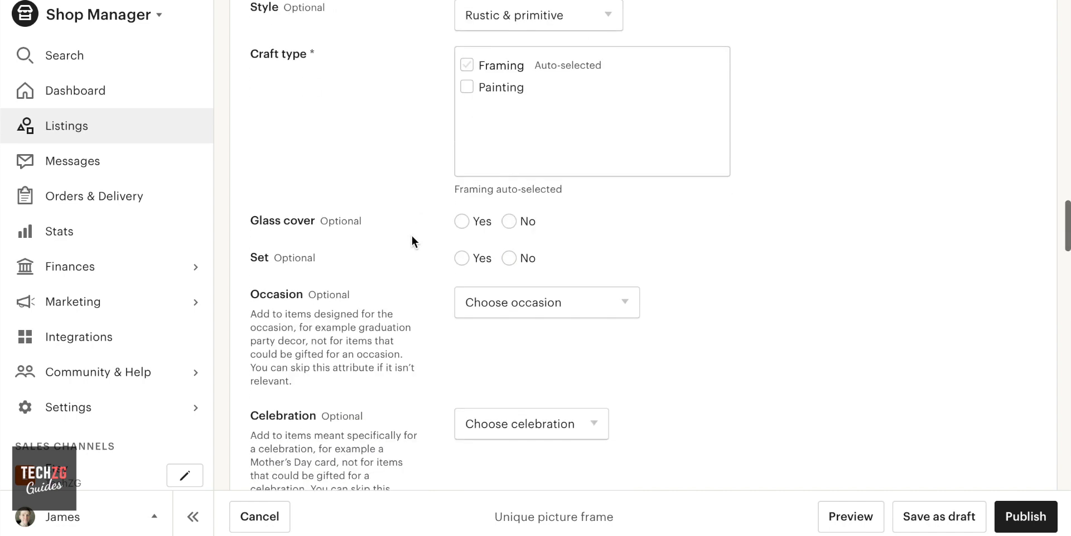
{"action": "scroll", "coordinate": [412, 241], "scroll_direction": "down", "scroll_amount": 1}
{"action": "left_click", "coordinate": [510, 170]}
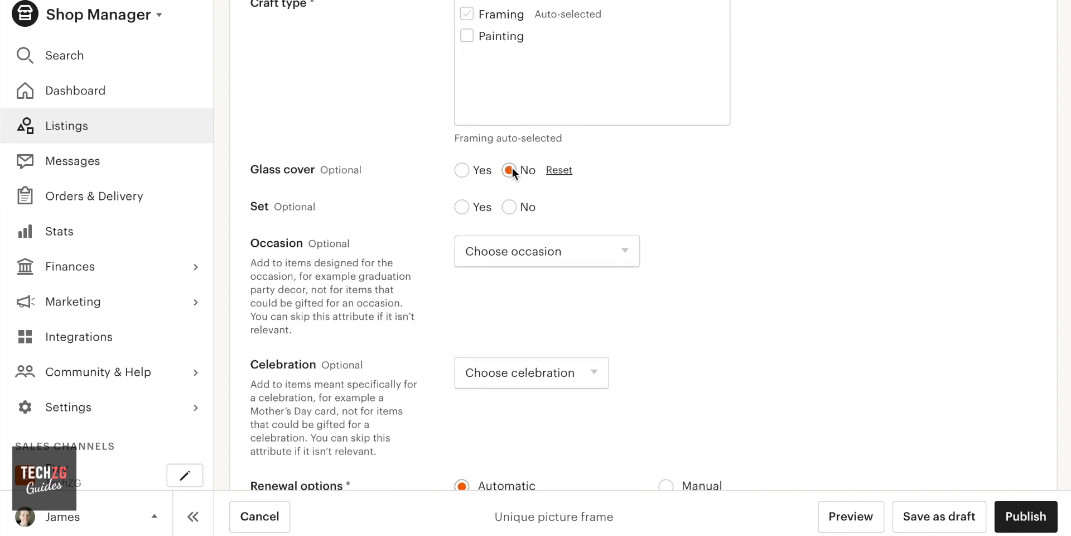
{"action": "left_click", "coordinate": [508, 206]}
{"action": "scroll", "coordinate": [402, 213], "scroll_direction": "down", "scroll_amount": 1}
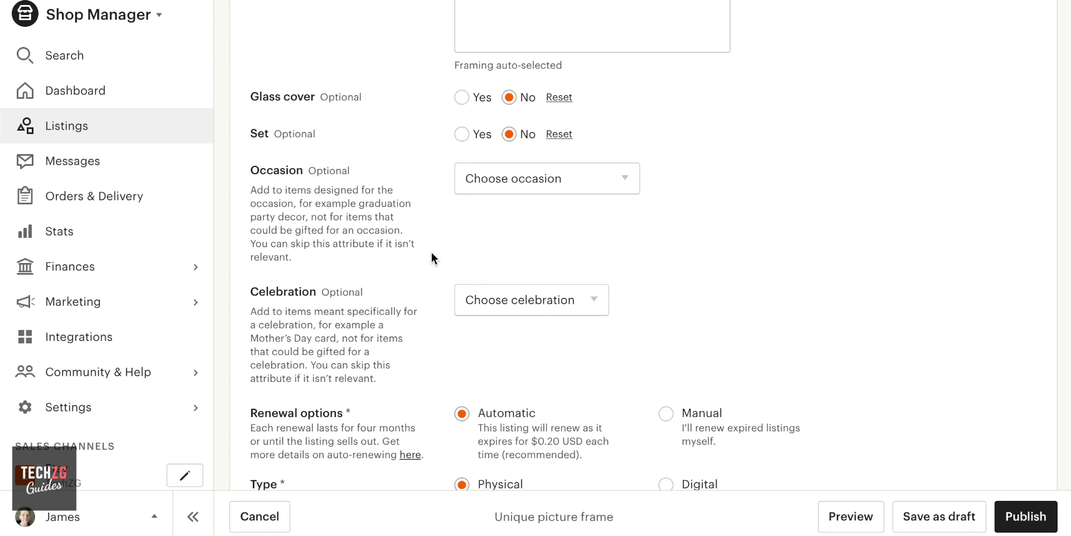
Review the occasion and celebration attributes and read the renewal options, including the fee for automatic renewal
{"action": "scroll", "coordinate": [446, 245], "scroll_direction": "down", "scroll_amount": 1}
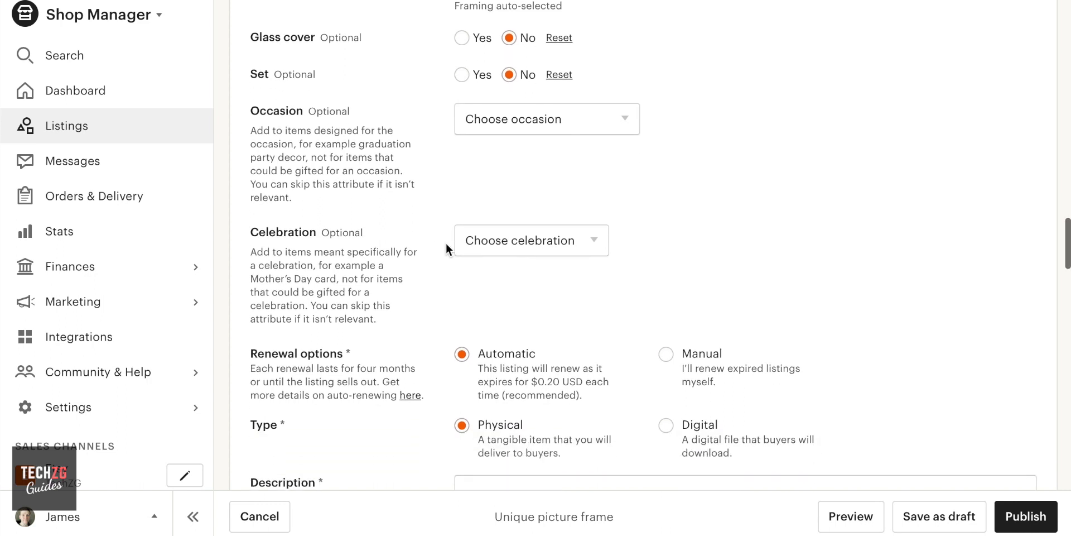
{"action": "scroll", "coordinate": [447, 246], "scroll_direction": "down", "scroll_amount": 1}
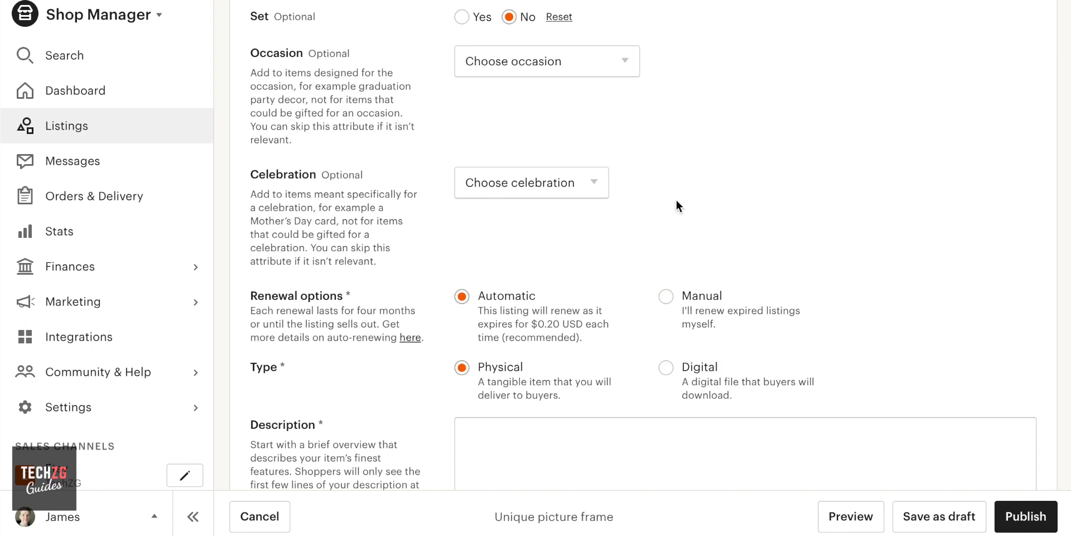
{"action": "scroll", "coordinate": [677, 206], "scroll_direction": "down", "scroll_amount": 2}
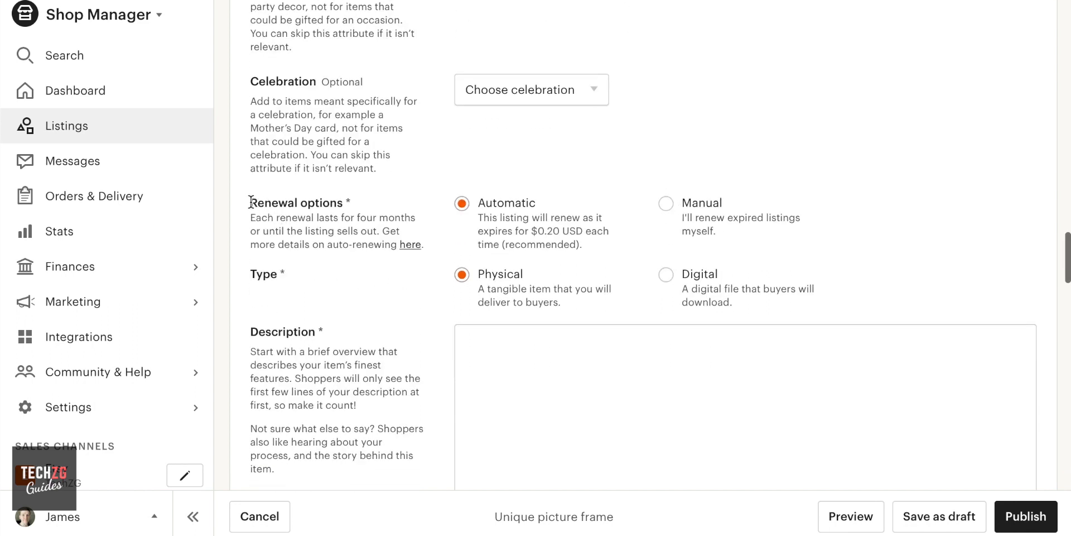
{"action": "left_click_drag", "start_coordinate": [249, 201], "coordinate": [432, 246]}
{"action": "left_click", "coordinate": [516, 162]}
{"action": "scroll", "coordinate": [560, 180], "scroll_direction": "down", "scroll_amount": 1}
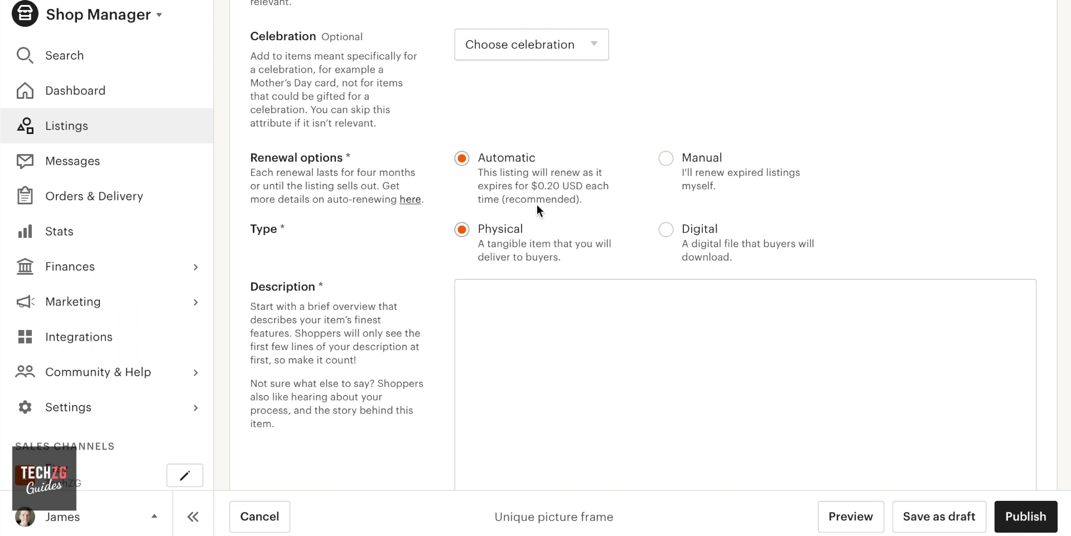
{"action": "left_click_drag", "start_coordinate": [532, 184], "coordinate": [581, 184]}
{"action": "left_click_drag", "start_coordinate": [563, 186], "coordinate": [530, 188]}
{"action": "left_click", "coordinate": [568, 187]}
{"action": "left_click_drag", "start_coordinate": [575, 186], "coordinate": [538, 185]}
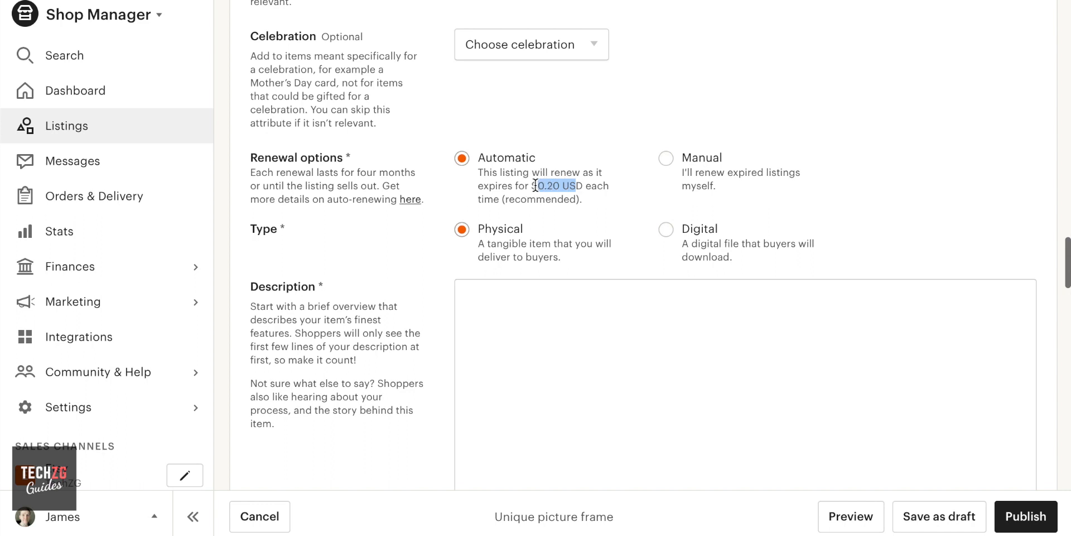
Try the Manual renewal option, and return the renewal to Automatic
{"action": "left_click", "coordinate": [665, 159]}
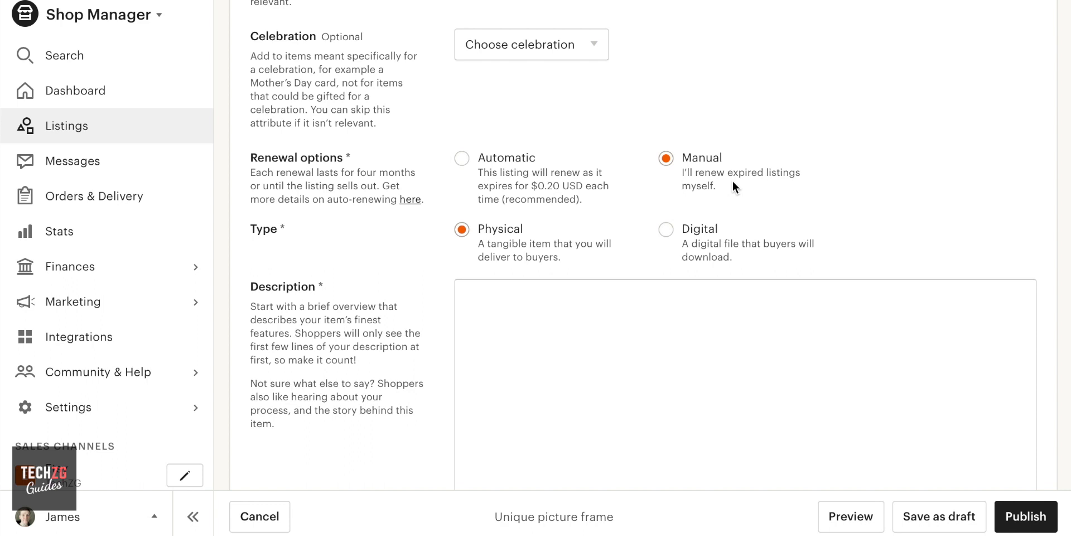
{"action": "left_click_drag", "start_coordinate": [719, 182], "coordinate": [693, 172]}
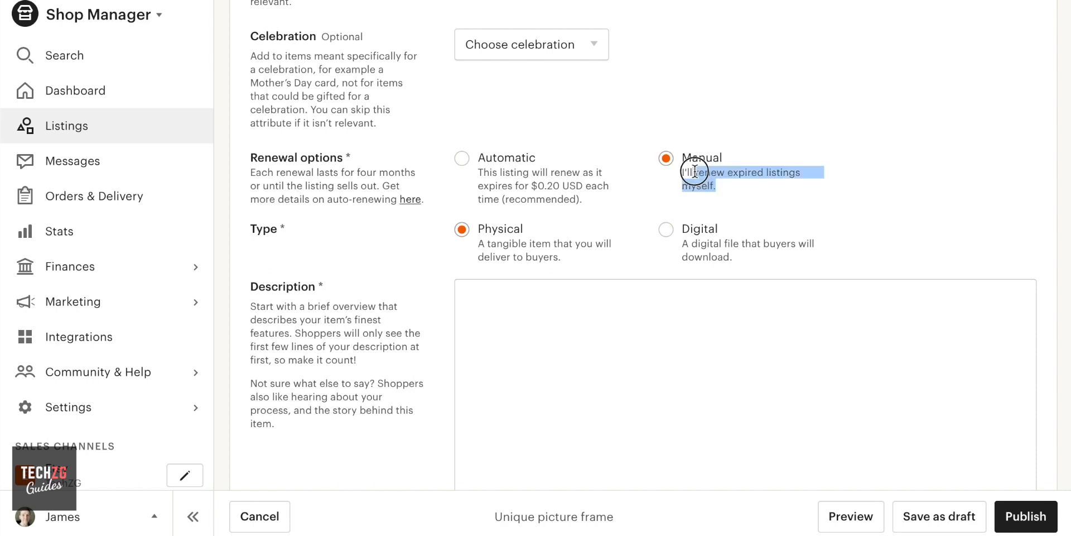
{"action": "left_click", "coordinate": [554, 188]}
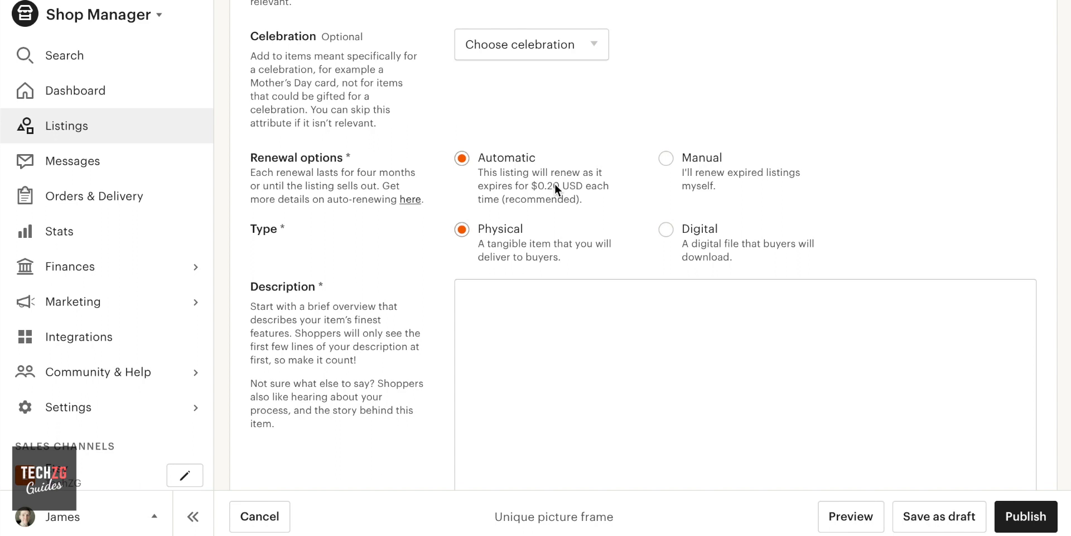
{"action": "left_click", "coordinate": [667, 157]}
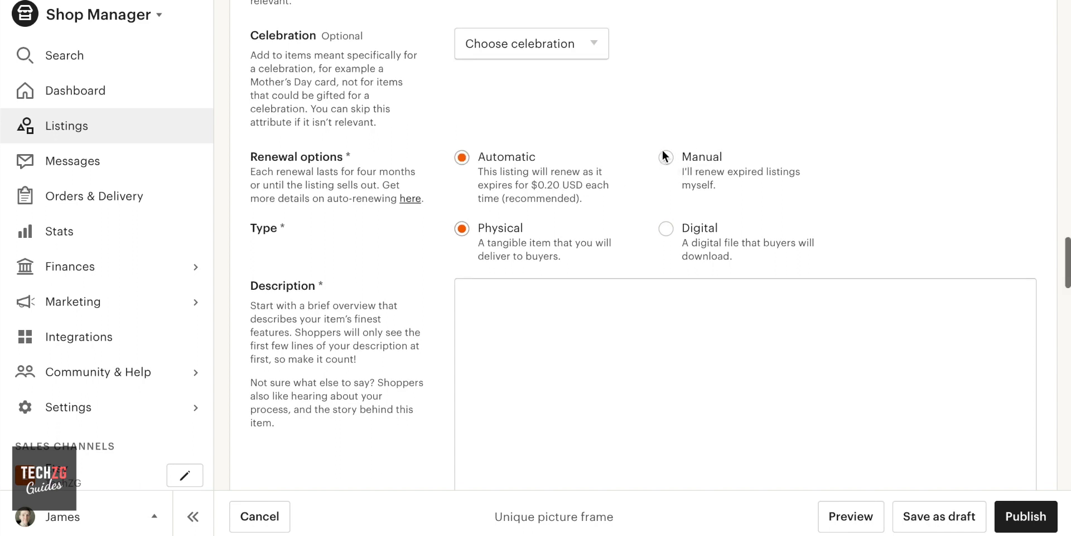
{"action": "left_click", "coordinate": [465, 156]}
Try Digital as the listing type, and return the type to Physical
{"action": "scroll", "coordinate": [541, 168], "scroll_direction": "down", "scroll_amount": 1}
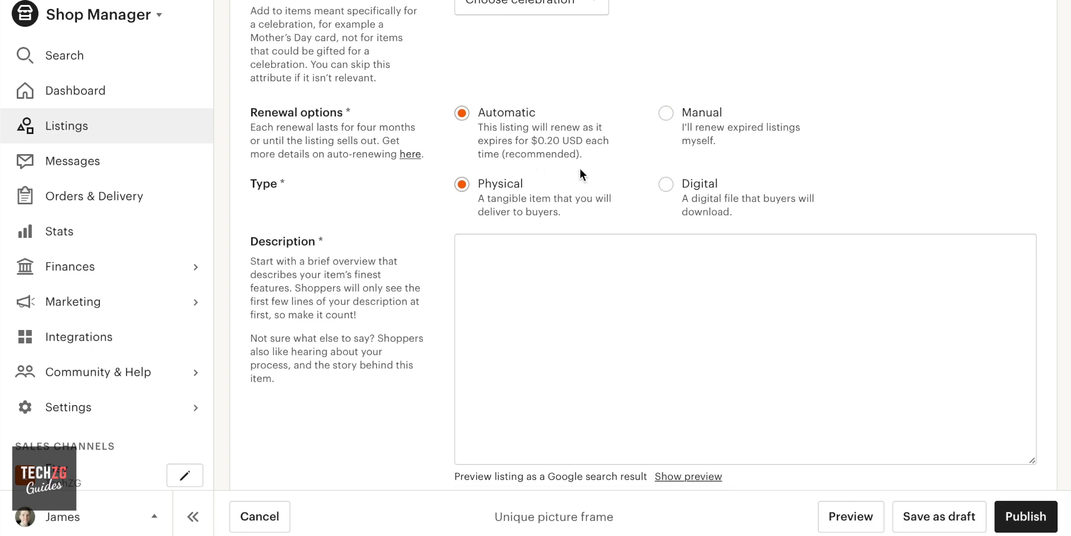
{"action": "left_click", "coordinate": [265, 183]}
{"action": "left_click_drag", "start_coordinate": [290, 185], "coordinate": [257, 183]}
{"action": "left_click", "coordinate": [275, 184]}
{"action": "left_click", "coordinate": [666, 184]}
{"action": "scroll", "coordinate": [666, 184], "scroll_direction": "down", "scroll_amount": 1}
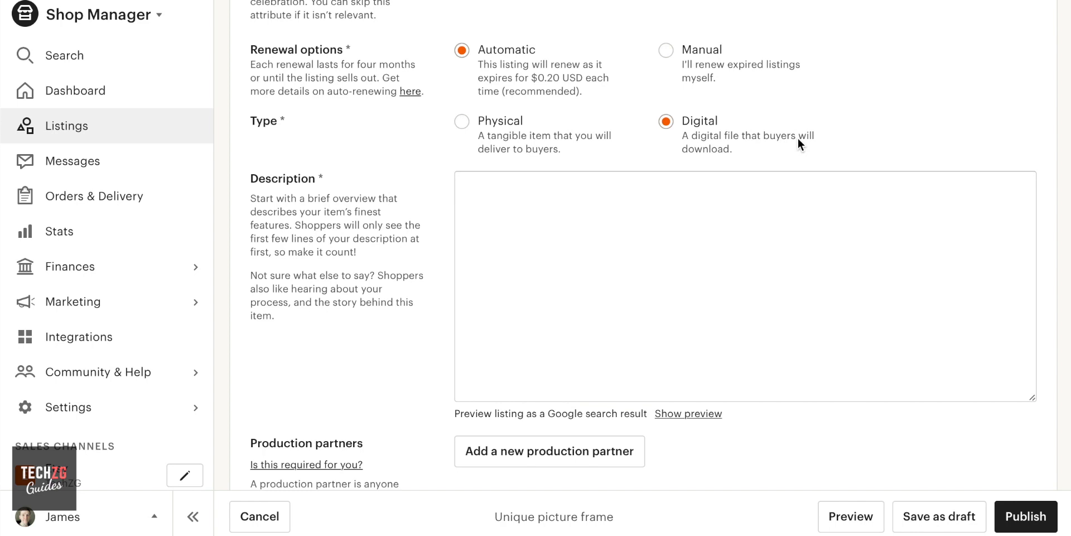
{"action": "left_click", "coordinate": [548, 230]}
{"action": "left_click", "coordinate": [463, 121]}
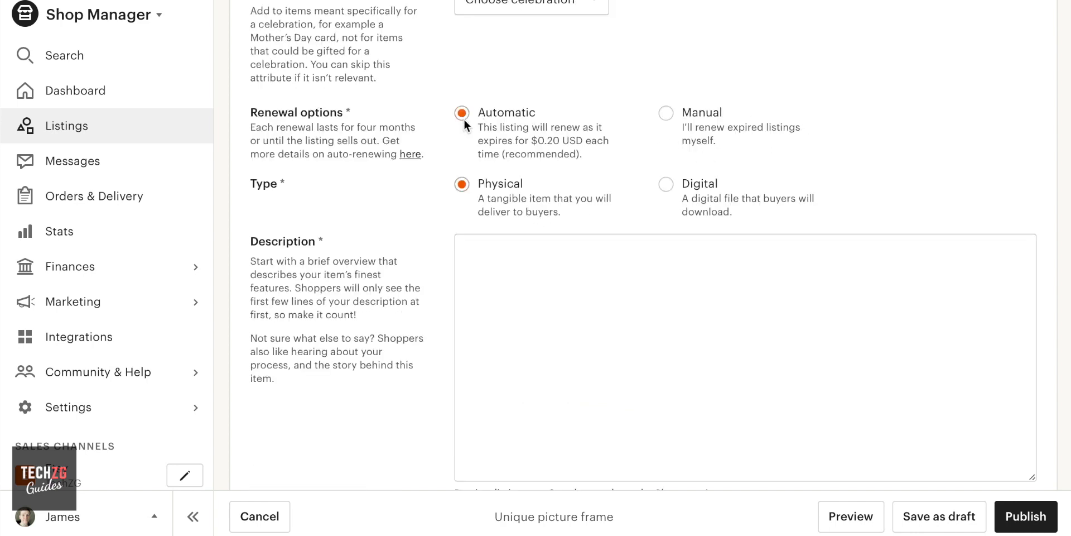
Write a description presenting an amazing picture frame made with love and care, for the buyer's treasured photos of family and loved ones
{"action": "scroll", "coordinate": [502, 297], "scroll_direction": "down", "scroll_amount": 2}
{"action": "left_click", "coordinate": [525, 198]}
{"action": "type", "text": "This is an amazing picture frame that i made  with love and care and can't wait for you to use it with your treasured photos of family and loved ones!"}
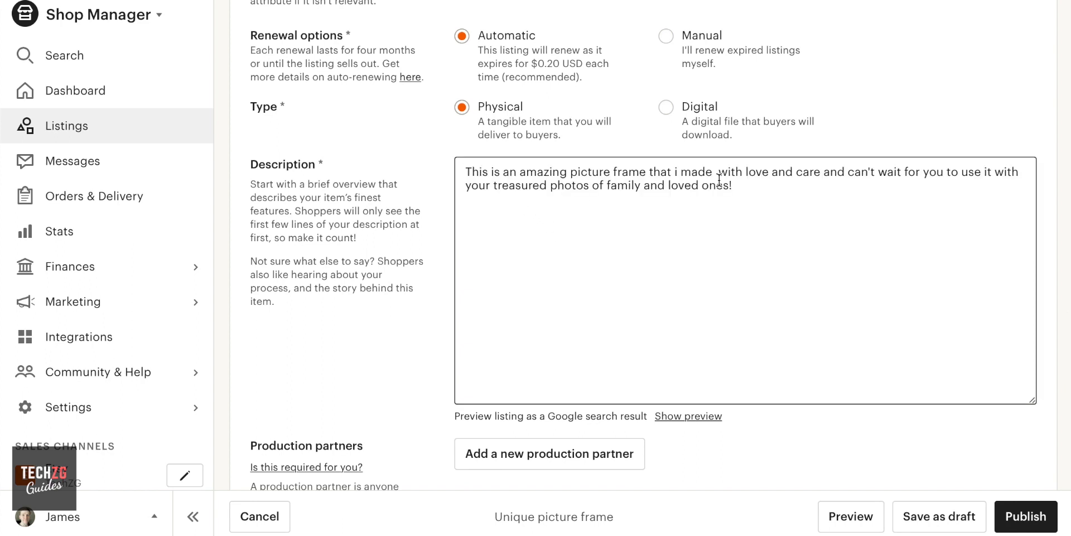
{"action": "left_click_drag", "start_coordinate": [758, 184], "coordinate": [433, 158]}
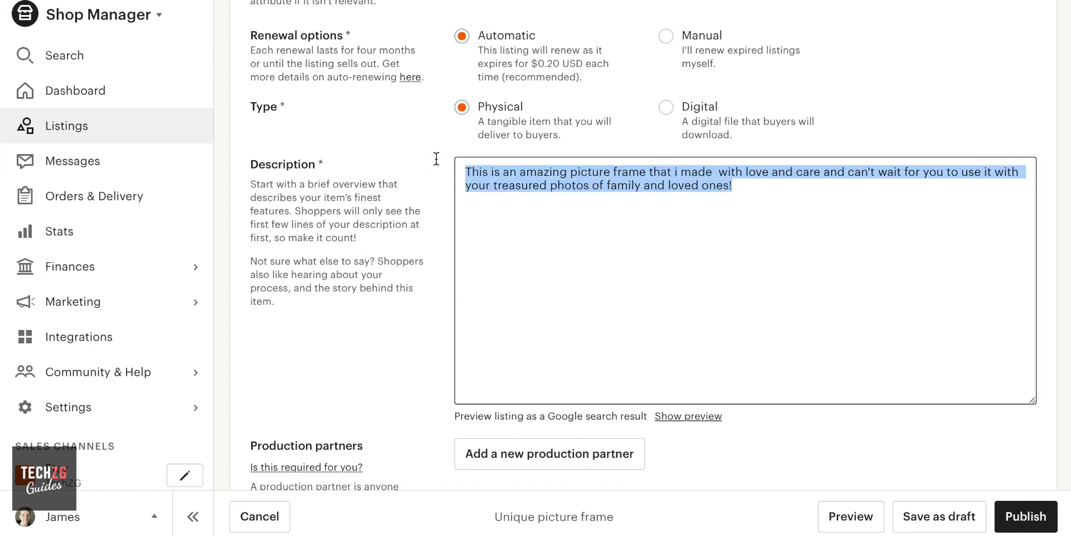
{"action": "left_click", "coordinate": [745, 202]}
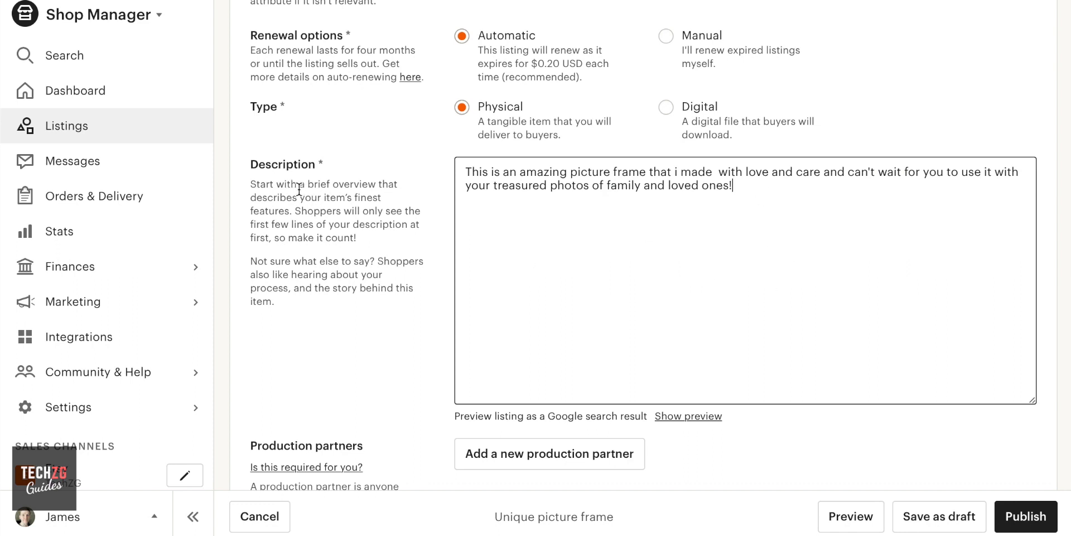
Read the guidance on writing the description and review the description text
{"action": "left_click_drag", "start_coordinate": [298, 184], "coordinate": [331, 198]}
{"action": "left_click", "coordinate": [380, 223]}
{"action": "left_click", "coordinate": [346, 208]}
{"action": "left_click", "coordinate": [753, 192]}
{"action": "left_click_drag", "start_coordinate": [758, 184], "coordinate": [429, 178]}
{"action": "left_click", "coordinate": [771, 187]}
Look through the form for adding a new production partner, and close it without filling it in
{"action": "scroll", "coordinate": [463, 241], "scroll_direction": "down", "scroll_amount": 4}
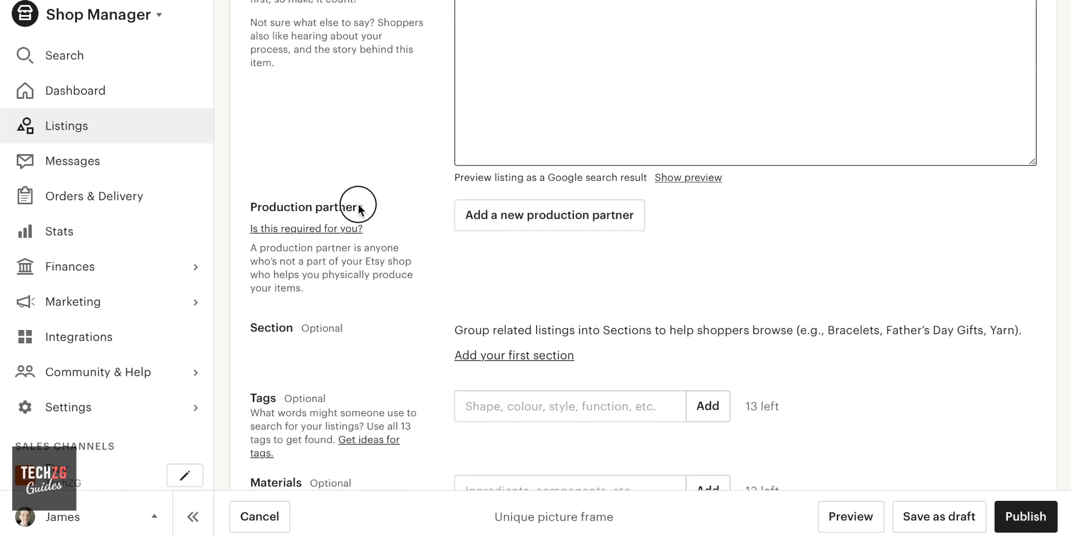
{"action": "left_click", "coordinate": [525, 215]}
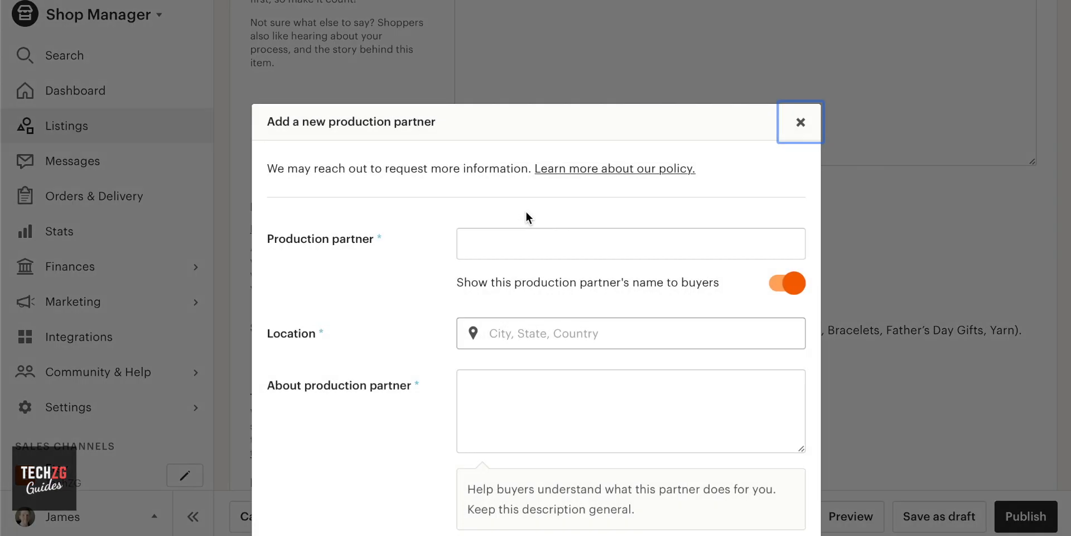
{"action": "scroll", "coordinate": [460, 271], "scroll_direction": "down", "scroll_amount": 1}
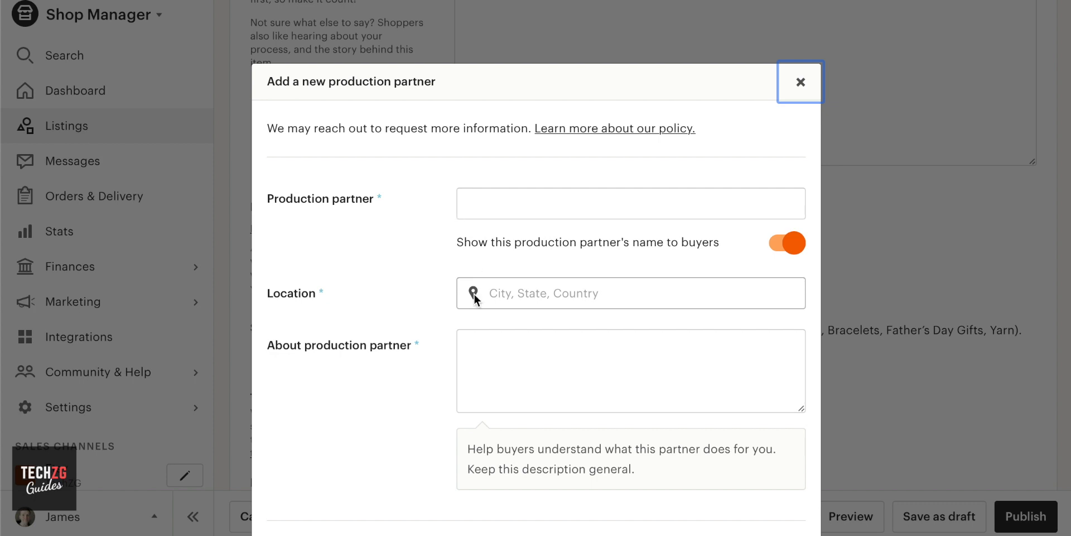
{"action": "left_click", "coordinate": [801, 84]}
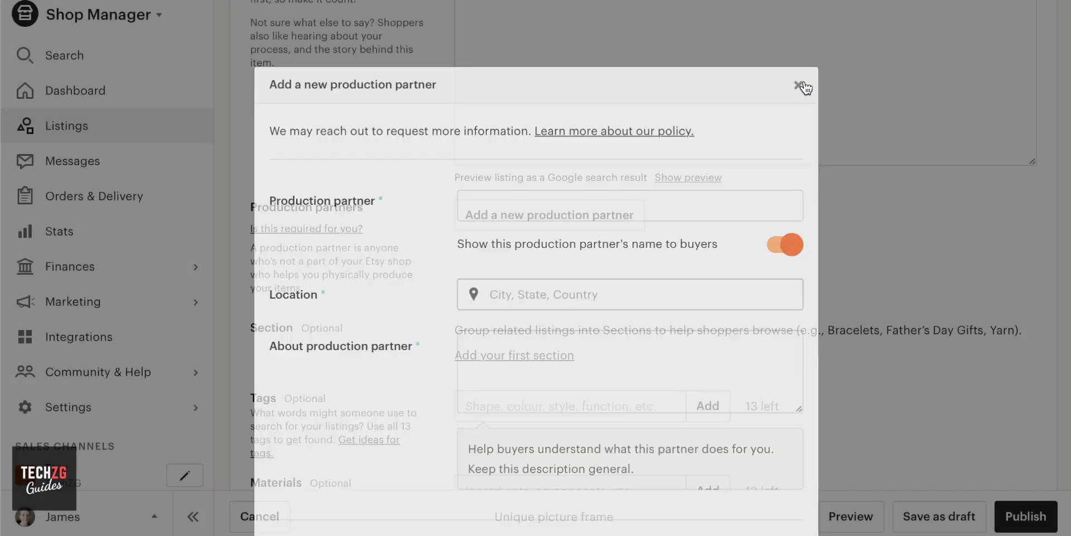
Create a shop section titled Happy Frames and keep it selected as the listing's section
{"action": "scroll", "coordinate": [455, 167], "scroll_direction": "down", "scroll_amount": 2}
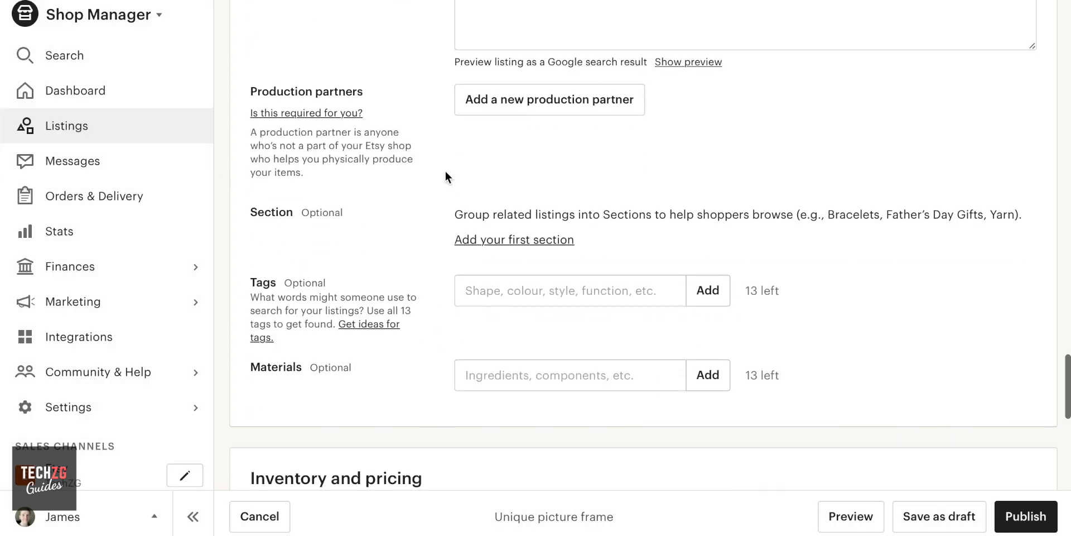
{"action": "scroll", "coordinate": [413, 207], "scroll_direction": "down", "scroll_amount": 1}
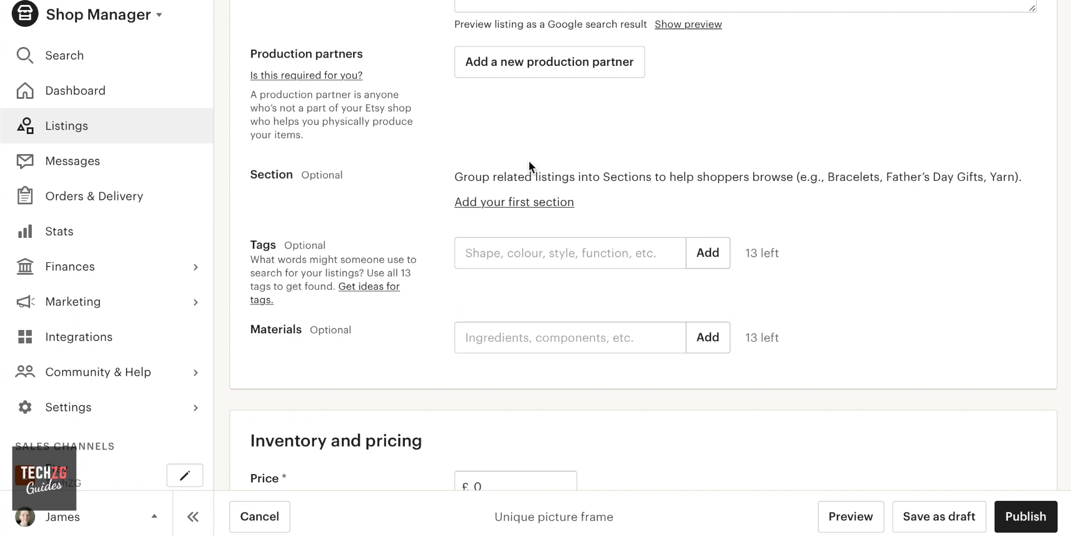
{"action": "left_click_drag", "start_coordinate": [476, 175], "coordinate": [704, 177]}
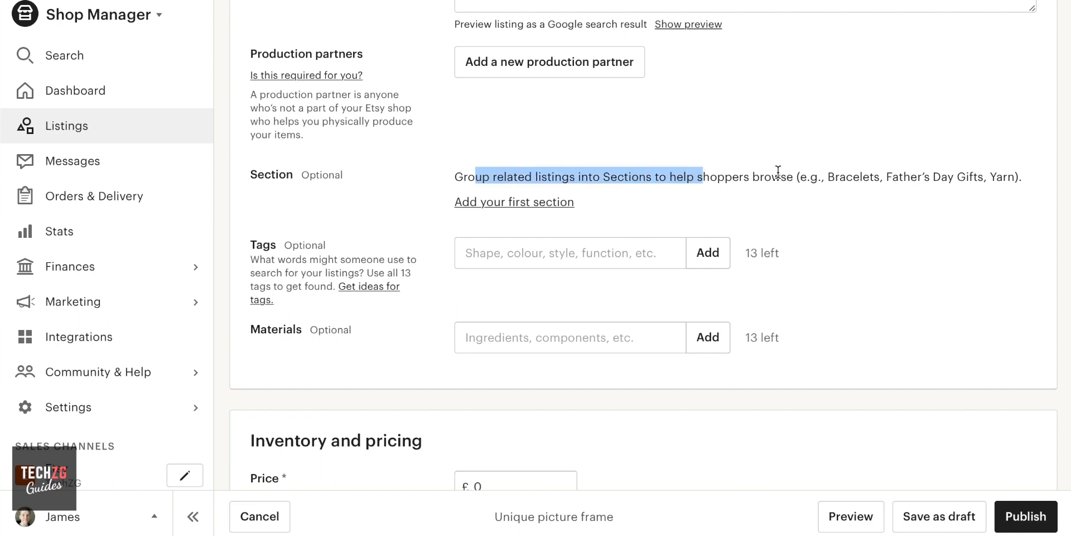
{"action": "left_click", "coordinate": [759, 174]}
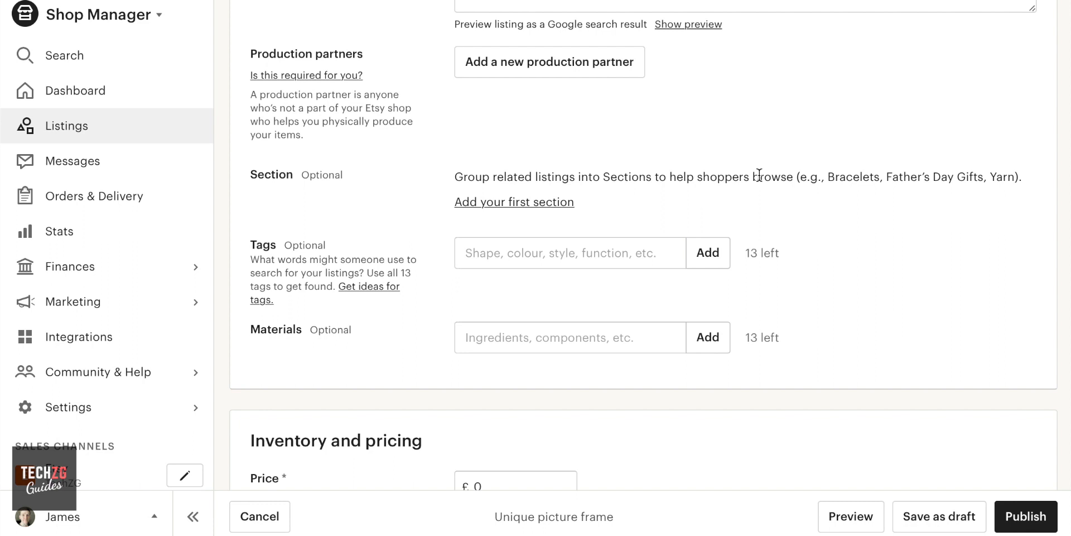
{"action": "left_click", "coordinate": [513, 202]}
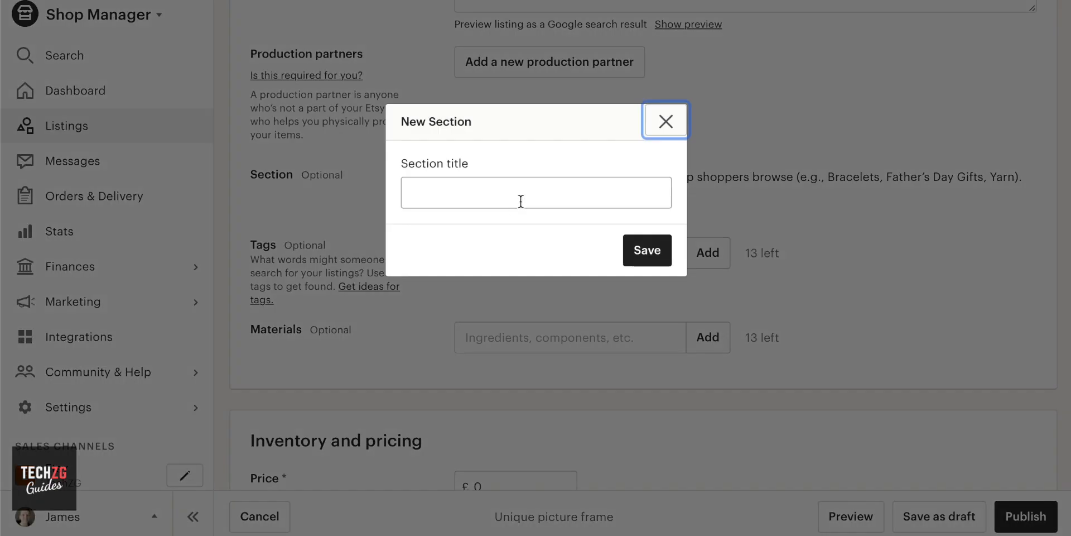
{"action": "left_click", "coordinate": [517, 194]}
{"action": "type", "text": "Happy Frames"}
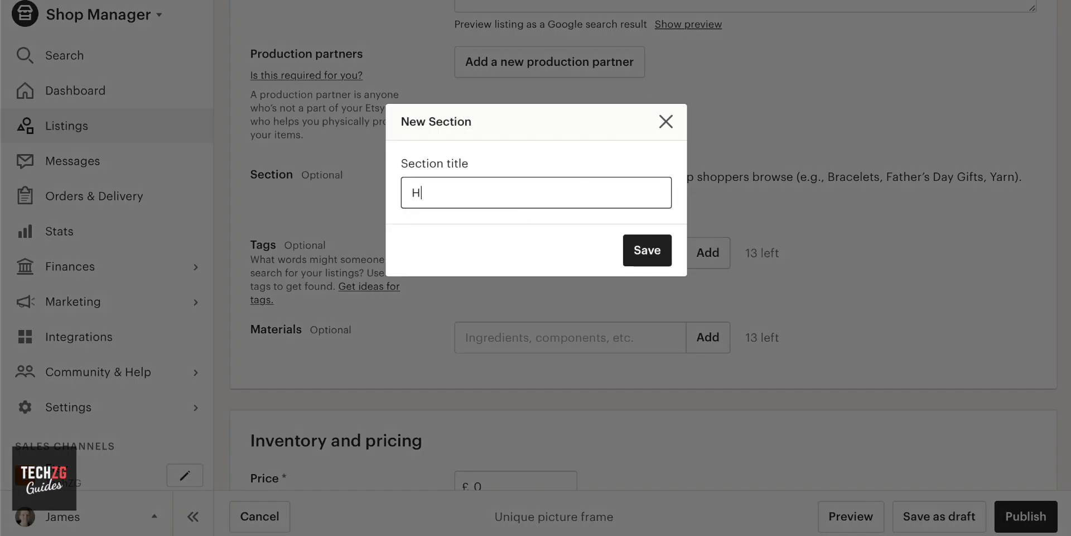
{"action": "left_click", "coordinate": [658, 252]}
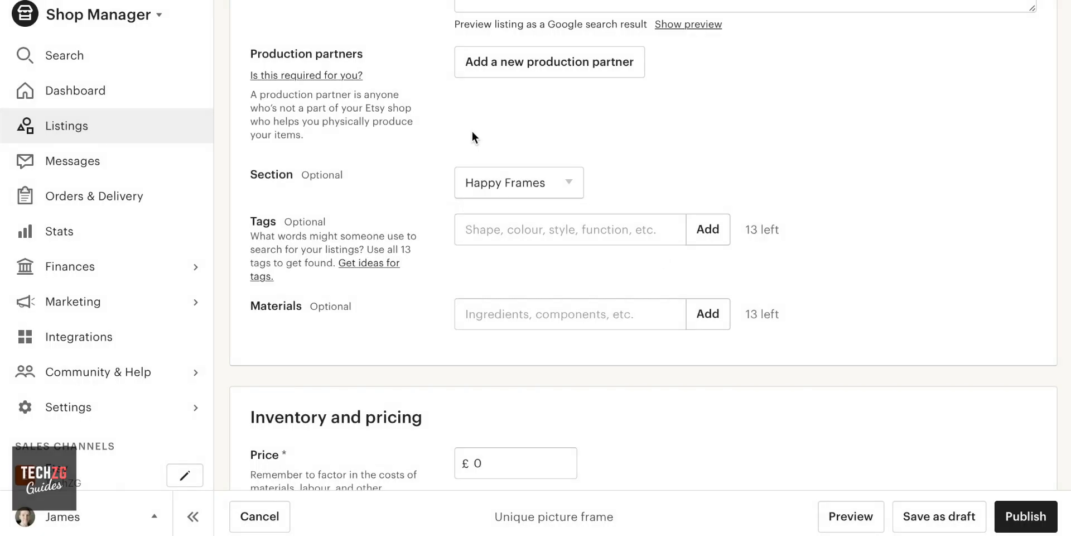
{"action": "left_click", "coordinate": [550, 176]}
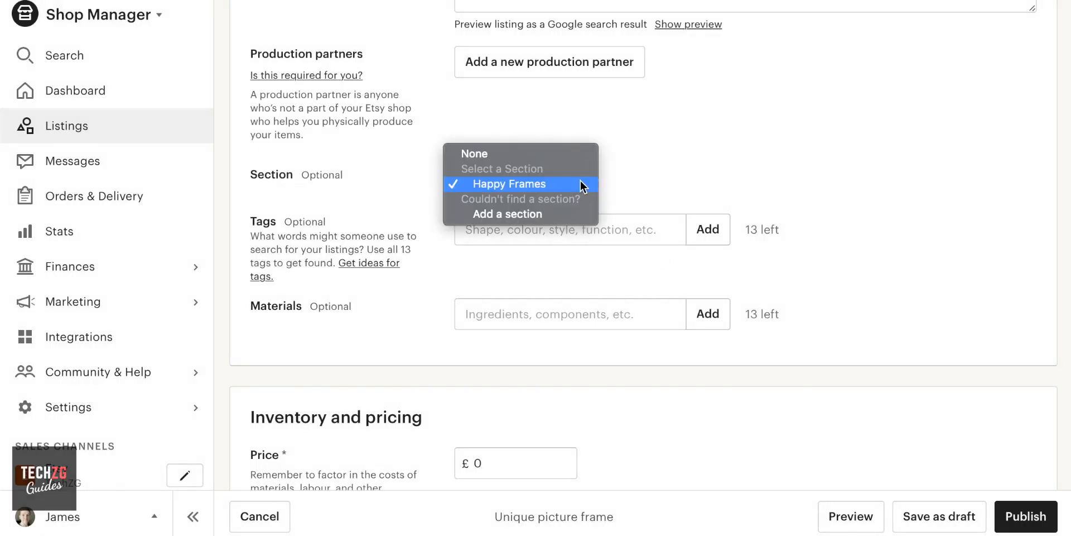
{"action": "left_click", "coordinate": [580, 179]}
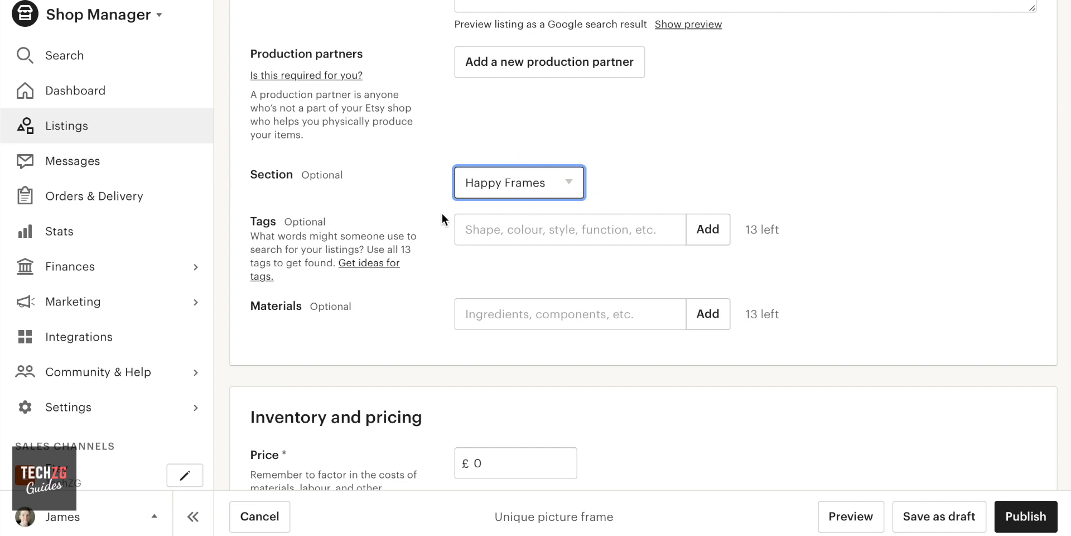
{"action": "left_click_drag", "start_coordinate": [252, 171], "coordinate": [283, 171]}
{"action": "left_click", "coordinate": [290, 172]}
{"action": "left_click", "coordinate": [277, 172]}
Add the tags "wooden frame" and "rustic frame" to the listing
{"action": "scroll", "coordinate": [706, 167], "scroll_direction": "down", "scroll_amount": 1}
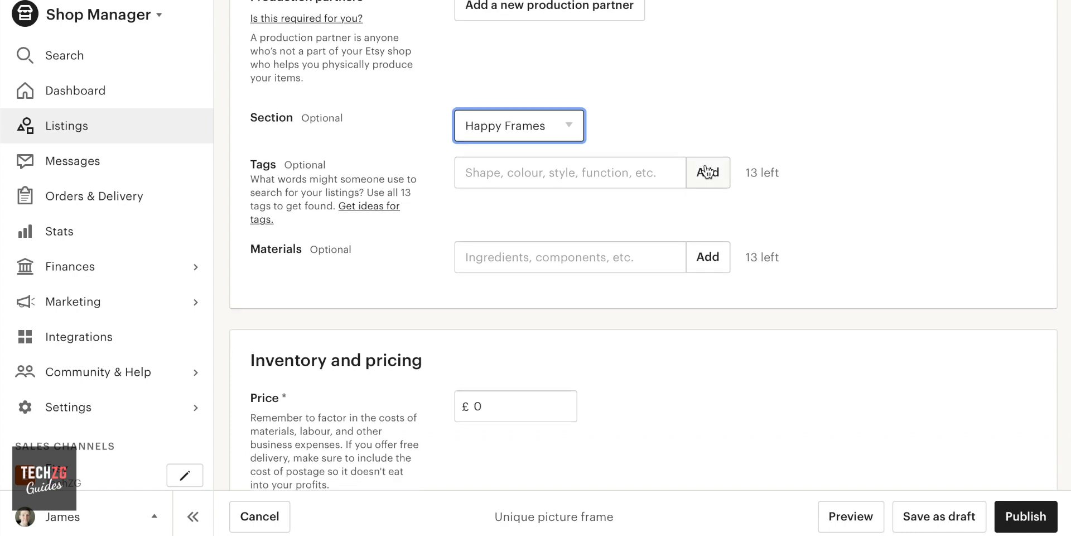
{"action": "left_click", "coordinate": [570, 171]}
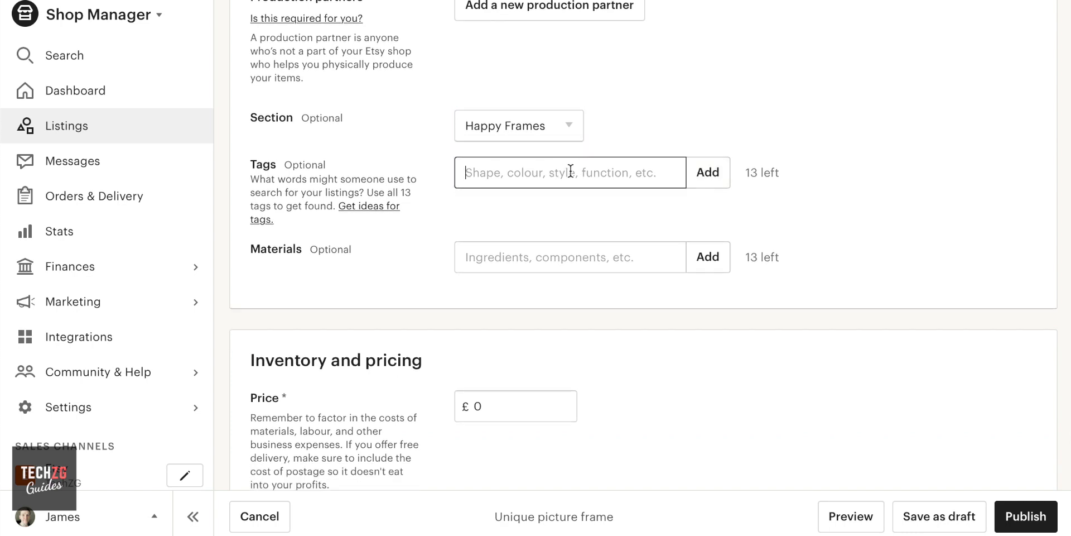
{"action": "type", "text": "wooden frame"}
{"action": "key", "text": "Return"}
{"action": "type", "text": "rustic frame"}
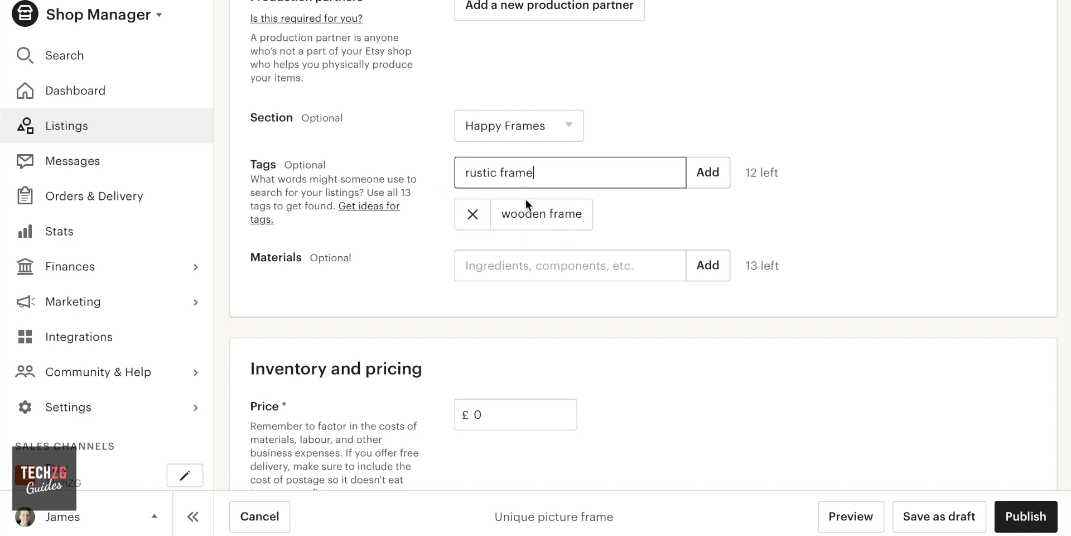
{"action": "left_click", "coordinate": [707, 178]}
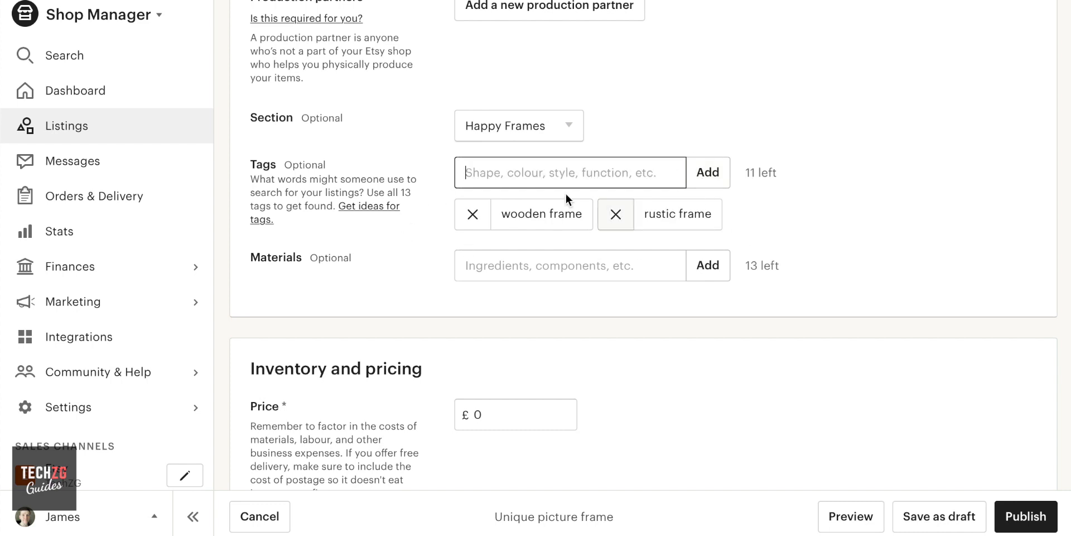
Try adding "reclaimed wood" as a material, and remove it from the listing
{"action": "scroll", "coordinate": [426, 227], "scroll_direction": "down", "scroll_amount": 1}
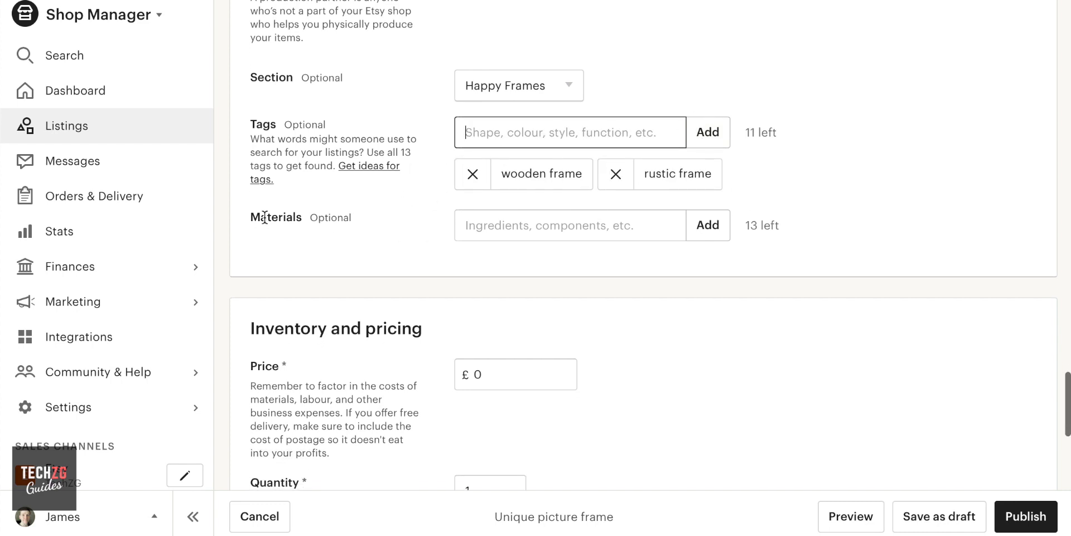
{"action": "left_click", "coordinate": [513, 231]}
{"action": "type", "text": "reclaimed wood"}
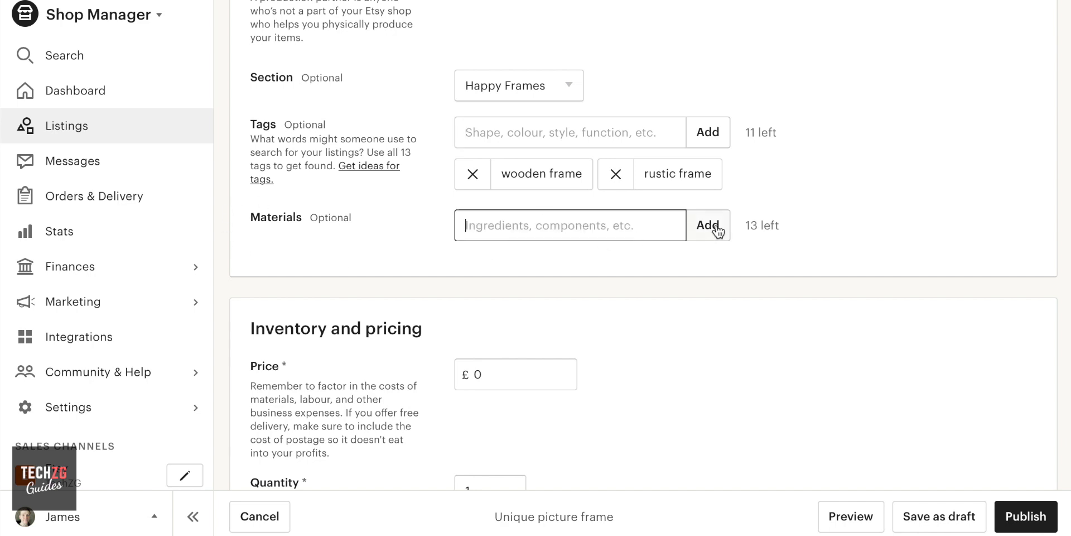
{"action": "left_click", "coordinate": [715, 229]}
{"action": "left_click", "coordinate": [472, 267]}
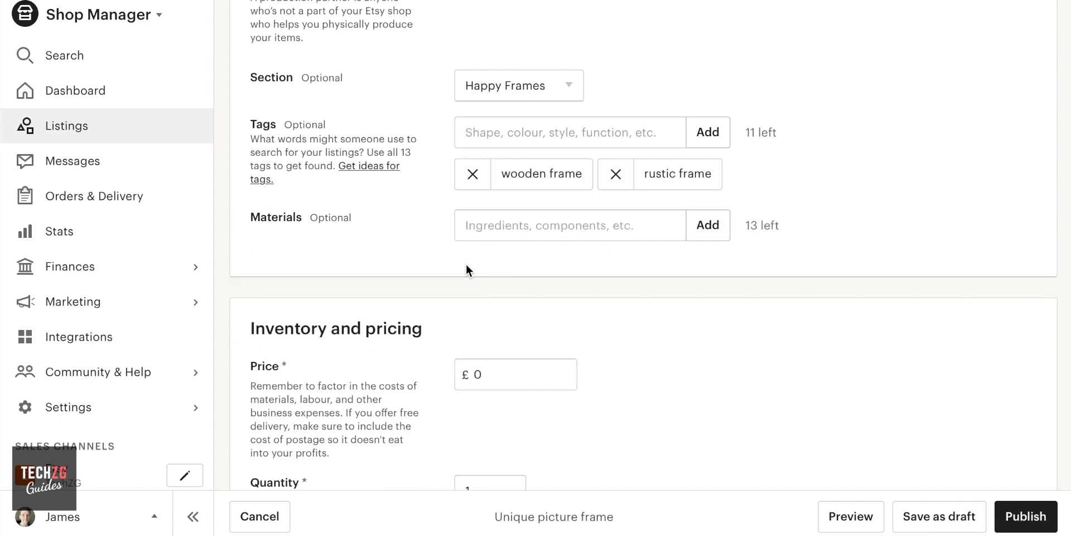
Set the listing's price to £100 and its quantity to 100
{"action": "scroll", "coordinate": [363, 226], "scroll_direction": "down", "scroll_amount": 3}
{"action": "scroll", "coordinate": [364, 227], "scroll_direction": "down", "scroll_amount": 1}
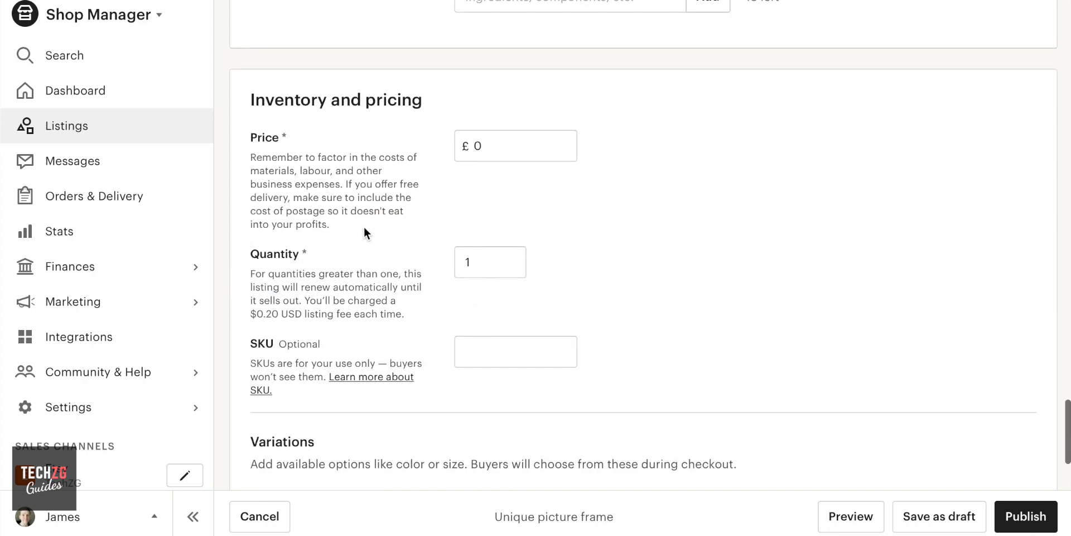
{"action": "left_click", "coordinate": [502, 140]}
{"action": "left_click", "coordinate": [504, 144]}
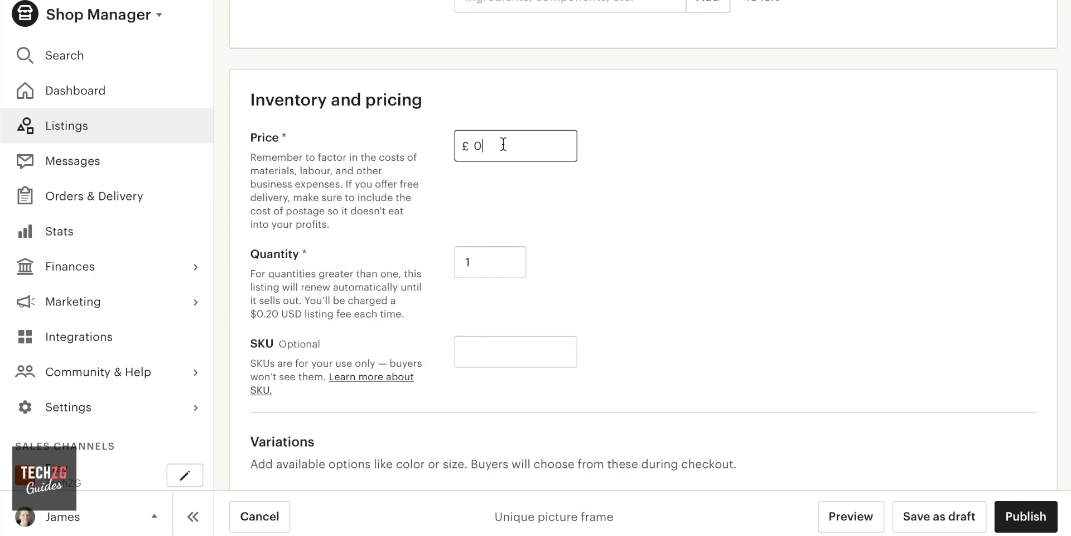
{"action": "key", "text": "BackSpace"}
{"action": "type", "text": "100"}
{"action": "scroll", "coordinate": [642, 251], "scroll_direction": "down", "scroll_amount": 2}
{"action": "left_click", "coordinate": [490, 159]}
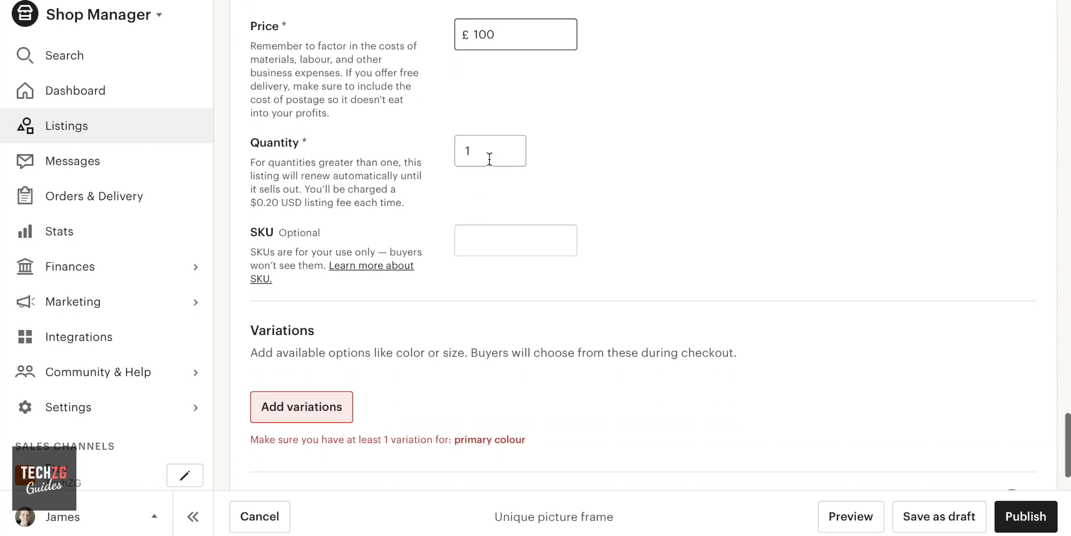
{"action": "type", "text": "00"}
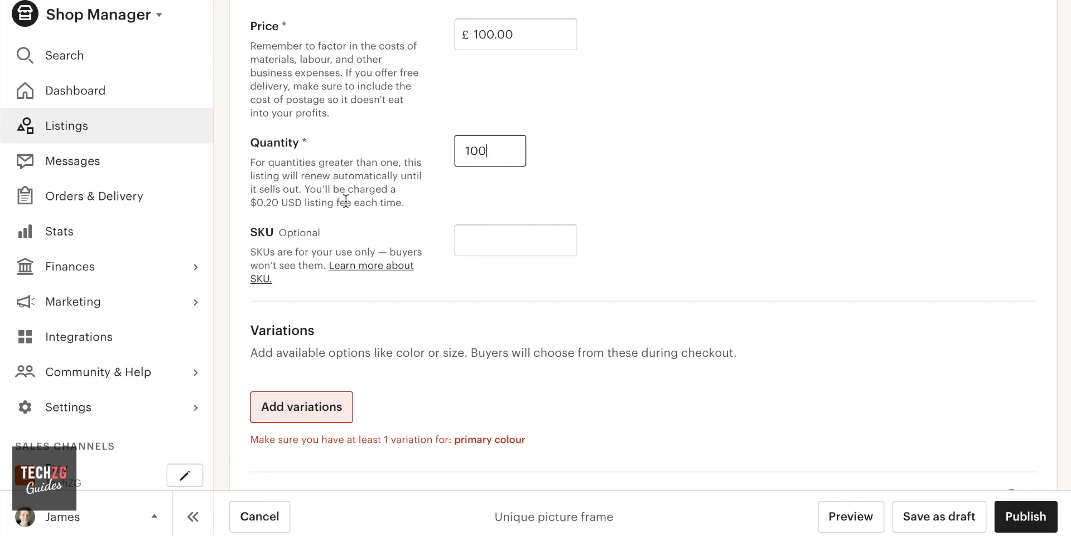
Read the note on renewal fees for quantities above one and look at the optional SKU field
{"action": "left_click_drag", "start_coordinate": [386, 202], "coordinate": [253, 179]}
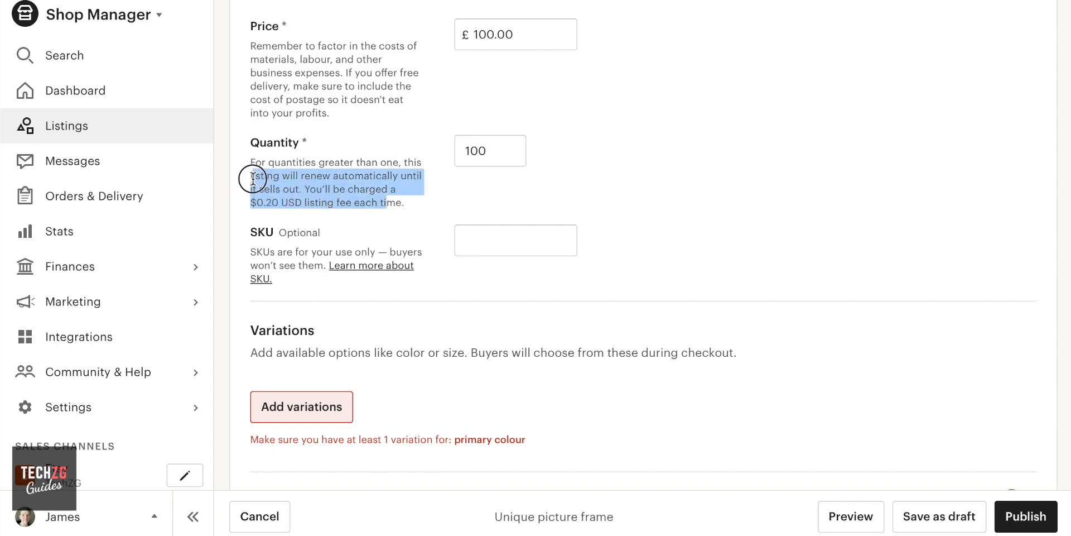
{"action": "left_click", "coordinate": [369, 197]}
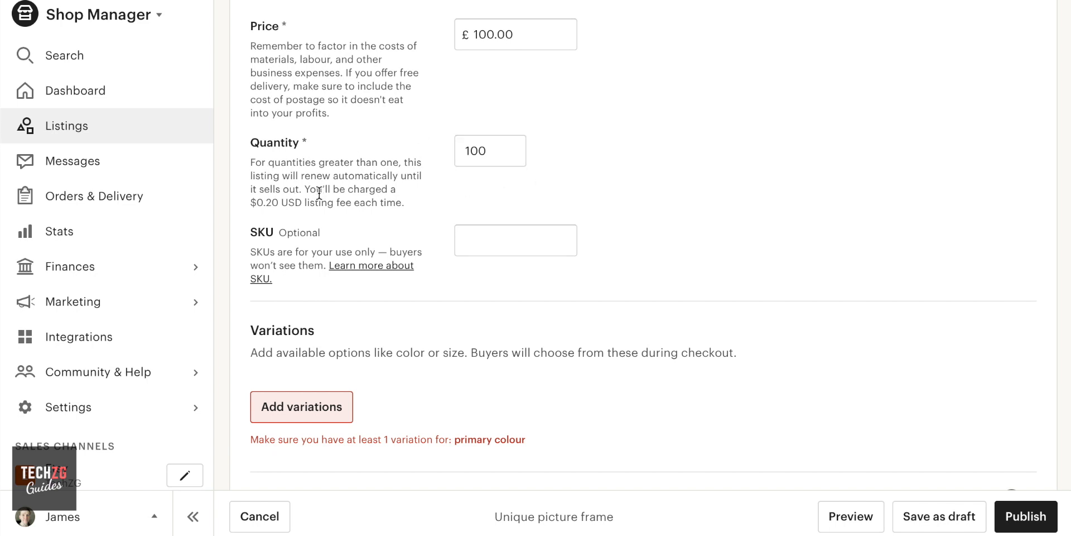
{"action": "left_click_drag", "start_coordinate": [315, 200], "coordinate": [283, 188]}
{"action": "left_click", "coordinate": [405, 177]}
{"action": "scroll", "coordinate": [404, 177], "scroll_direction": "down", "scroll_amount": 1}
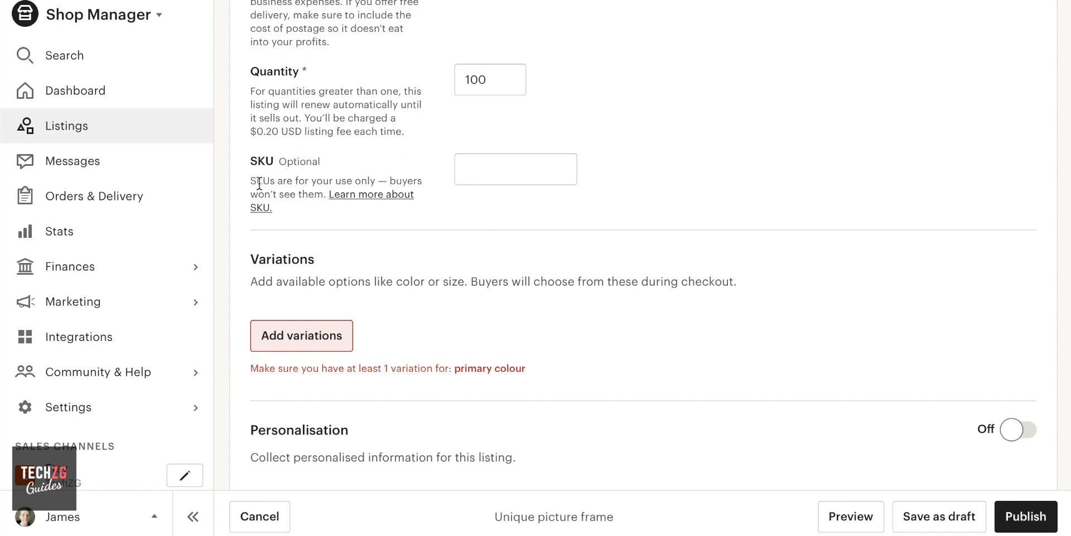
{"action": "left_click", "coordinate": [484, 165]}
Start editing the variations and add Brown, Grey and Rainbow as primary colour options
{"action": "scroll", "coordinate": [446, 179], "scroll_direction": "down", "scroll_amount": 2}
{"action": "scroll", "coordinate": [446, 181], "scroll_direction": "down", "scroll_amount": 1}
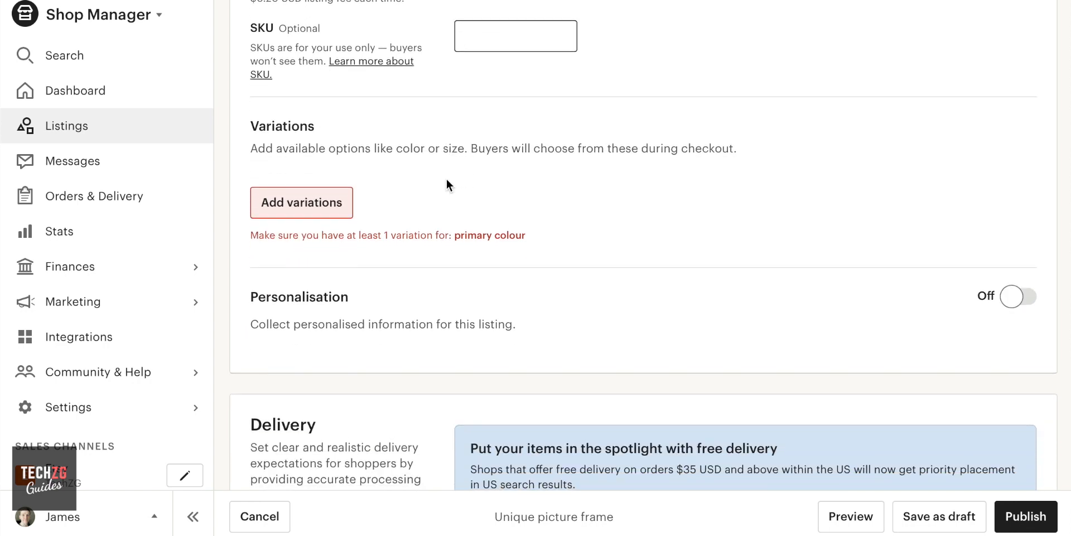
{"action": "left_click", "coordinate": [326, 202]}
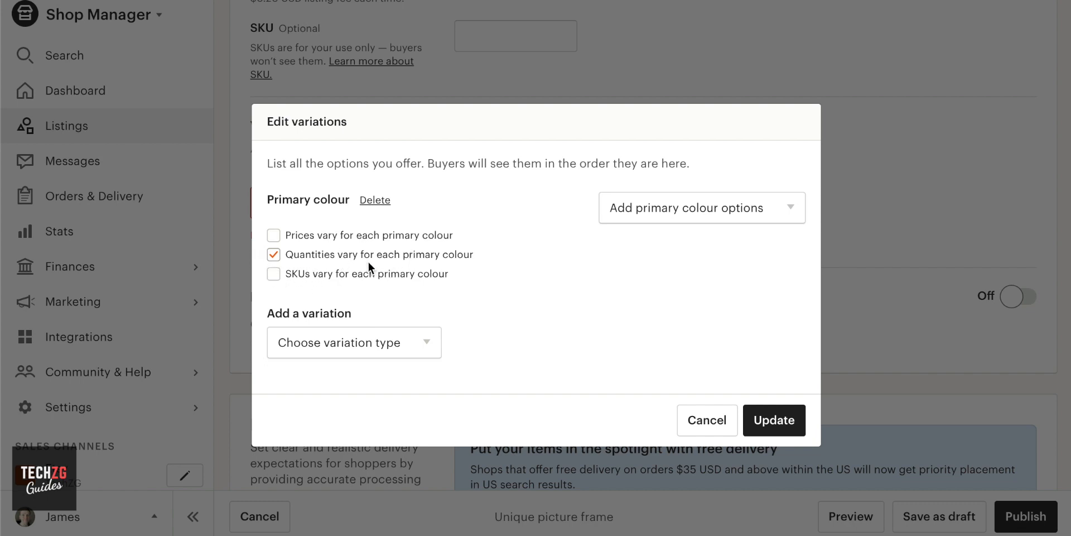
{"action": "left_click", "coordinate": [707, 205]}
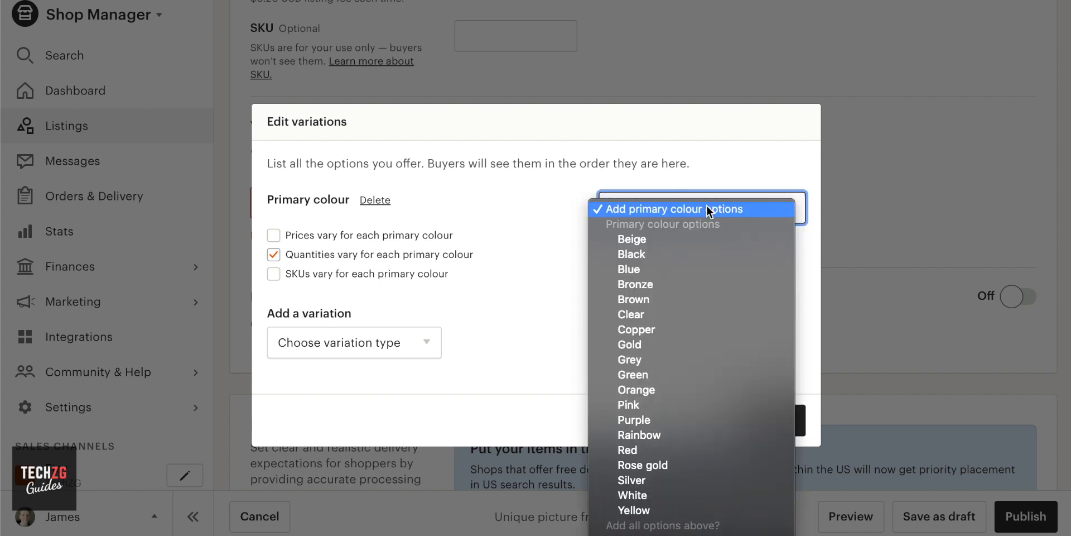
{"action": "left_click", "coordinate": [640, 300]}
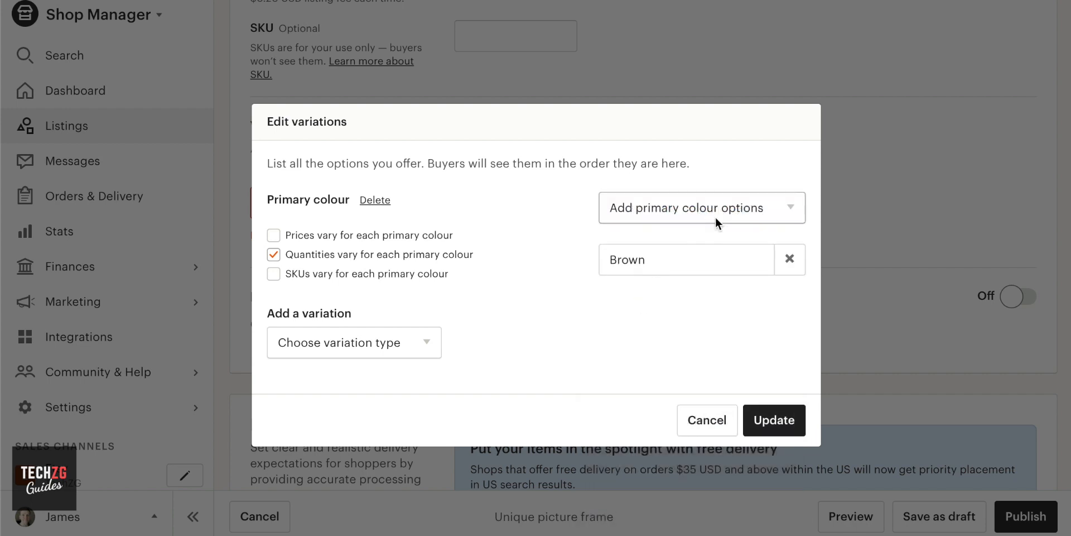
{"action": "left_click", "coordinate": [715, 216]}
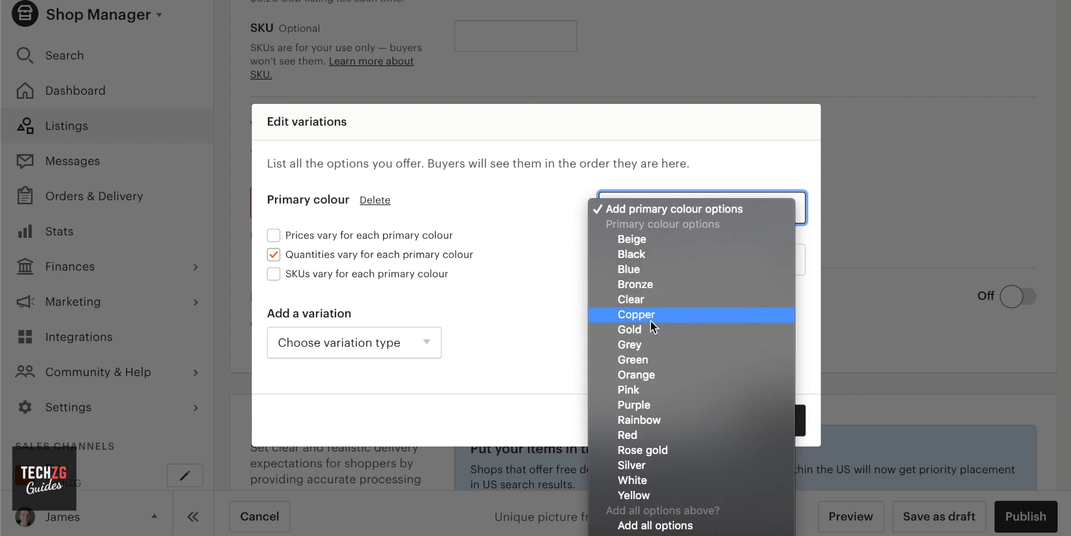
{"action": "left_click", "coordinate": [634, 350]}
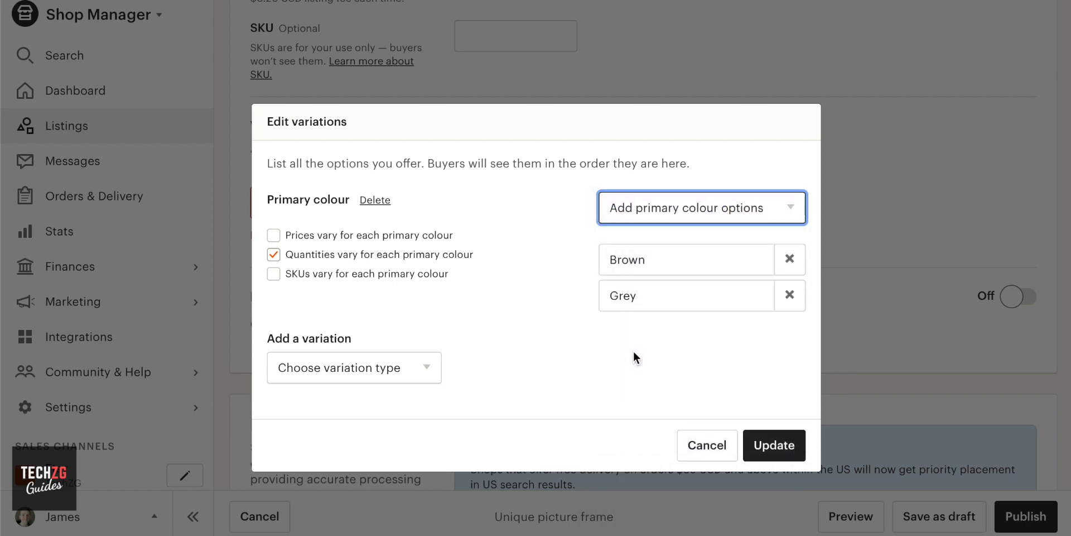
{"action": "left_click", "coordinate": [721, 206]}
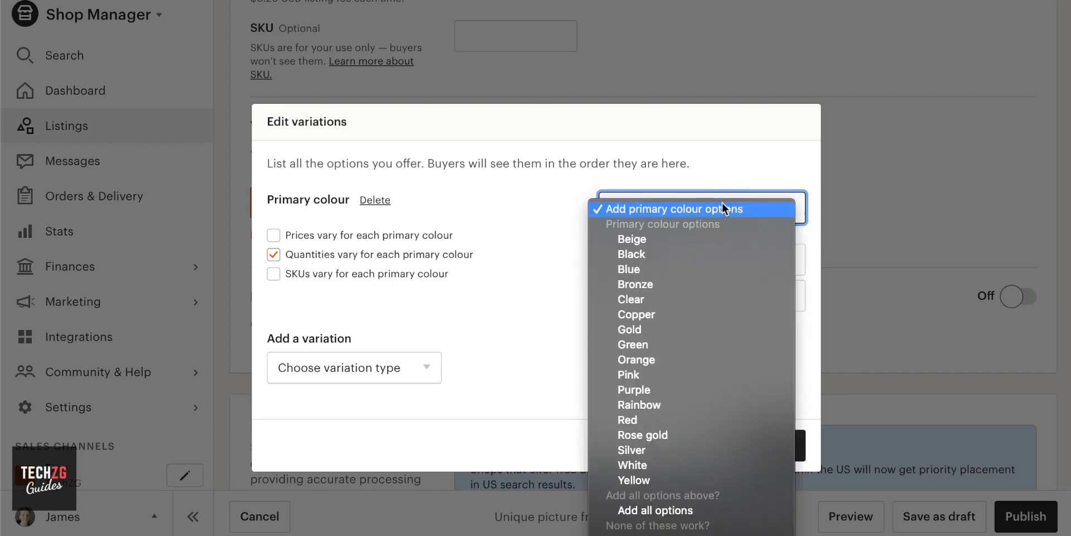
{"action": "left_click", "coordinate": [658, 405]}
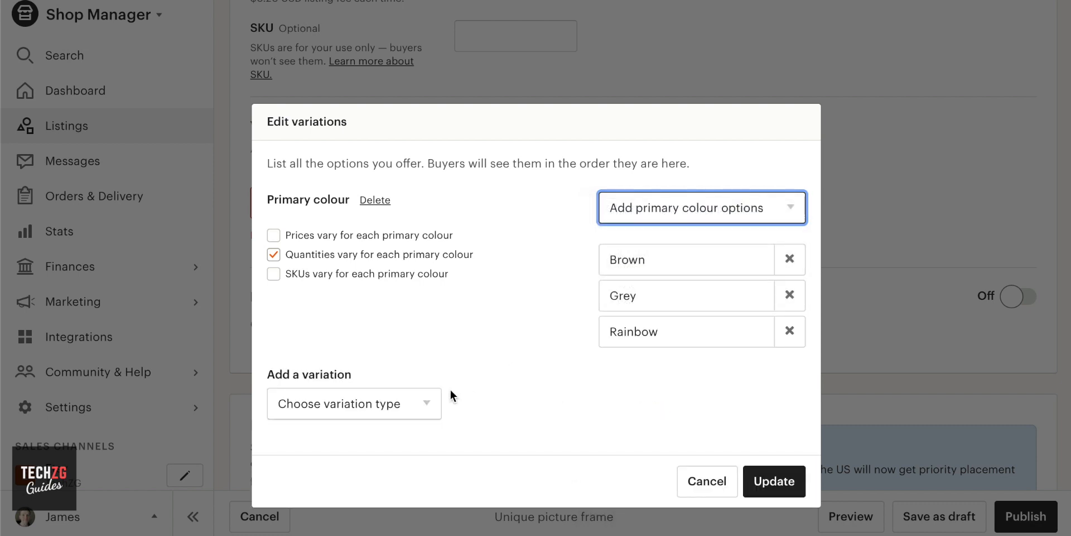
Add an Image size (in.) variation with the options 5 x 7, 8 x 10 and 9 x 12, and apply the variations to the listing
{"action": "left_click", "coordinate": [427, 398]}
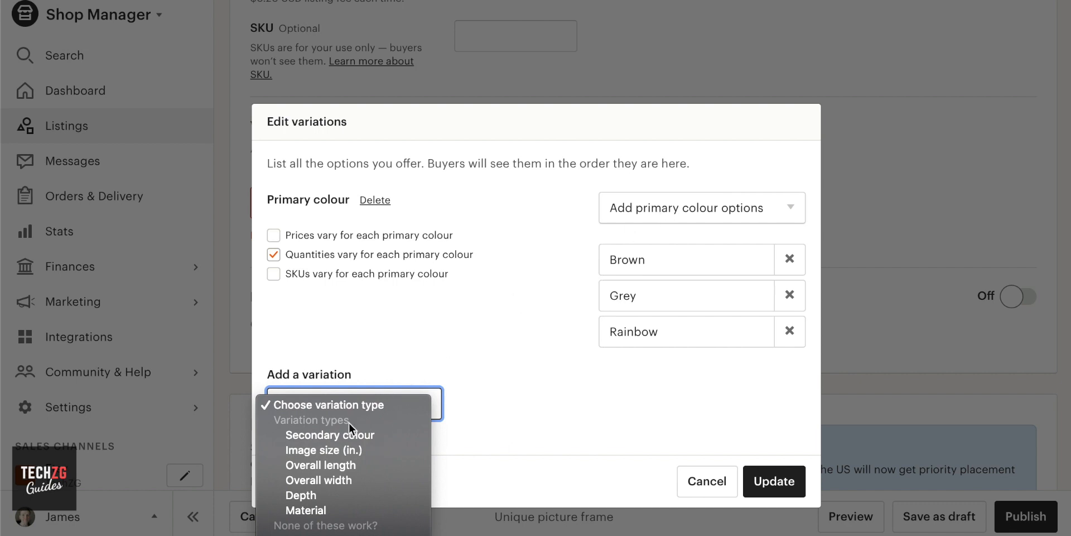
{"action": "left_click", "coordinate": [317, 452]}
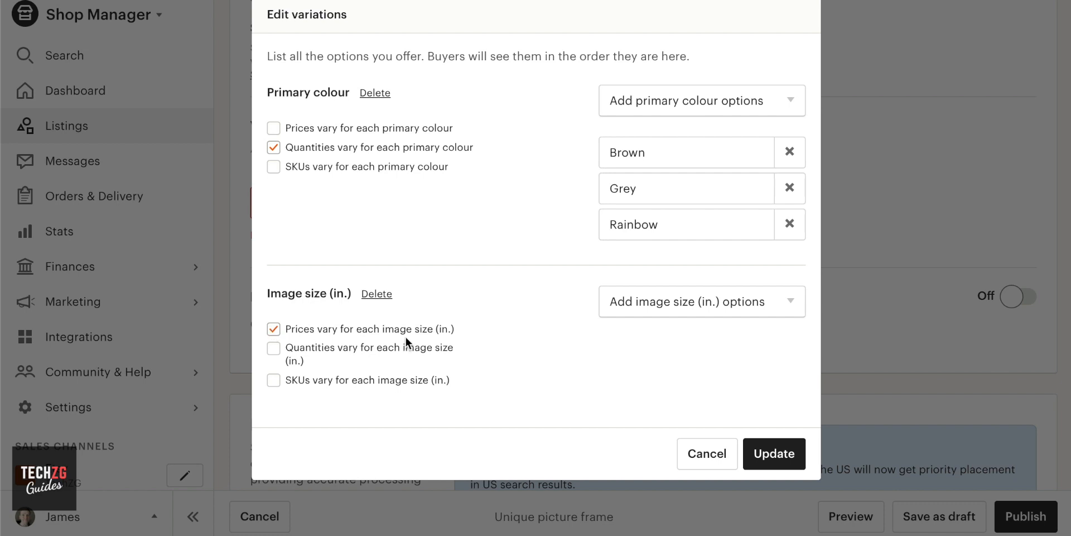
{"action": "scroll", "coordinate": [419, 333], "scroll_direction": "down", "scroll_amount": 1}
{"action": "left_click", "coordinate": [718, 261]}
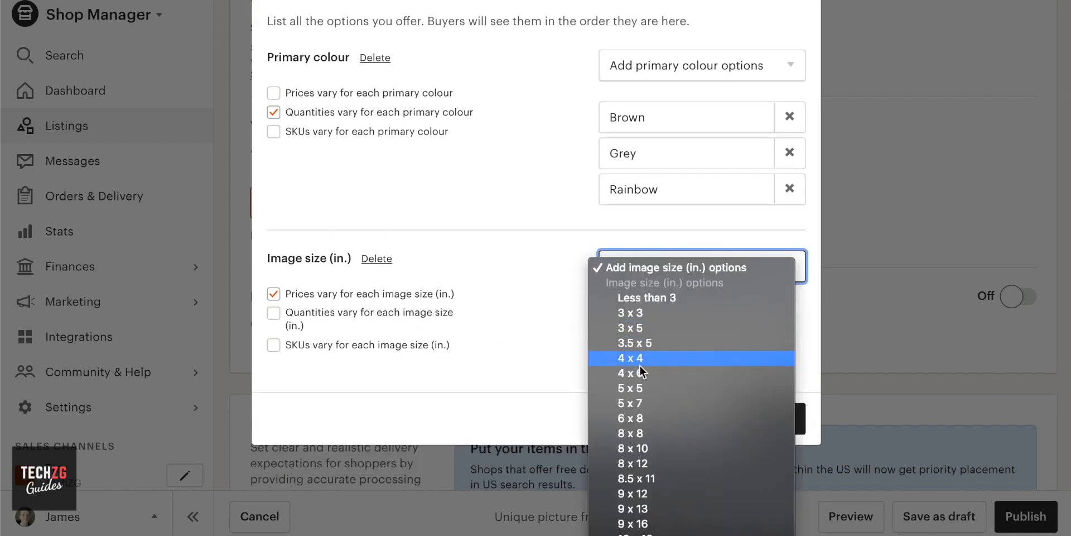
{"action": "left_click", "coordinate": [630, 397]}
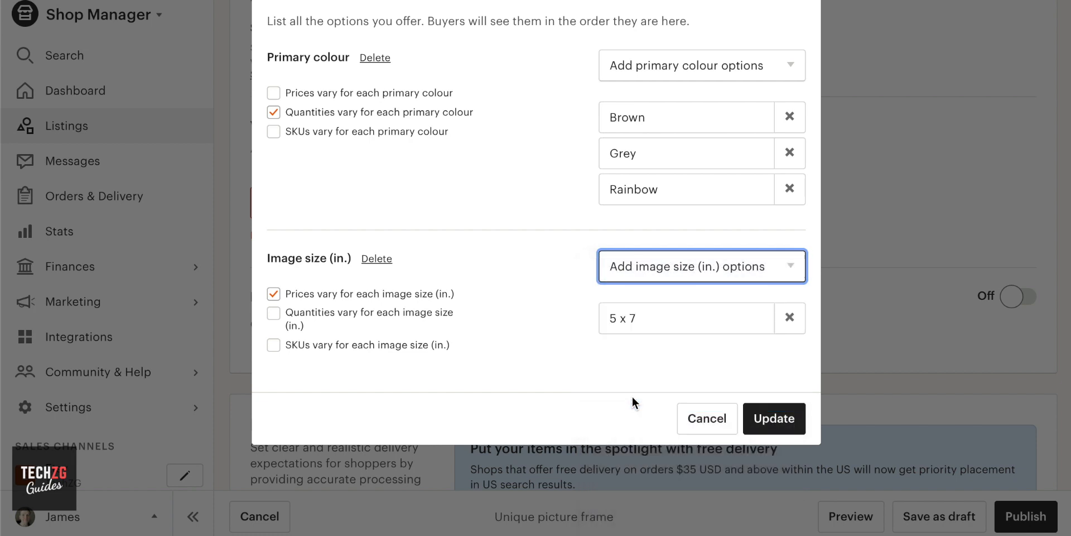
{"action": "left_click", "coordinate": [758, 275]}
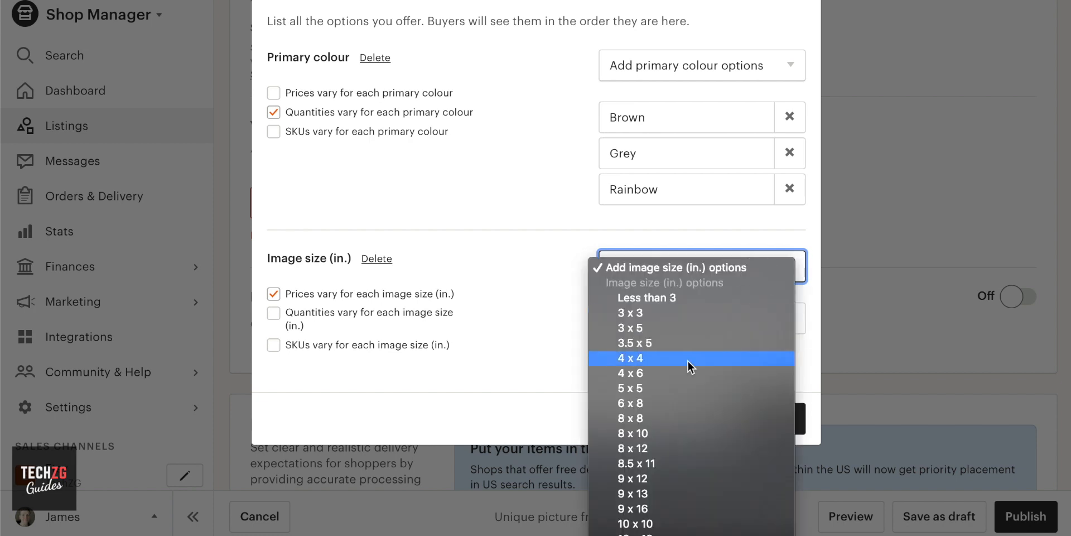
{"action": "left_click", "coordinate": [641, 434]}
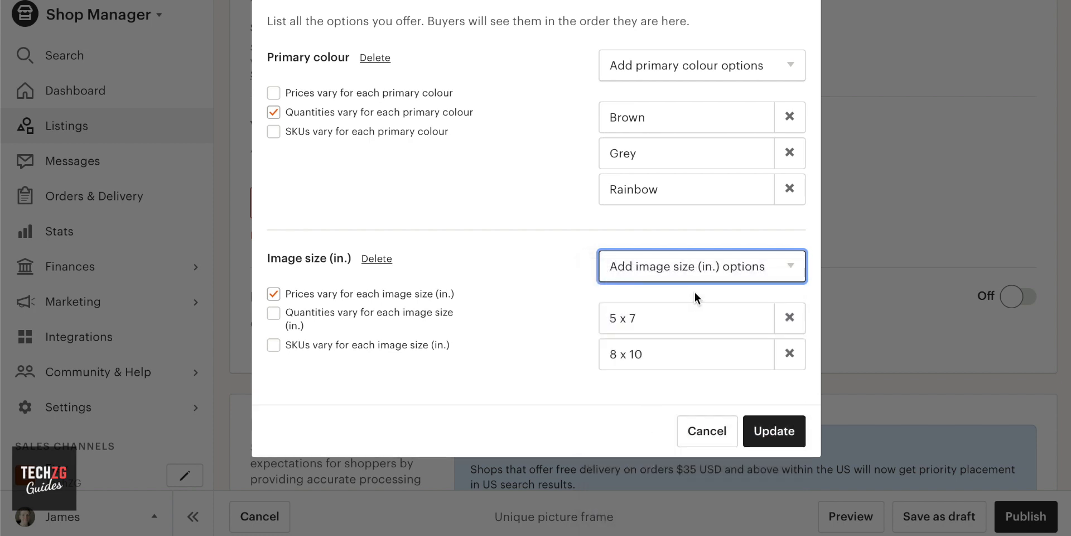
{"action": "left_click", "coordinate": [718, 274]}
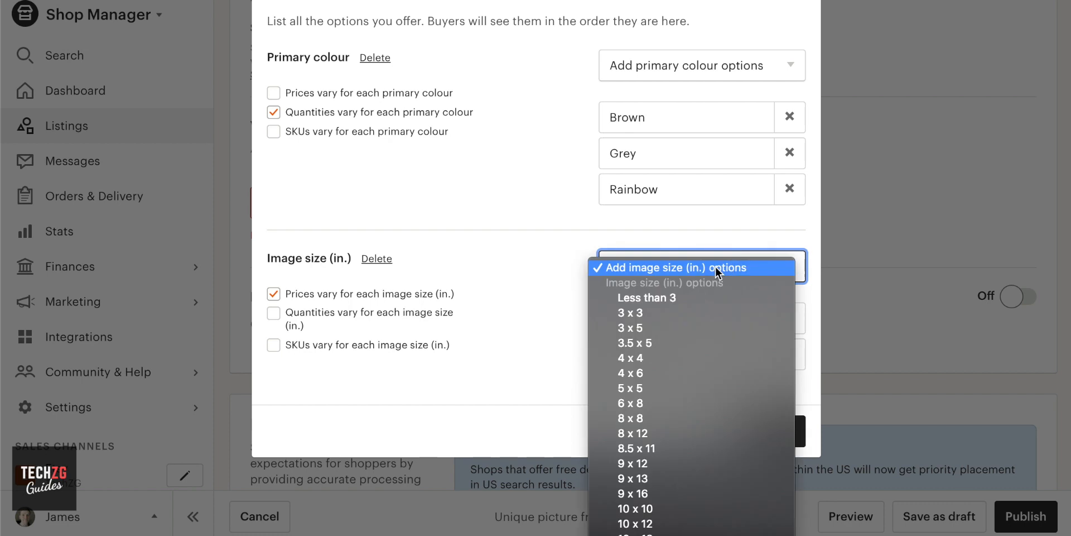
{"action": "left_click", "coordinate": [644, 464]}
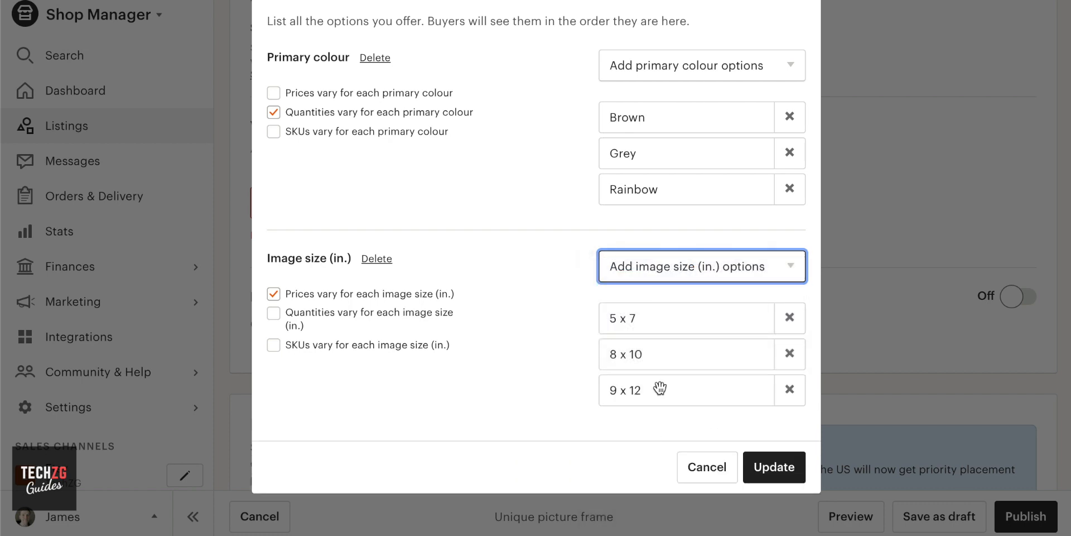
{"action": "left_click", "coordinate": [776, 467]}
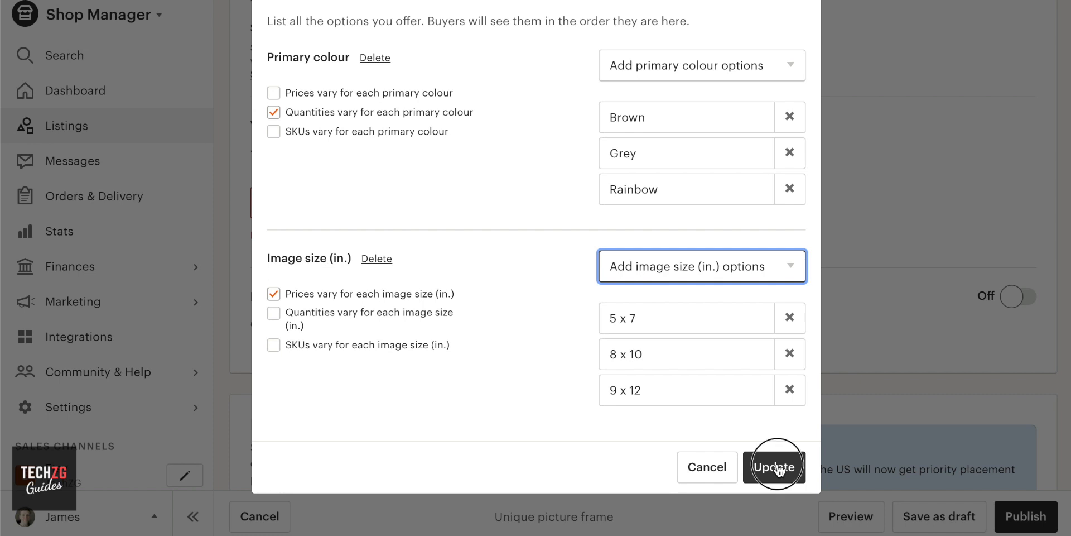
Set the primary colour quantities to 100 for Brown, 50 for Grey and 25 for Rainbow
{"action": "scroll", "coordinate": [555, 209], "scroll_direction": "down", "scroll_amount": 5}
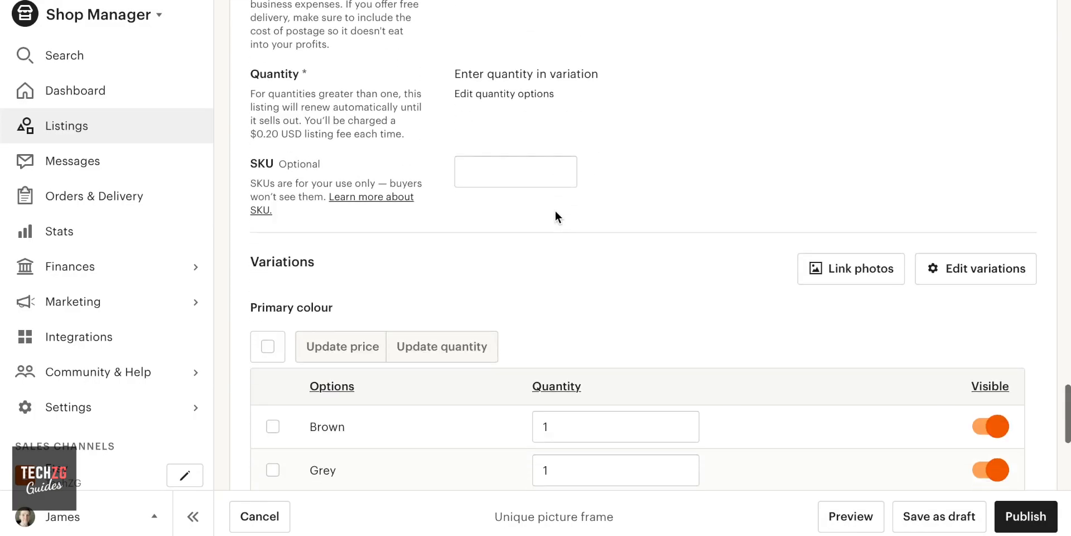
{"action": "scroll", "coordinate": [554, 209], "scroll_direction": "down", "scroll_amount": 1}
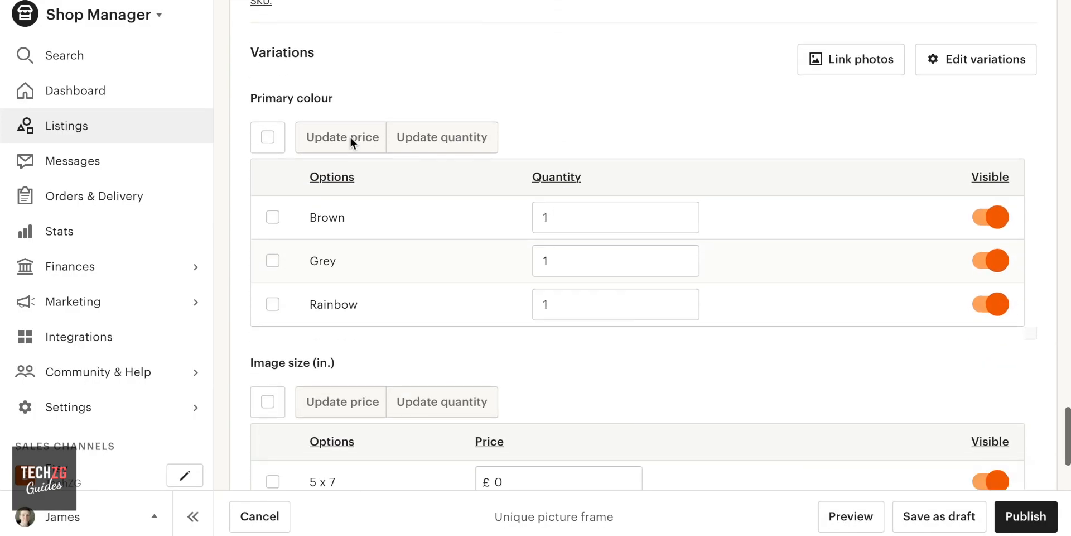
{"action": "left_click", "coordinate": [585, 215]}
{"action": "type", "text": "00"}
{"action": "left_click", "coordinate": [595, 253]}
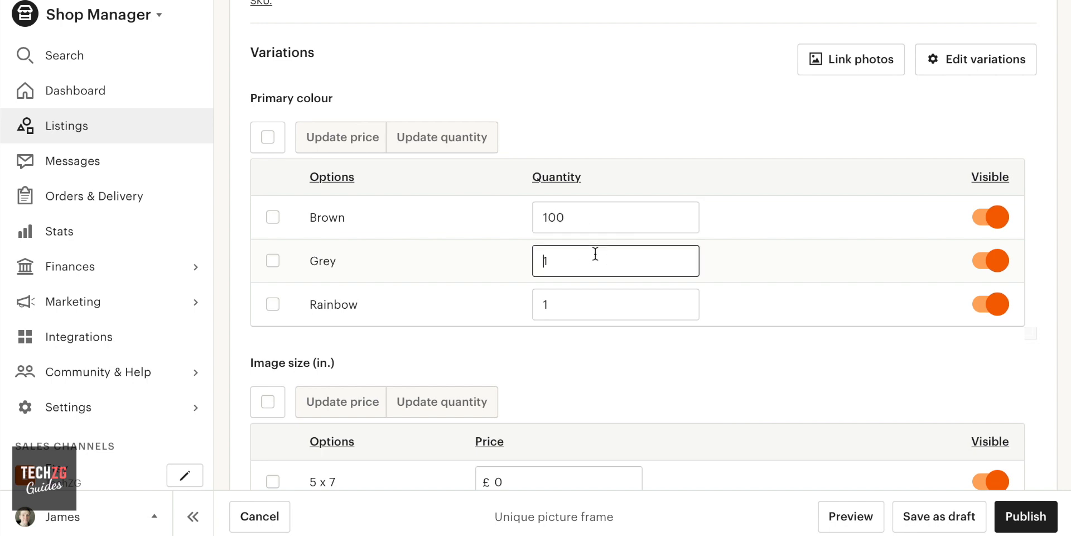
{"action": "key", "text": "BackSpace"}
{"action": "type", "text": "50"}
{"action": "scroll", "coordinate": [608, 288], "scroll_direction": "down", "scroll_amount": 1}
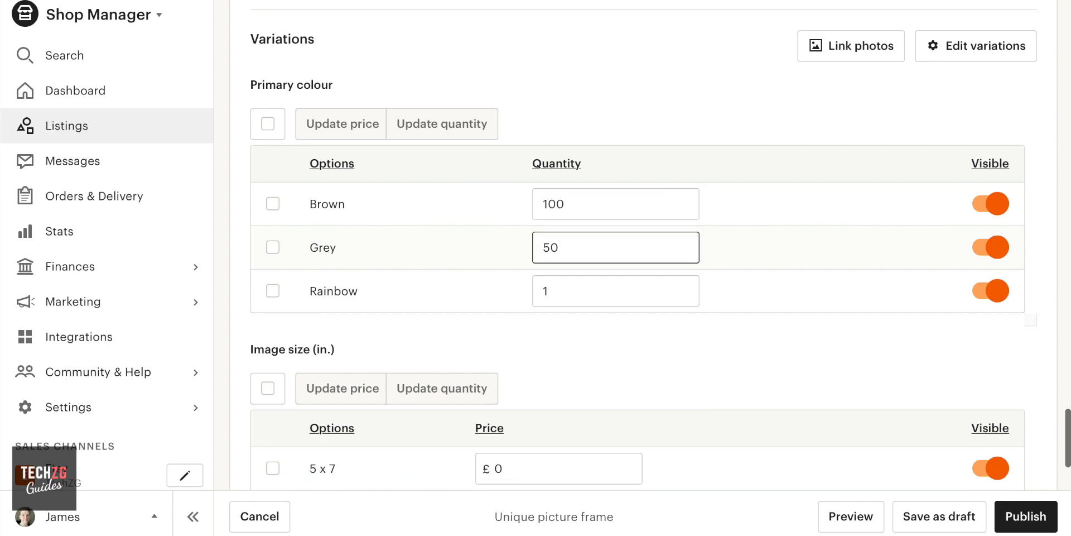
{"action": "left_click", "coordinate": [608, 287]}
{"action": "key", "text": "BackSpace"}
{"action": "type", "text": "25"}
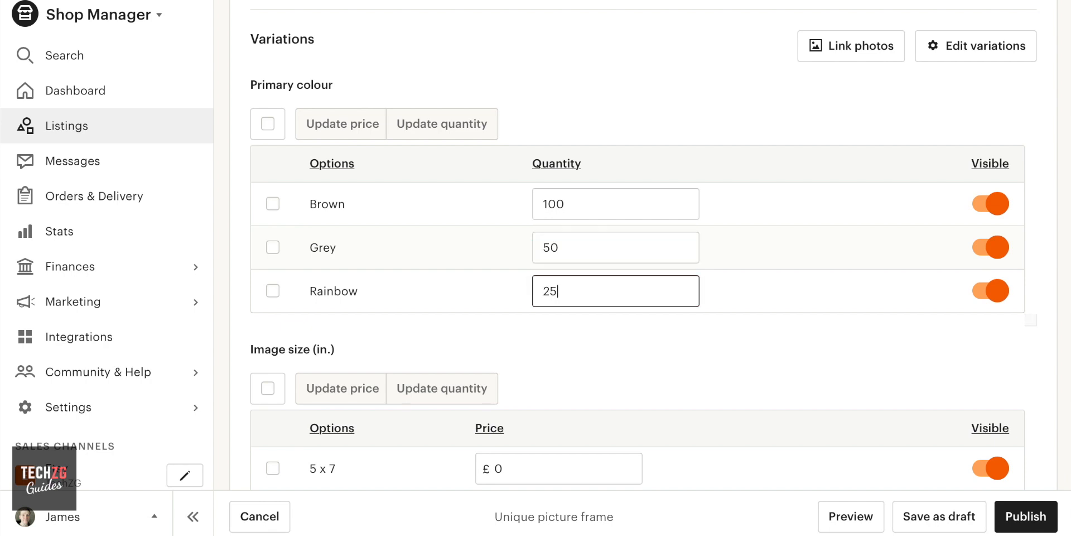
Set the image size prices to £100 for 5 x 7, £110 for 8 x 10 and £120 for 9 x 12
{"action": "scroll", "coordinate": [567, 199], "scroll_direction": "down", "scroll_amount": 4}
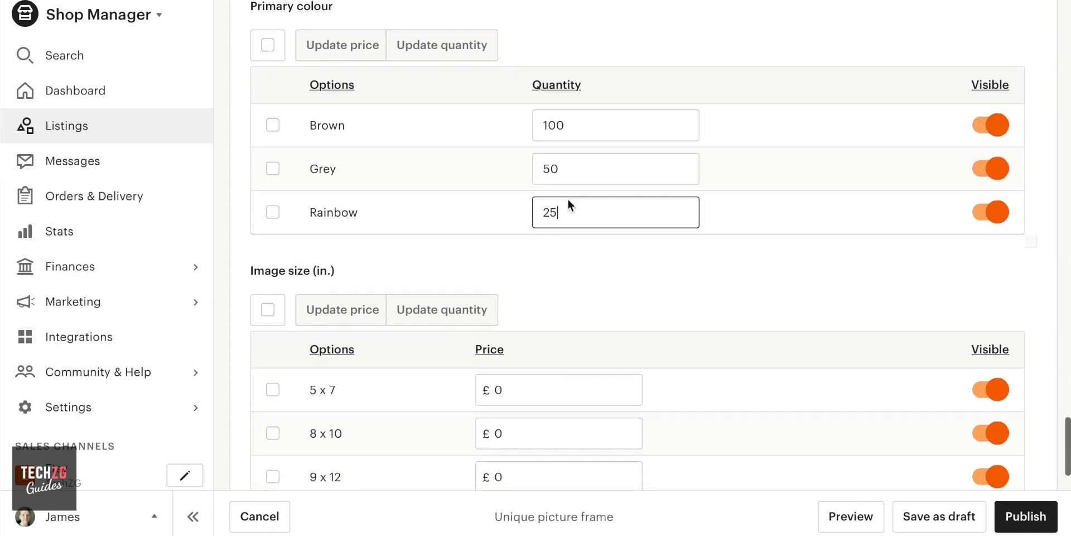
{"action": "left_click", "coordinate": [556, 270]}
{"action": "key", "text": "BackSpace"}
{"action": "type", "text": "100"}
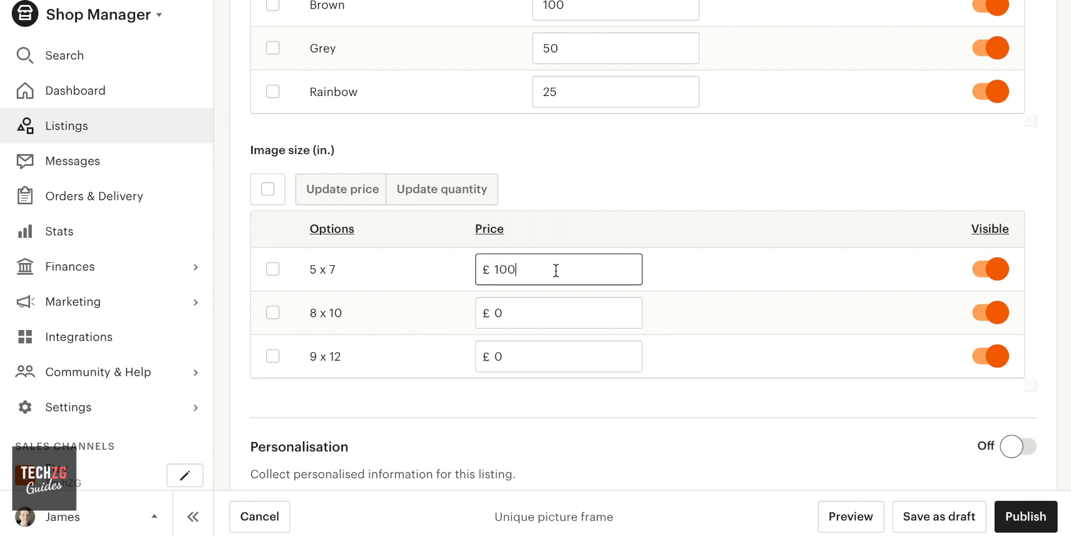
{"action": "left_click", "coordinate": [569, 305]}
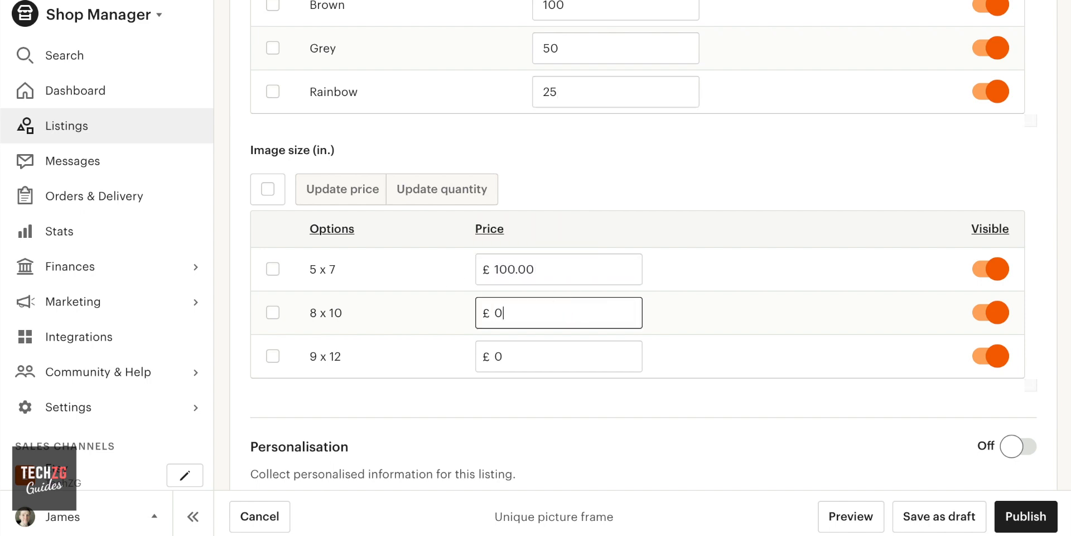
{"action": "key", "text": "BackSpace"}
{"action": "type", "text": "110"}
{"action": "left_click", "coordinate": [573, 355]}
{"action": "key", "text": "BackSpace"}
{"action": "type", "text": "120"}
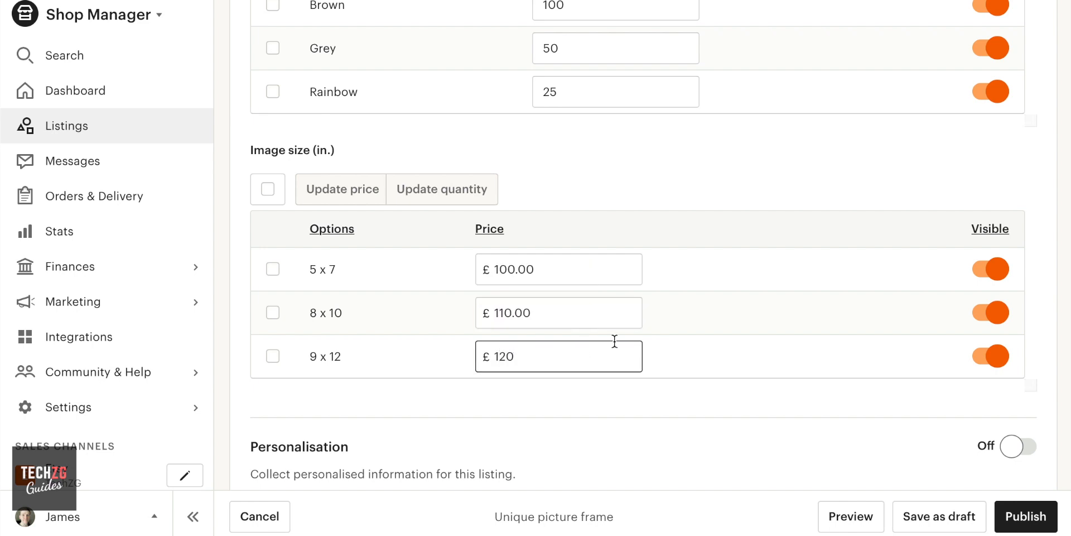
Start linking photos to the variations, with Primary colour as the variation type
{"action": "scroll", "coordinate": [614, 341], "scroll_direction": "up", "scroll_amount": 1}
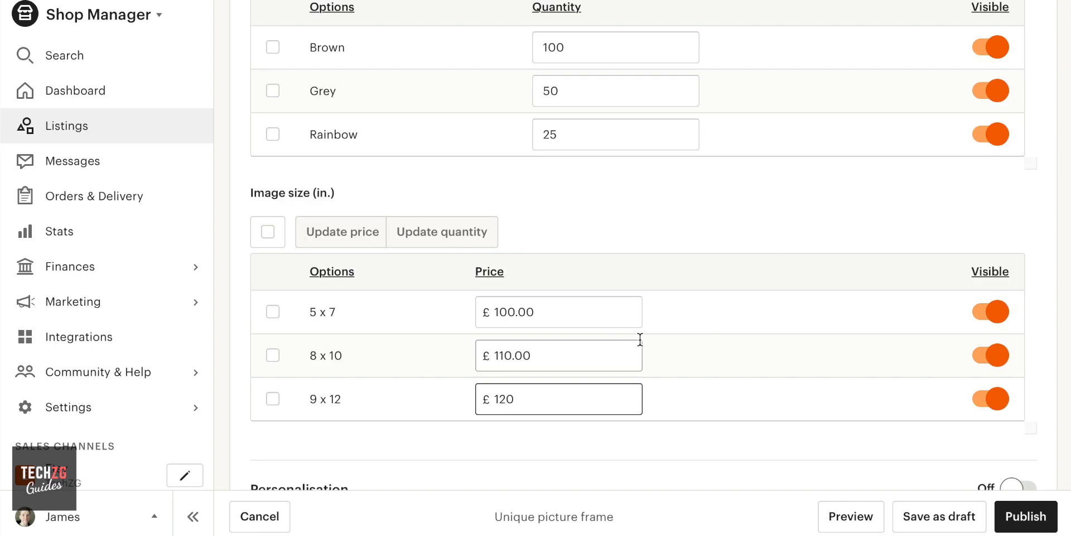
{"action": "scroll", "coordinate": [640, 339], "scroll_direction": "up", "scroll_amount": 5}
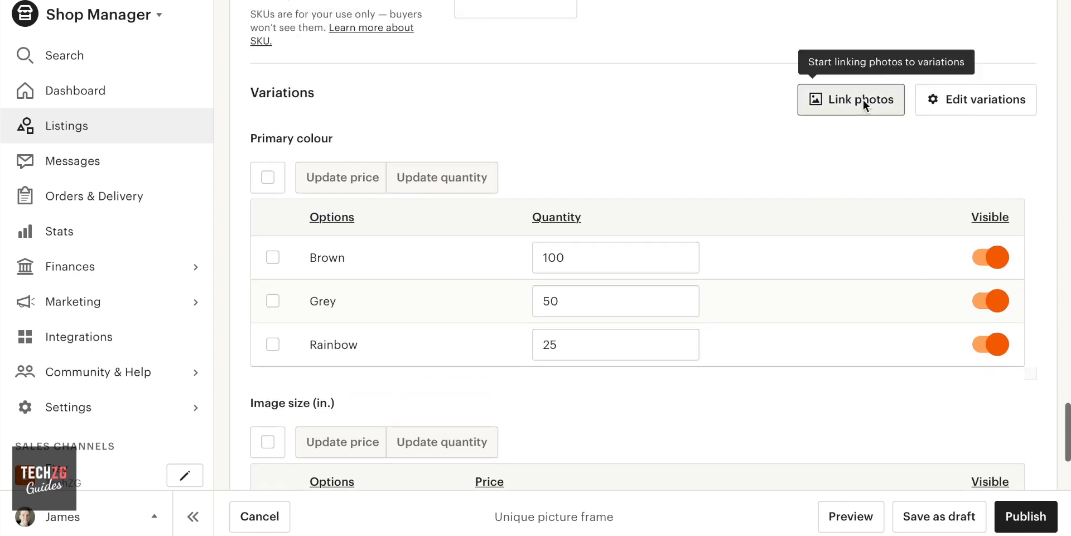
{"action": "left_click", "coordinate": [863, 104]}
{"action": "left_click", "coordinate": [487, 304]}
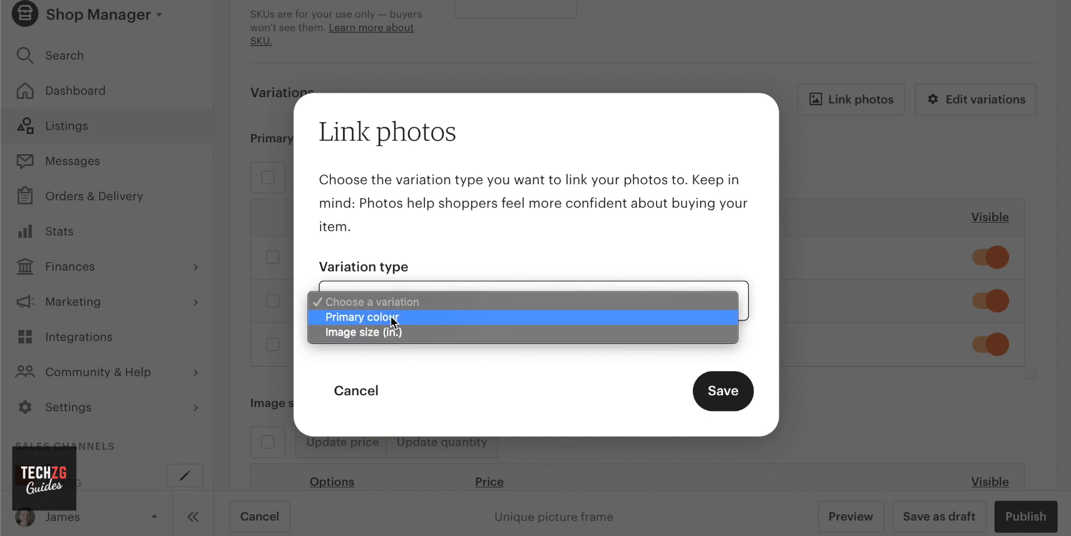
{"action": "left_click", "coordinate": [361, 317]}
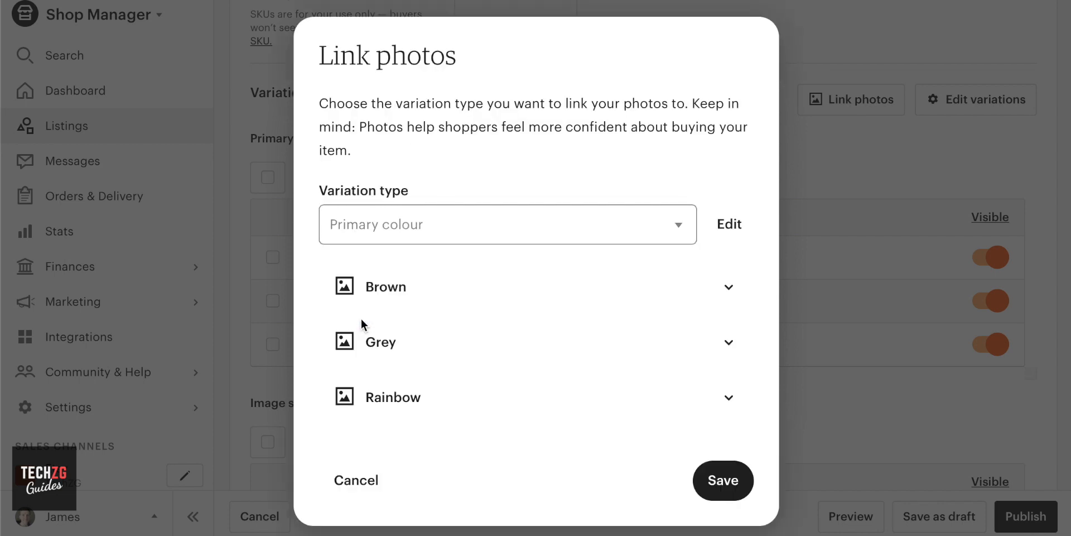
View the photo choices for Brown and Grey, and link the chalkboard frame photo to the Rainbow option
{"action": "left_click", "coordinate": [728, 288]}
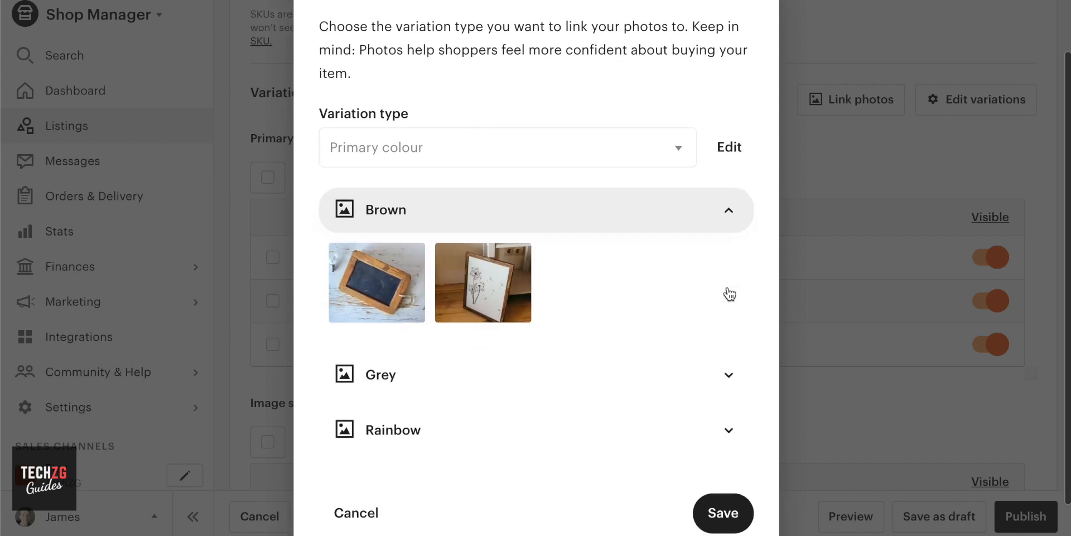
{"action": "left_click", "coordinate": [729, 375]}
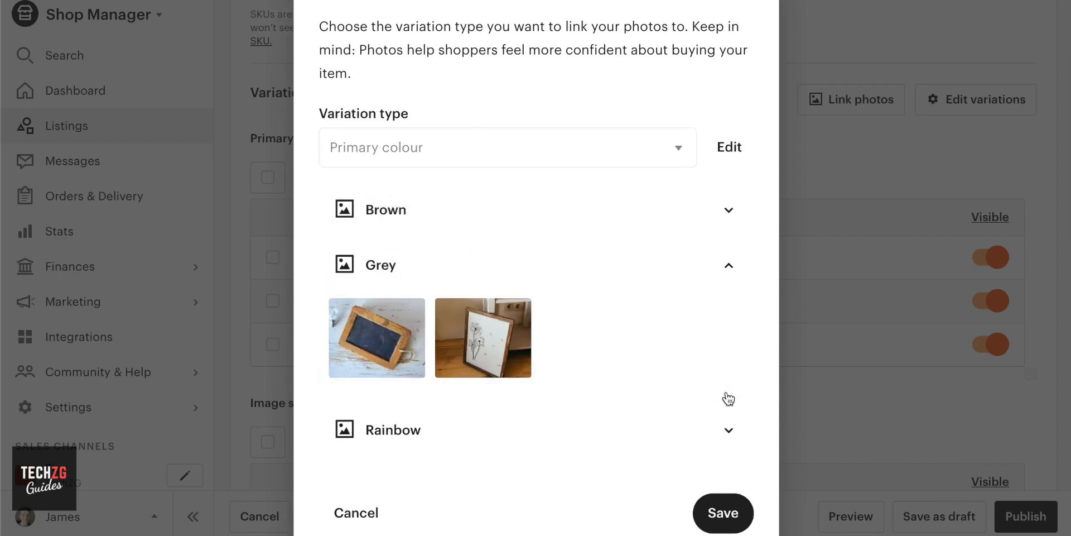
{"action": "left_click", "coordinate": [729, 430]}
{"action": "left_click", "coordinate": [481, 401]}
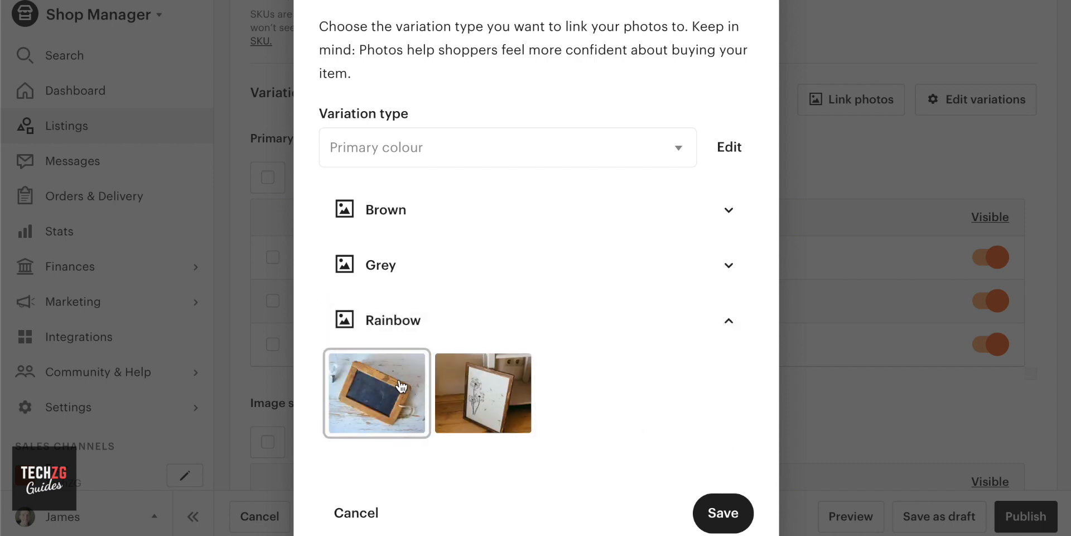
{"action": "left_click", "coordinate": [400, 382]}
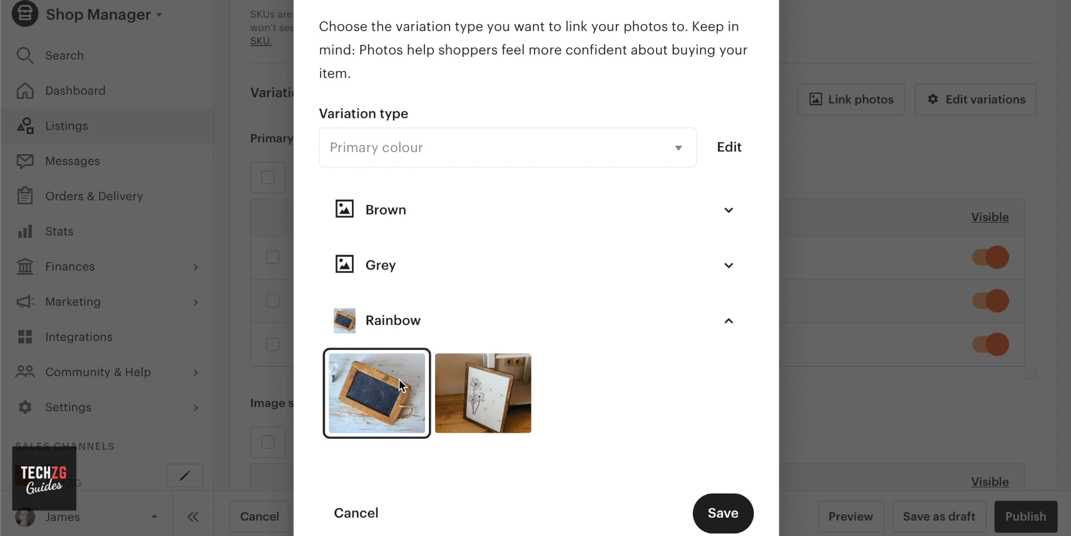
Link the photo of the frame with the flower print to the Grey option and save the photo links
{"action": "left_click", "coordinate": [464, 342]}
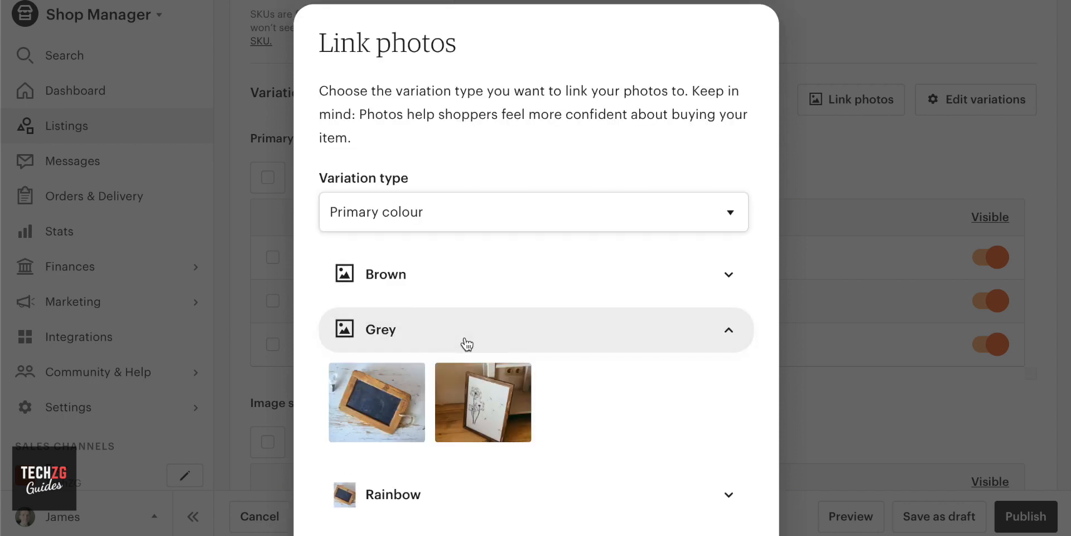
{"action": "left_click", "coordinate": [479, 389]}
{"action": "left_click", "coordinate": [731, 333]}
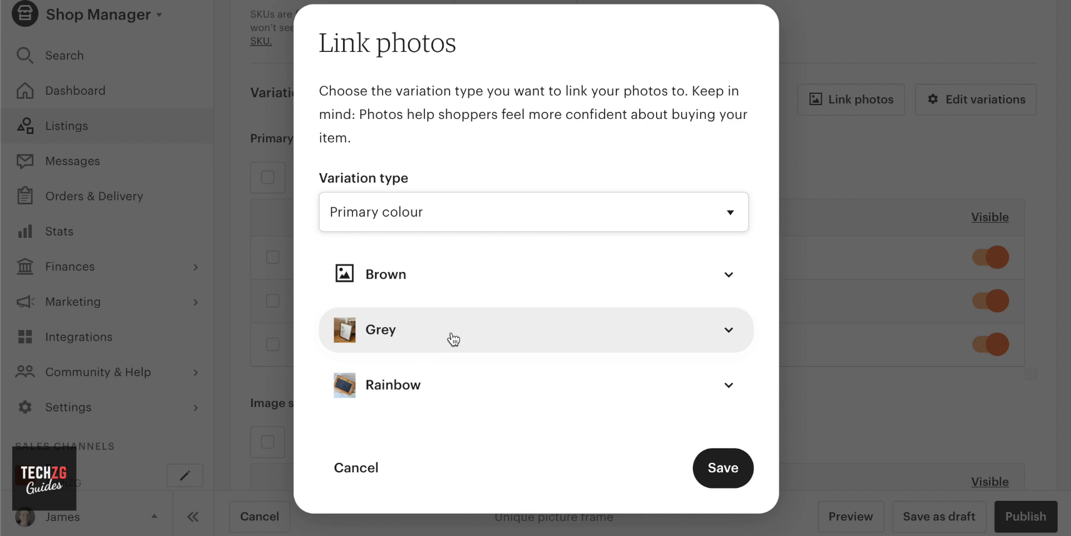
{"action": "left_click", "coordinate": [481, 284]}
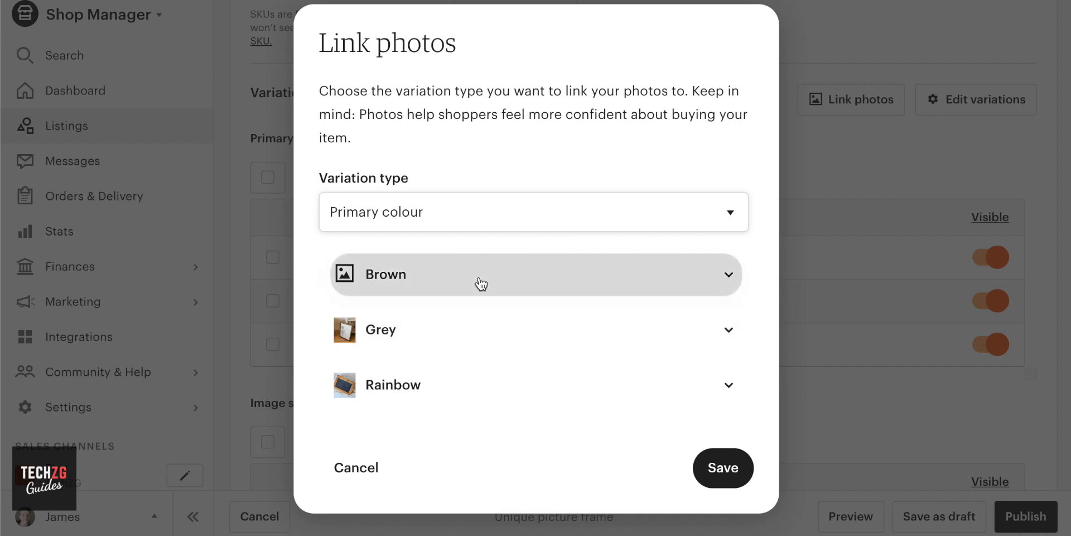
{"action": "left_click", "coordinate": [630, 273]}
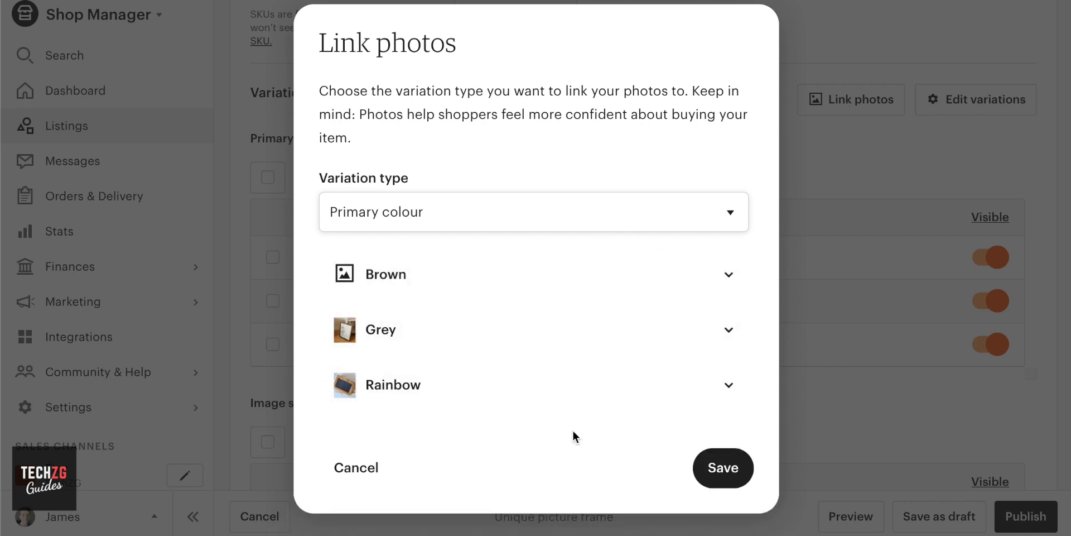
{"action": "left_click", "coordinate": [720, 470]}
Review the colour and image size variation tables and turn on personalisation for the listing
{"action": "scroll", "coordinate": [677, 326], "scroll_direction": "down", "scroll_amount": 5}
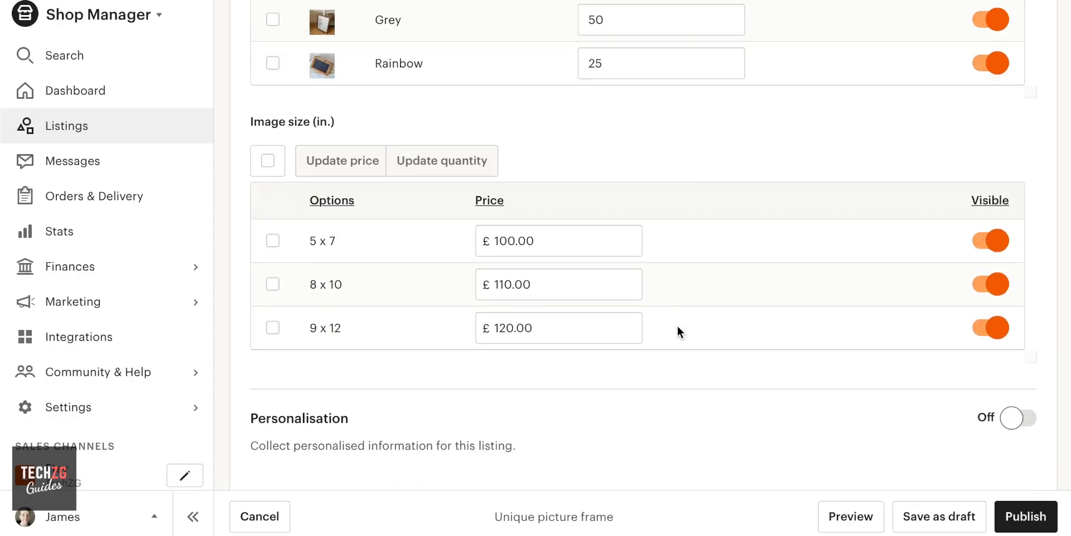
{"action": "scroll", "coordinate": [678, 326], "scroll_direction": "up", "scroll_amount": 3}
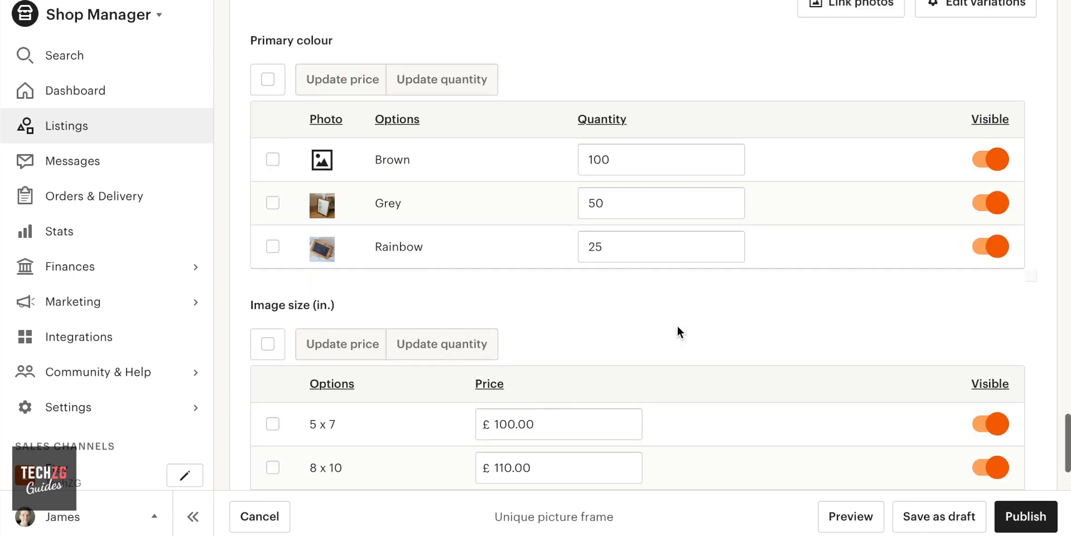
{"action": "scroll", "coordinate": [523, 226], "scroll_direction": "down", "scroll_amount": 3}
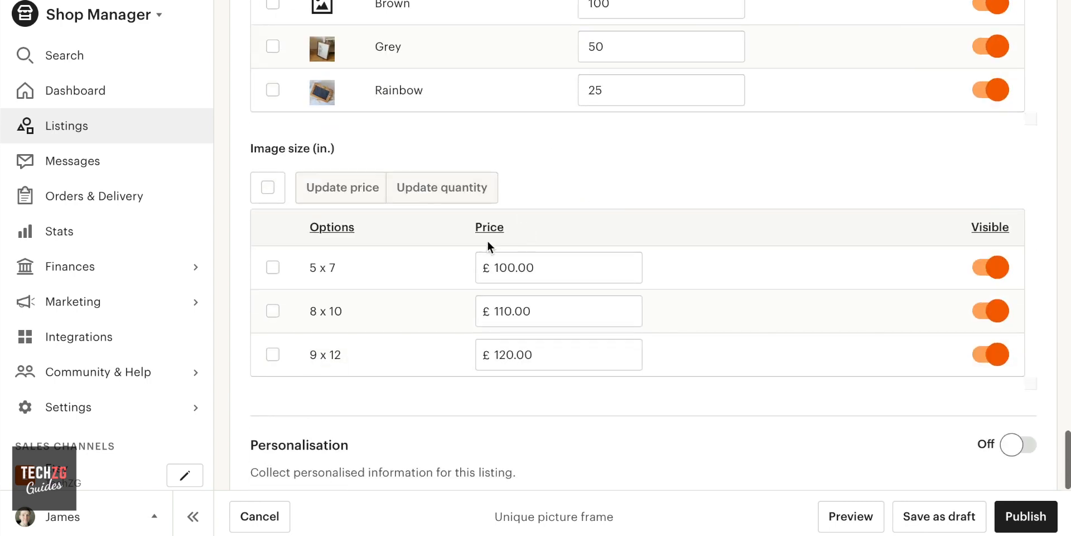
{"action": "scroll", "coordinate": [422, 285], "scroll_direction": "down", "scroll_amount": 1}
{"action": "scroll", "coordinate": [423, 285], "scroll_direction": "down", "scroll_amount": 2}
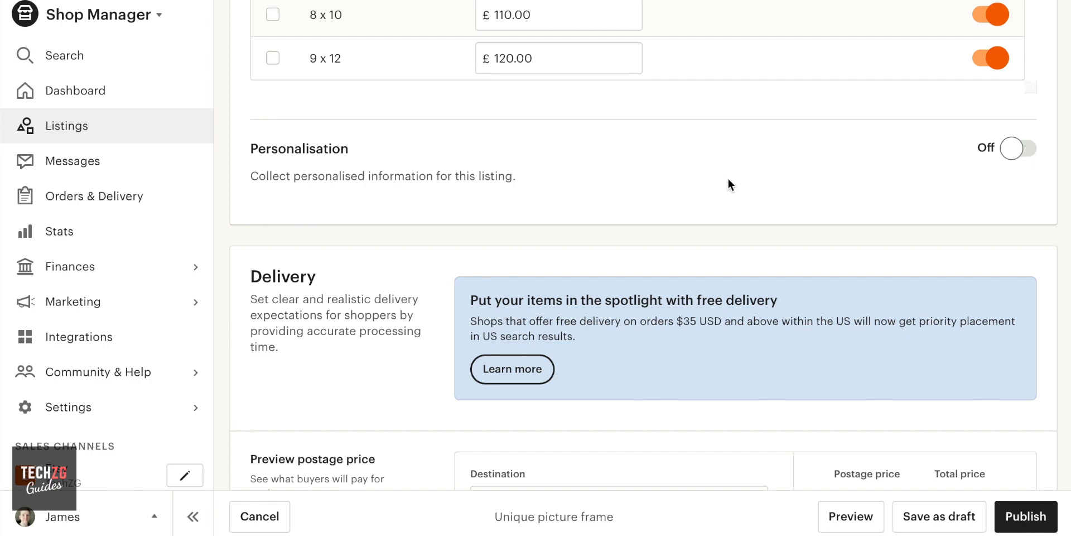
{"action": "left_click", "coordinate": [1028, 159]}
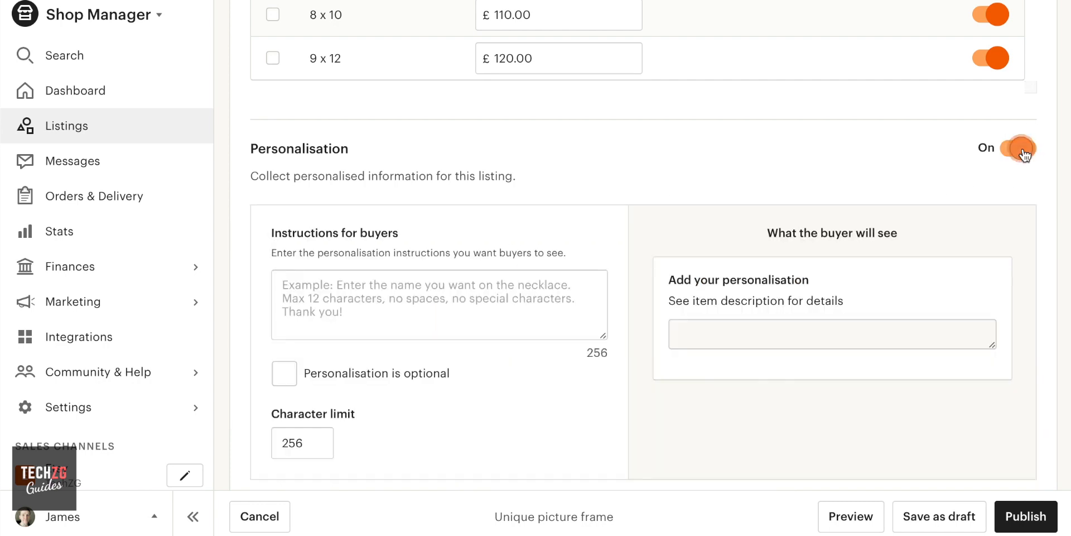
Enter the personalisation instructions "tell me what you want me to write as a nice letter to your loved one" and try the optional setting
{"action": "scroll", "coordinate": [626, 234], "scroll_direction": "down", "scroll_amount": 2}
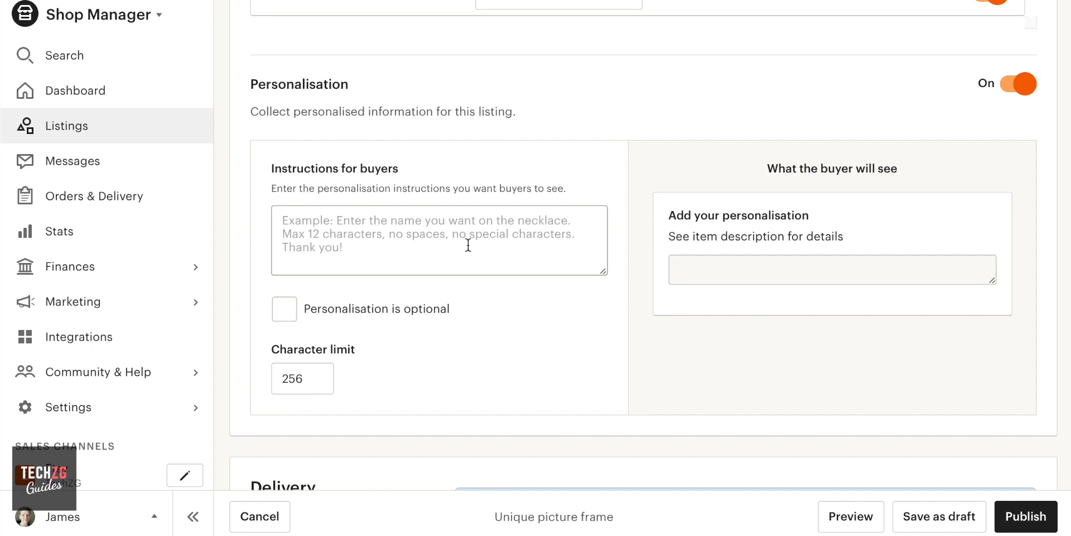
{"action": "left_click", "coordinate": [363, 249]}
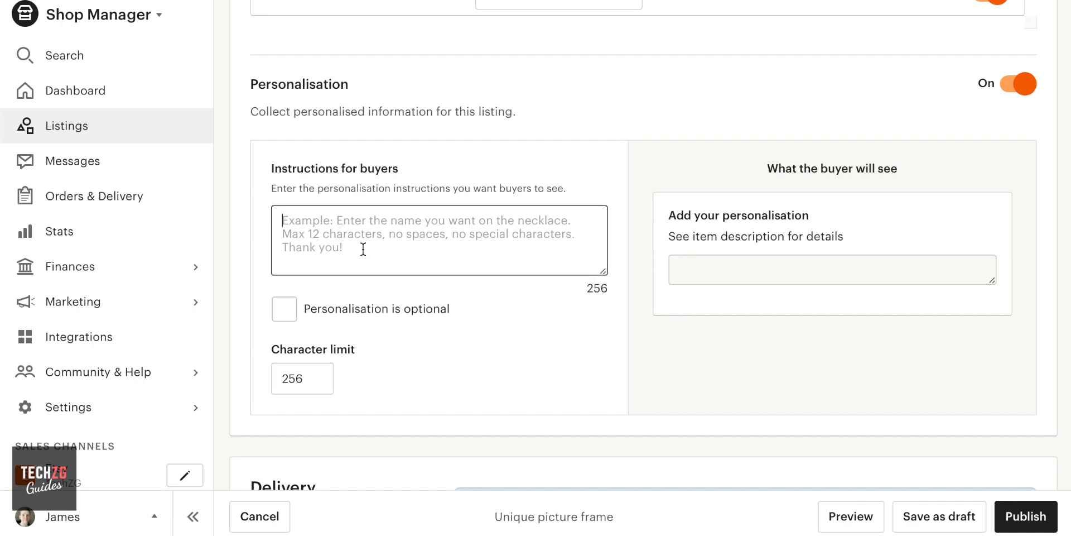
{"action": "type", "text": "tell me what you want me to write as a nice letter to your loved one"}
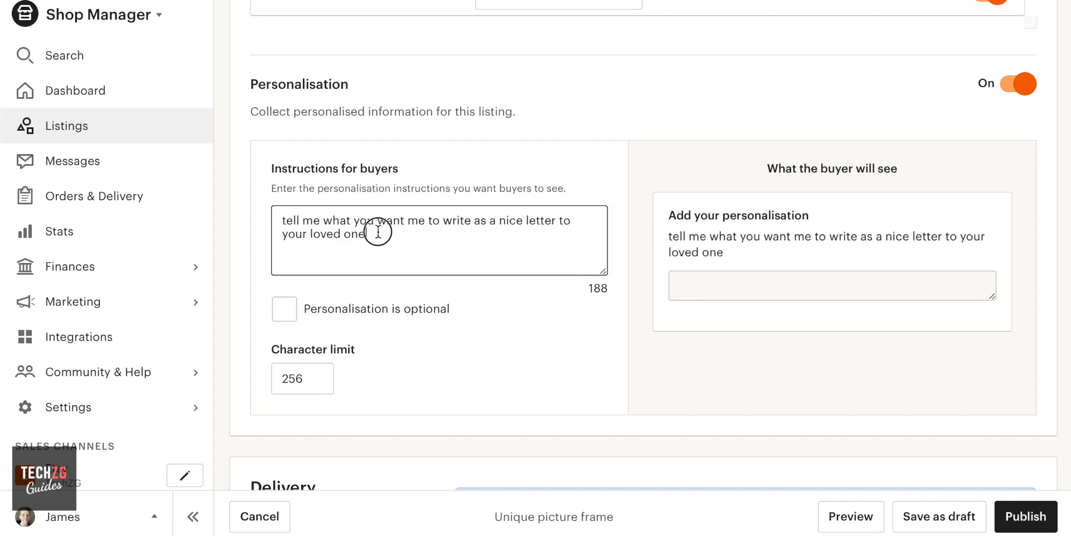
{"action": "left_click_drag", "start_coordinate": [375, 232], "coordinate": [314, 221]}
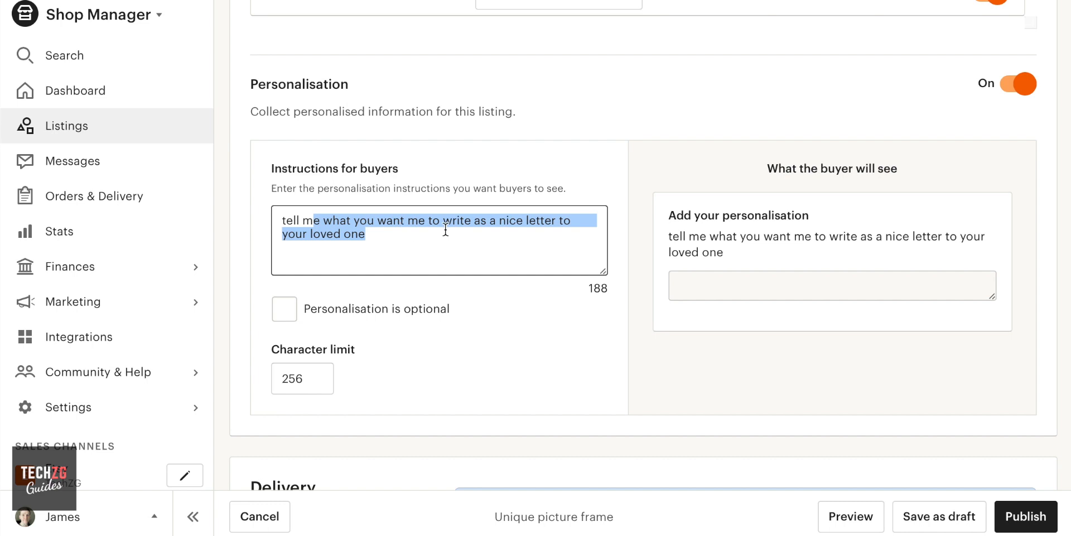
{"action": "scroll", "coordinate": [446, 229], "scroll_direction": "down", "scroll_amount": 1}
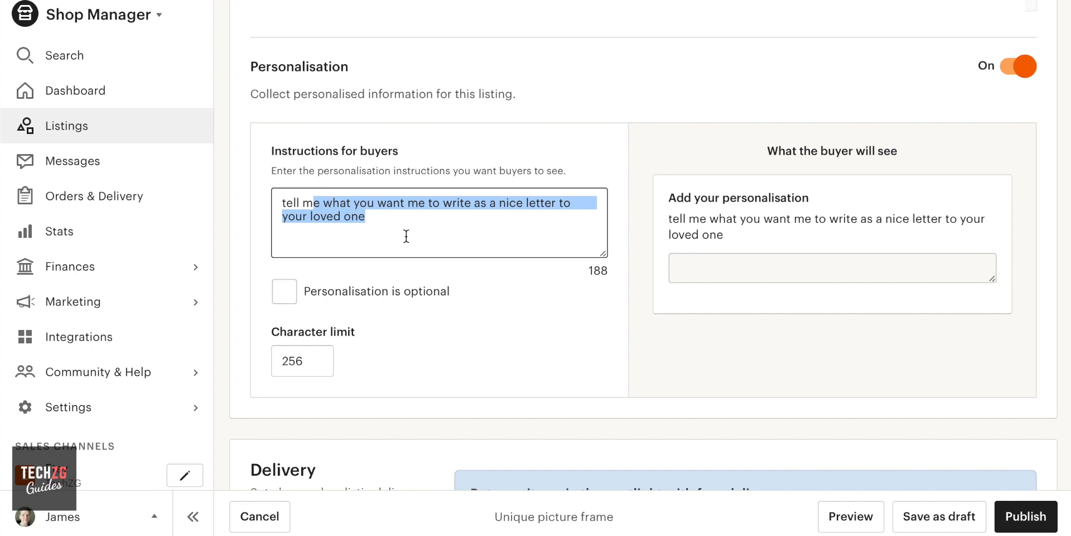
{"action": "left_click", "coordinate": [286, 296]}
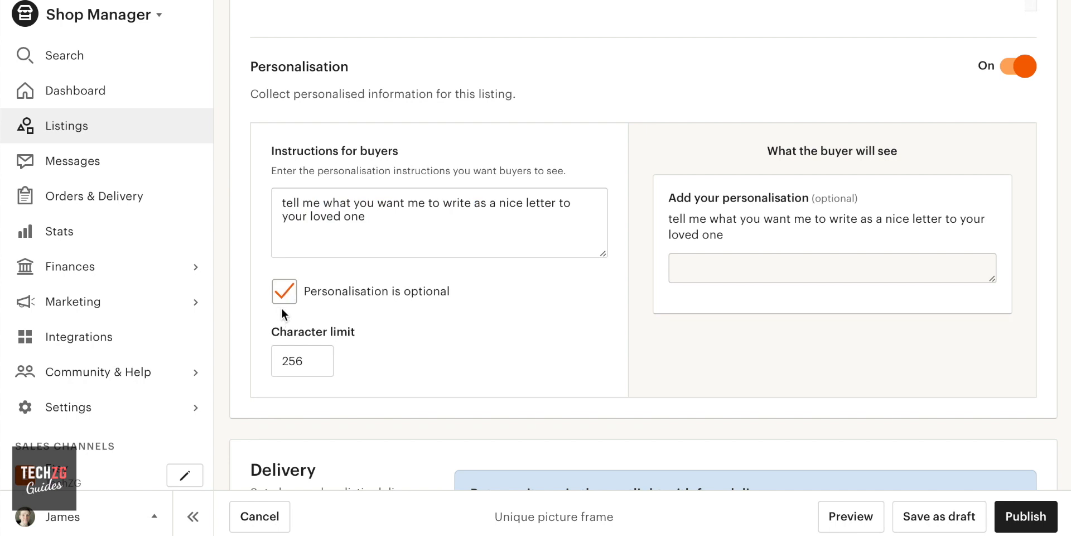
{"action": "left_click", "coordinate": [285, 293]}
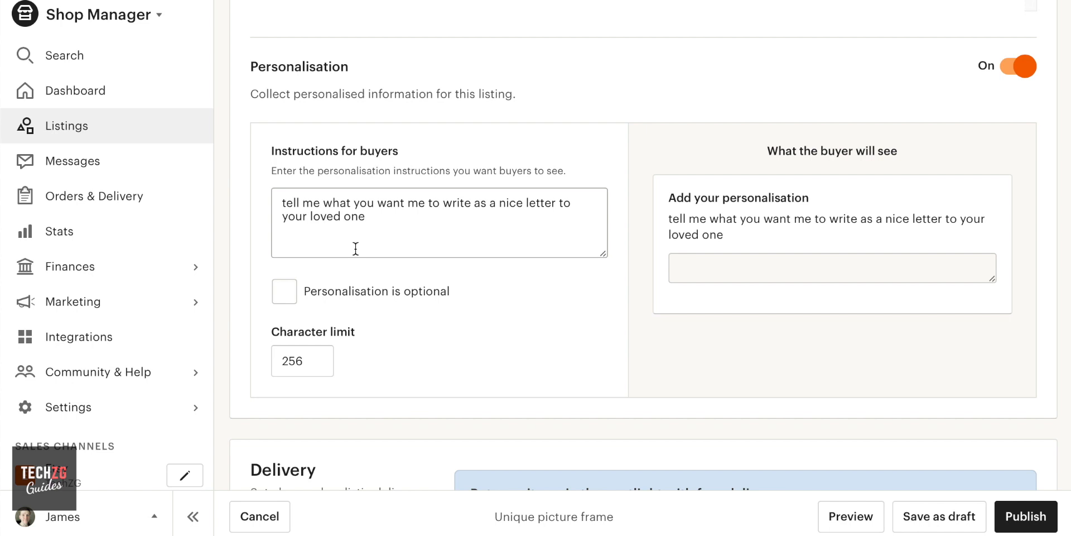
Check the buyer's view of the personalisation request and turn personalisation off for the listing
{"action": "left_click_drag", "start_coordinate": [780, 151], "coordinate": [885, 150]}
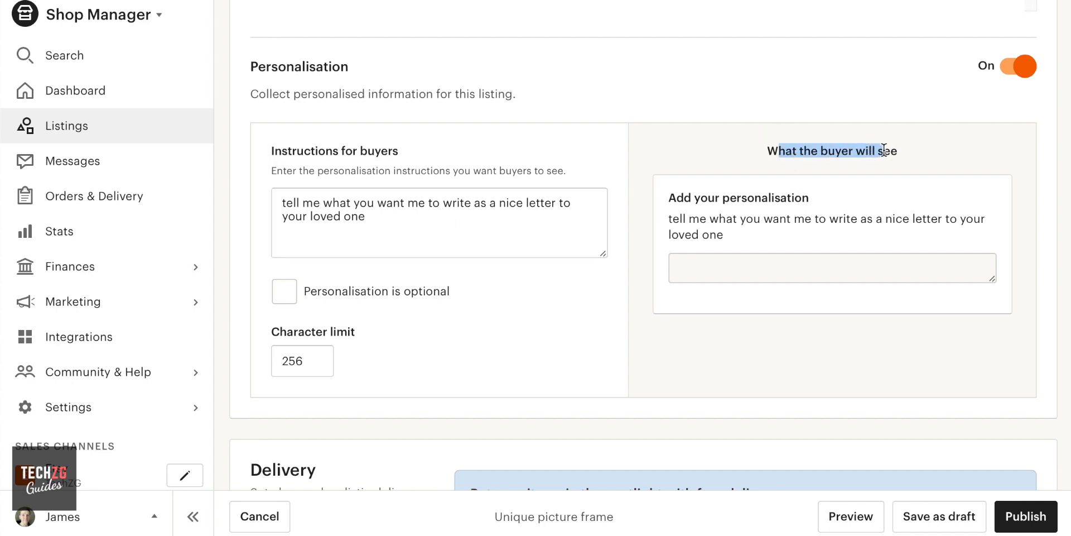
{"action": "left_click_drag", "start_coordinate": [724, 235], "coordinate": [687, 221]}
{"action": "left_click", "coordinate": [719, 270]}
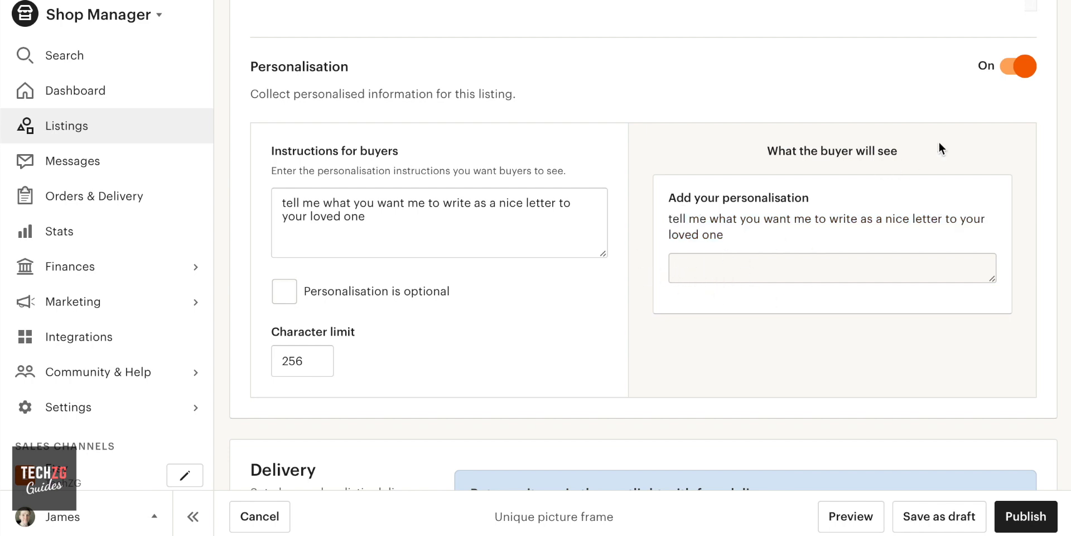
{"action": "left_click", "coordinate": [1020, 66]}
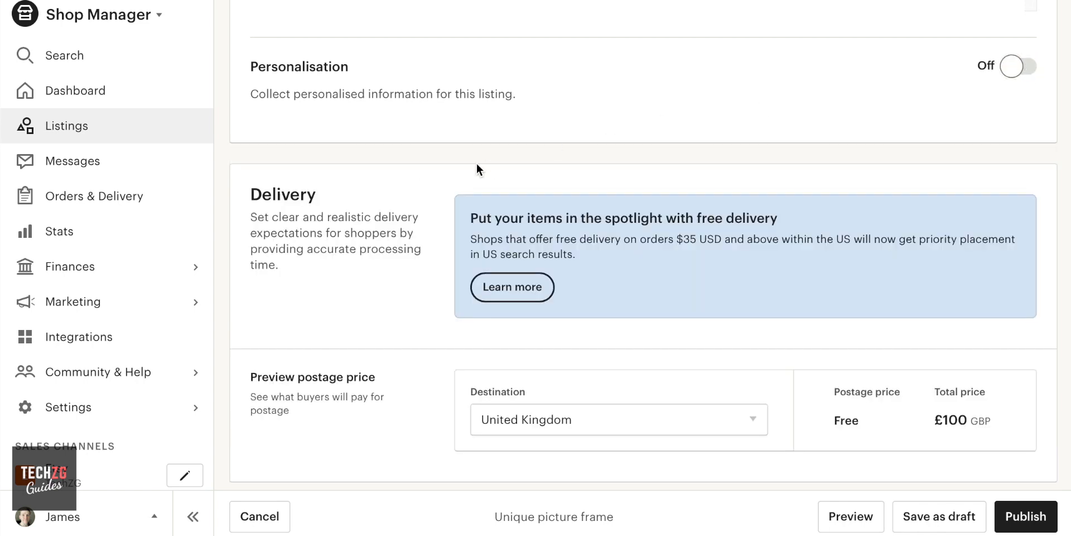
Go to the delivery profiles in the shop's delivery settings and start creating a new profile
{"action": "scroll", "coordinate": [452, 173], "scroll_direction": "down", "scroll_amount": 2}
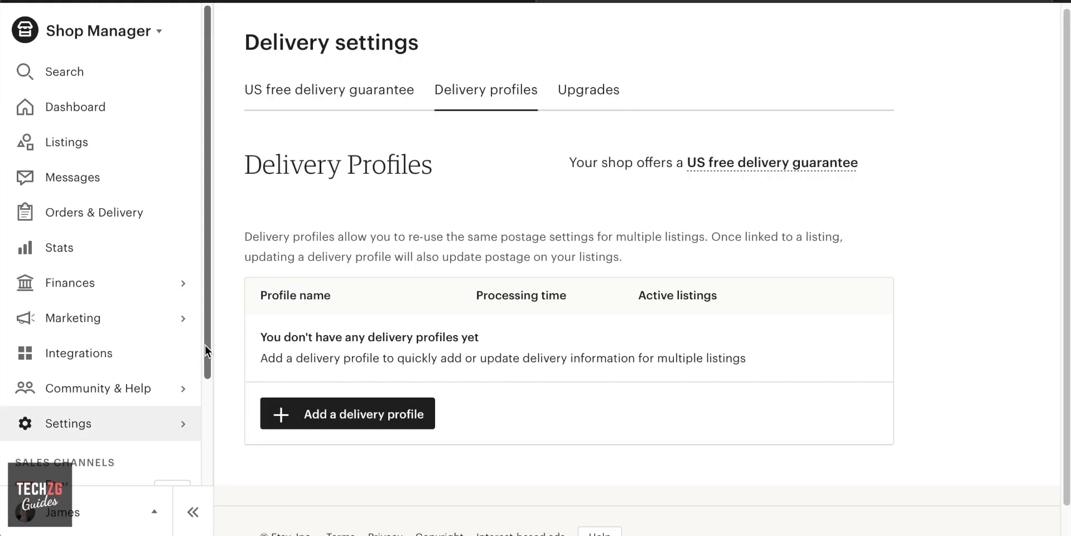
{"action": "left_click", "coordinate": [69, 425]}
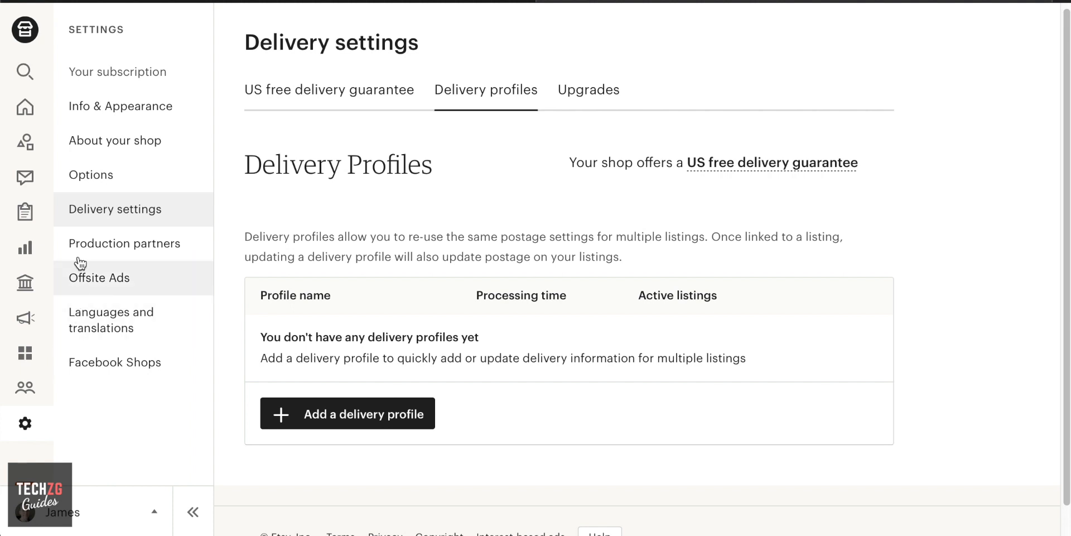
{"action": "left_click", "coordinate": [125, 212]}
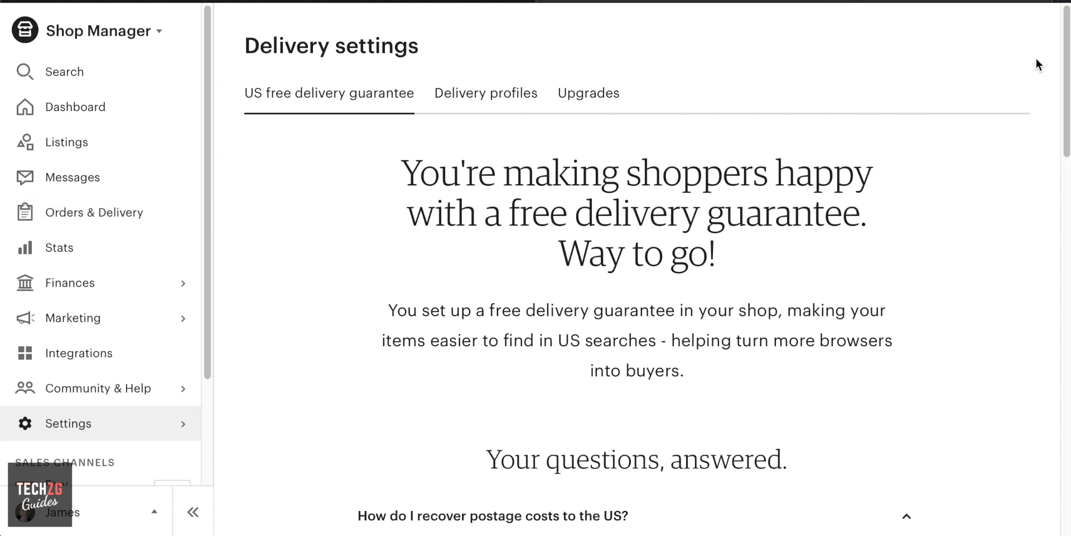
{"action": "mouse_move", "coordinate": [1063, 56]}
{"action": "left_mouse_down"}
{"action": "mouse_move", "coordinate": [1065, 112]}
{"action": "mouse_move", "coordinate": [1063, 40]}
{"action": "left_mouse_up"}
{"action": "left_click", "coordinate": [496, 92]}
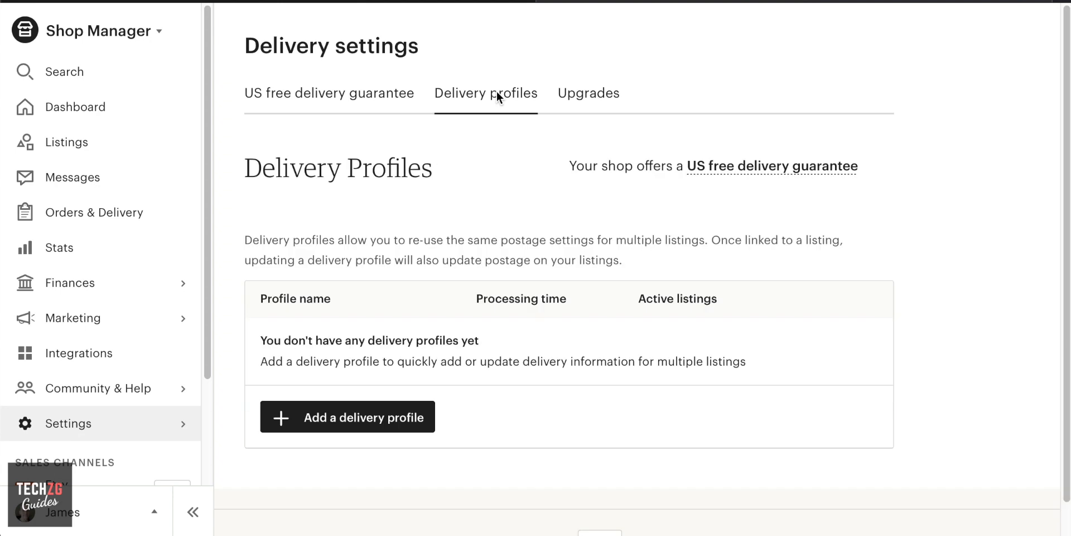
{"action": "left_click_drag", "start_coordinate": [260, 340], "coordinate": [445, 339]}
{"action": "left_click", "coordinate": [466, 339]}
{"action": "left_click", "coordinate": [353, 420]}
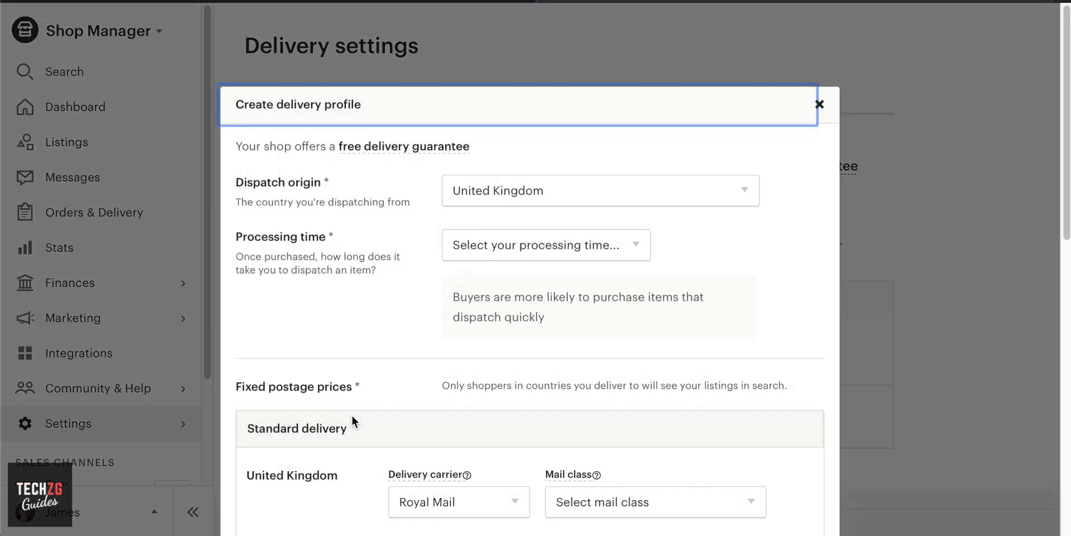
Set the profile's dispatch origin to United Kingdom and the processing time to 1-2 business days
{"action": "left_click_drag", "start_coordinate": [1067, 181], "coordinate": [1065, 221]}
{"action": "left_click", "coordinate": [540, 105]}
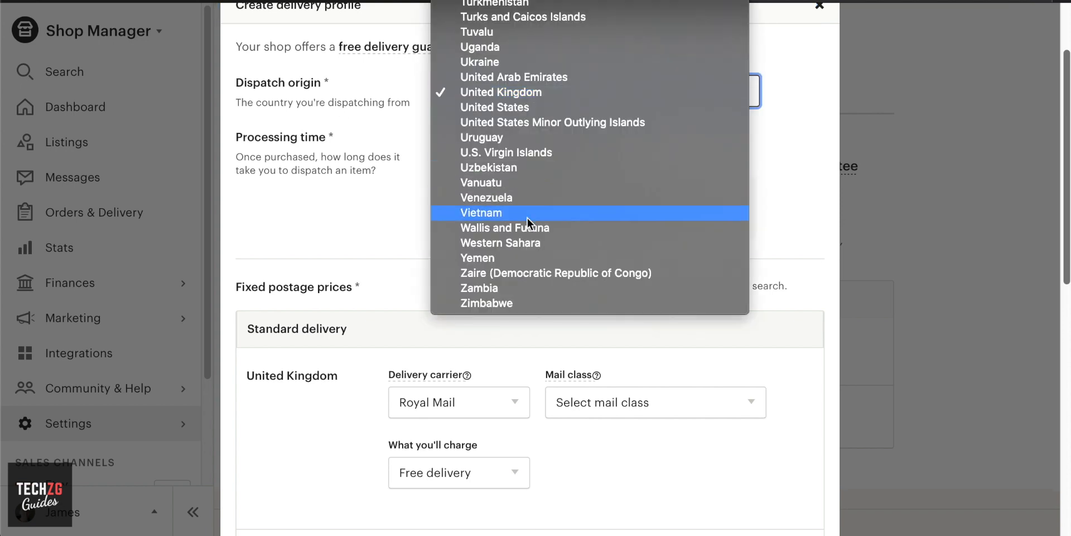
{"action": "left_click", "coordinate": [485, 92]}
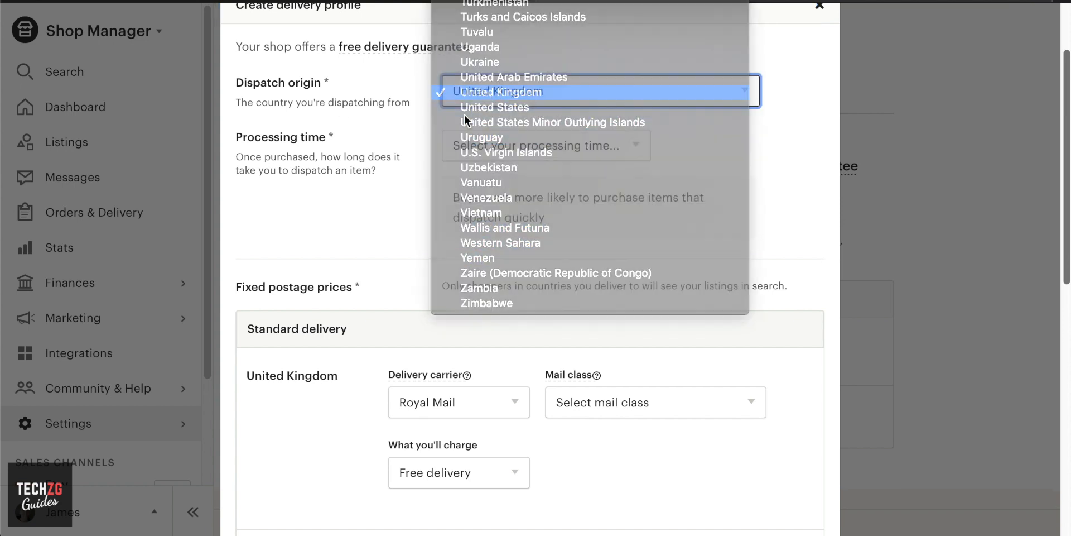
{"action": "left_click", "coordinate": [591, 144]}
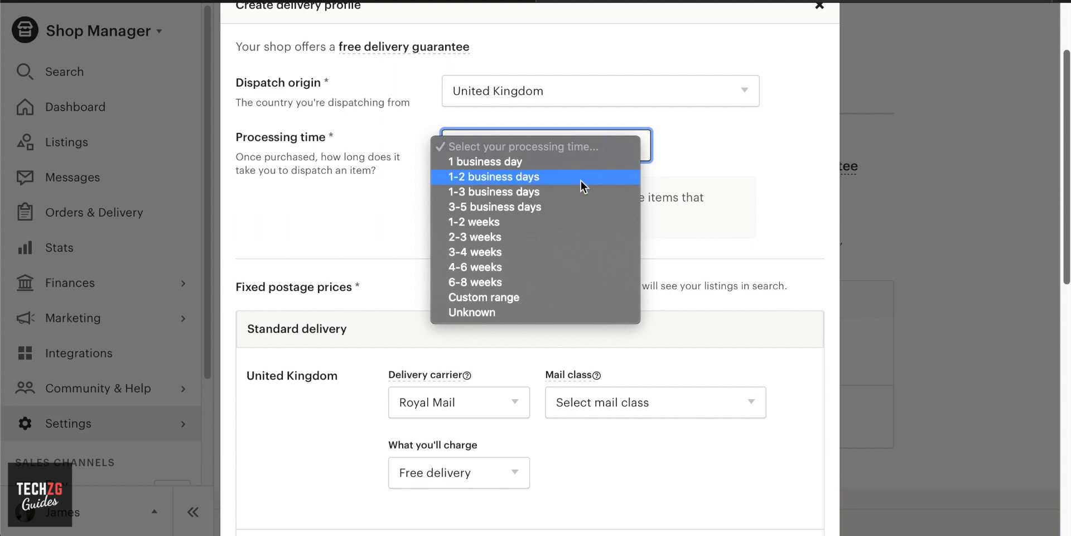
{"action": "left_click", "coordinate": [491, 176]}
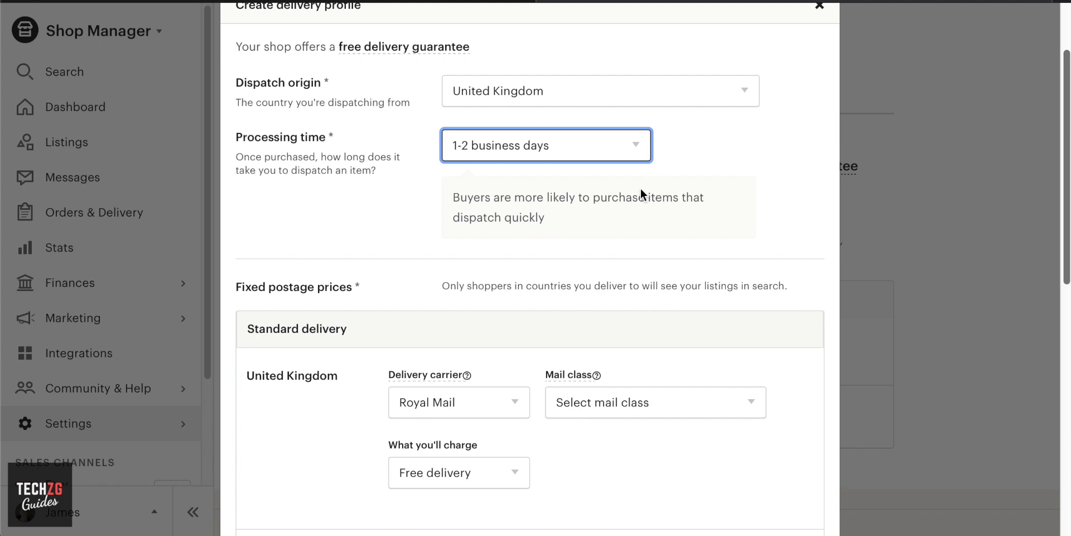
For United Kingdom standard delivery, keep Royal Mail as the carrier and choose the Royal Mail 1st Class (1 - 2 days) mail class
{"action": "left_click_drag", "start_coordinate": [1065, 175], "coordinate": [1057, 260]}
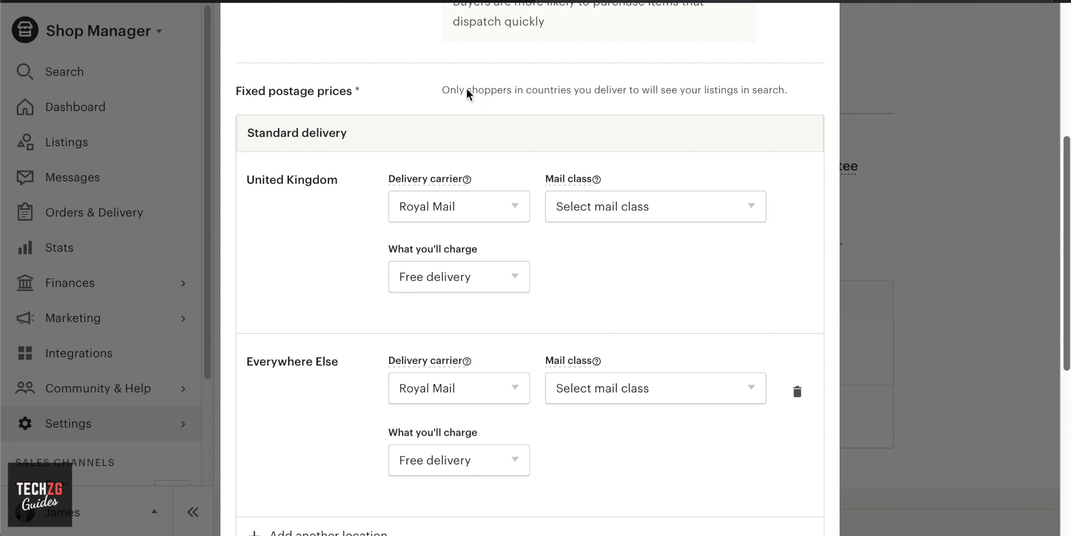
{"action": "left_click_drag", "start_coordinate": [467, 88], "coordinate": [733, 100]}
{"action": "left_click", "coordinate": [734, 100]}
{"action": "scroll", "coordinate": [330, 187], "scroll_direction": "down", "scroll_amount": 1}
{"action": "left_click", "coordinate": [416, 178]}
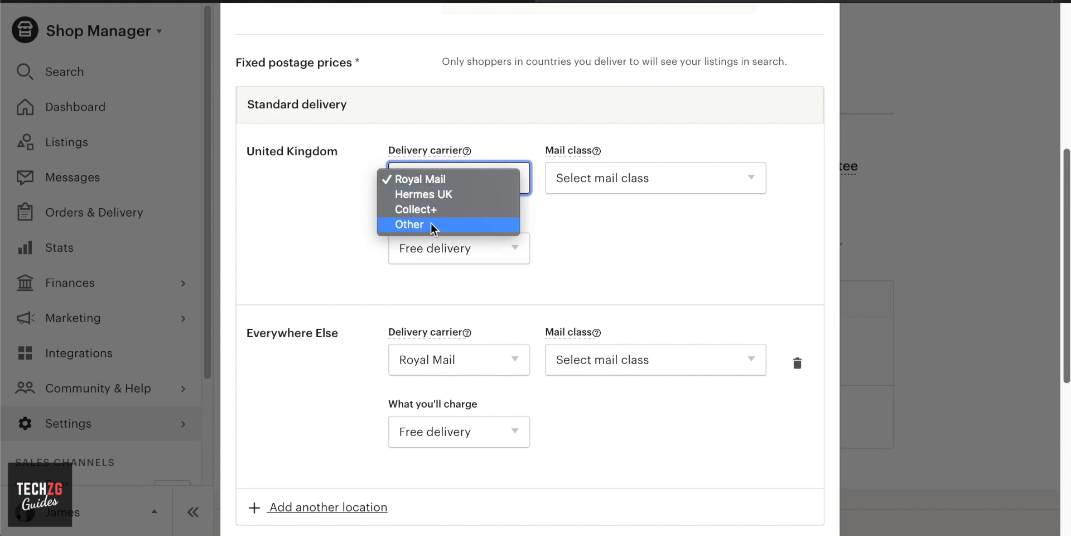
{"action": "left_click", "coordinate": [428, 182]}
{"action": "left_click", "coordinate": [645, 175]}
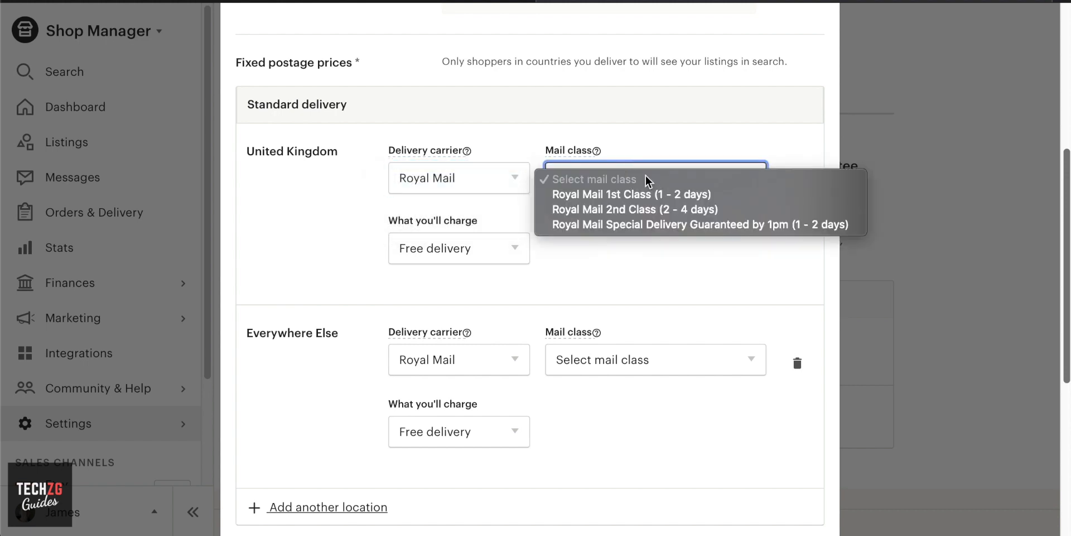
{"action": "left_click", "coordinate": [724, 194]}
Try a fixed United Kingdom postage price of £5 for one item and £2 per additional item, and restore free delivery
{"action": "scroll", "coordinate": [361, 223], "scroll_direction": "down", "scroll_amount": 4}
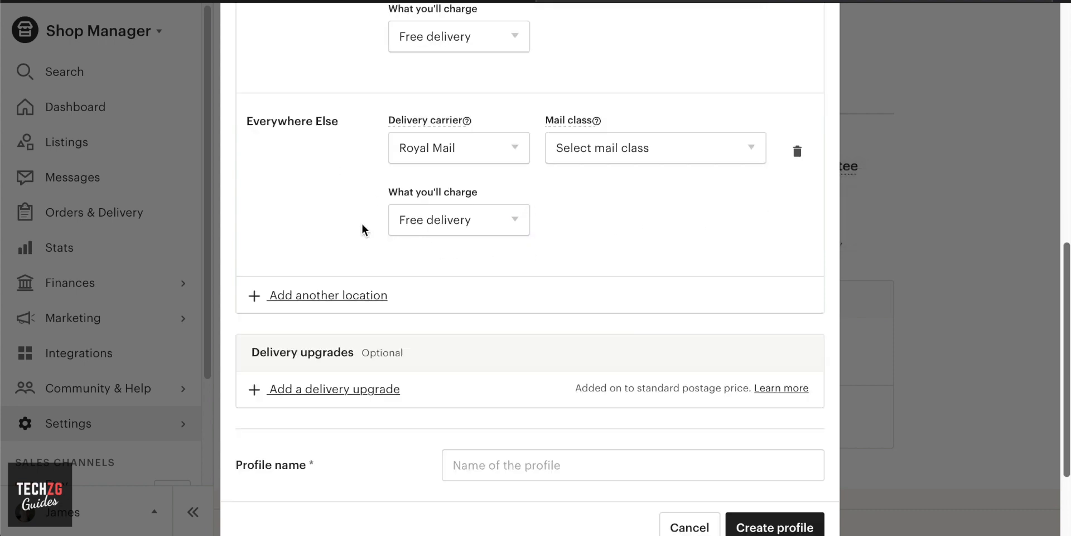
{"action": "scroll", "coordinate": [361, 223], "scroll_direction": "up", "scroll_amount": 3}
{"action": "left_click", "coordinate": [493, 196]}
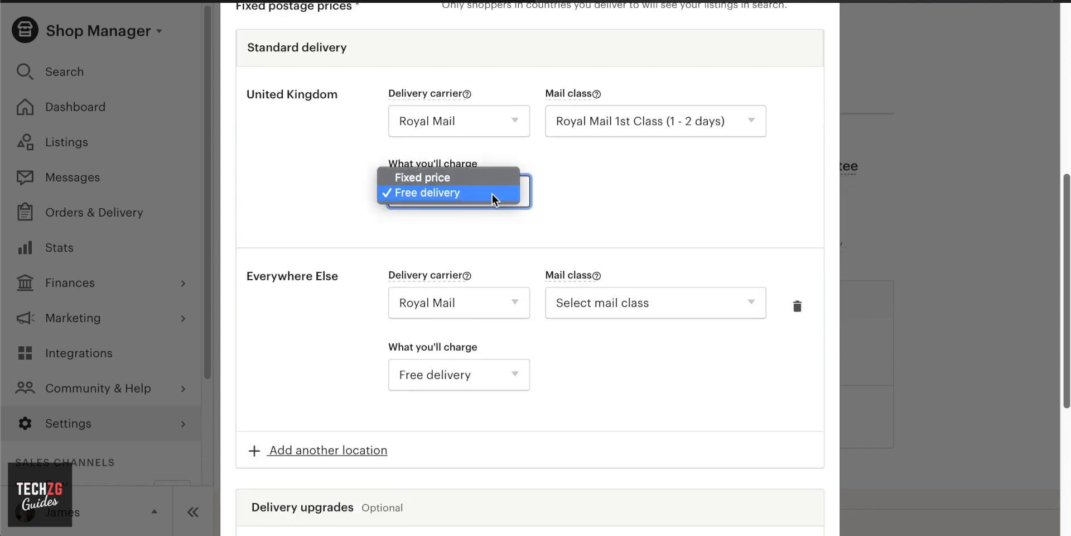
{"action": "left_click", "coordinate": [421, 177]}
{"action": "left_click", "coordinate": [584, 194]}
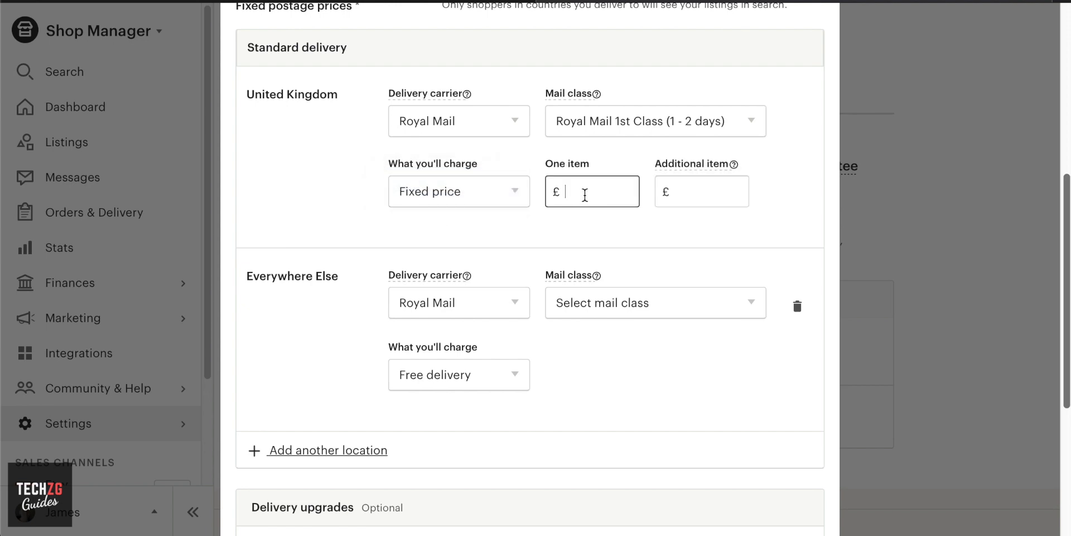
{"action": "type", "text": "5"}
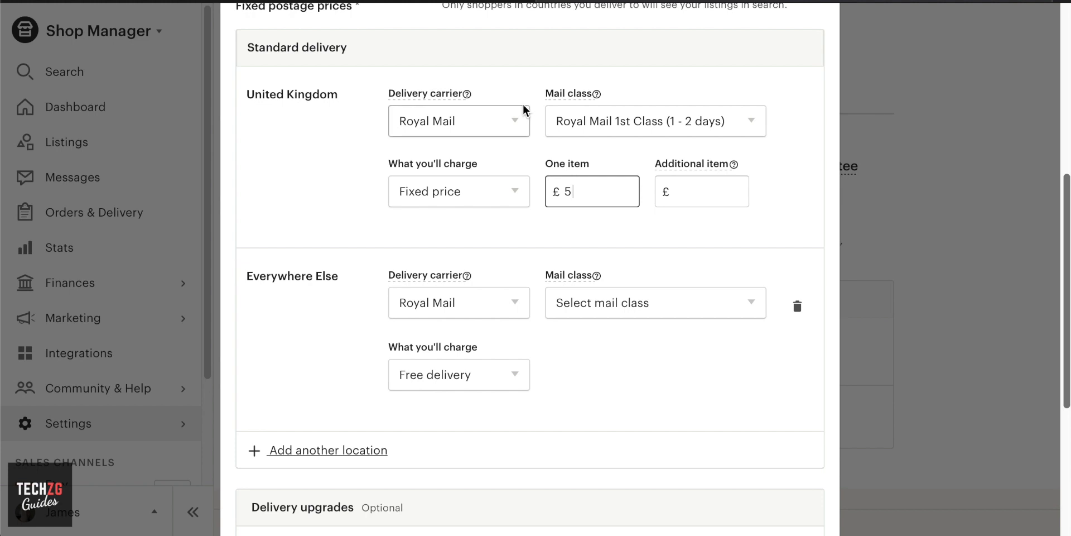
{"action": "left_click", "coordinate": [696, 192]}
{"action": "type", "text": "2"}
{"action": "left_click", "coordinate": [731, 212]}
{"action": "left_click", "coordinate": [508, 195]}
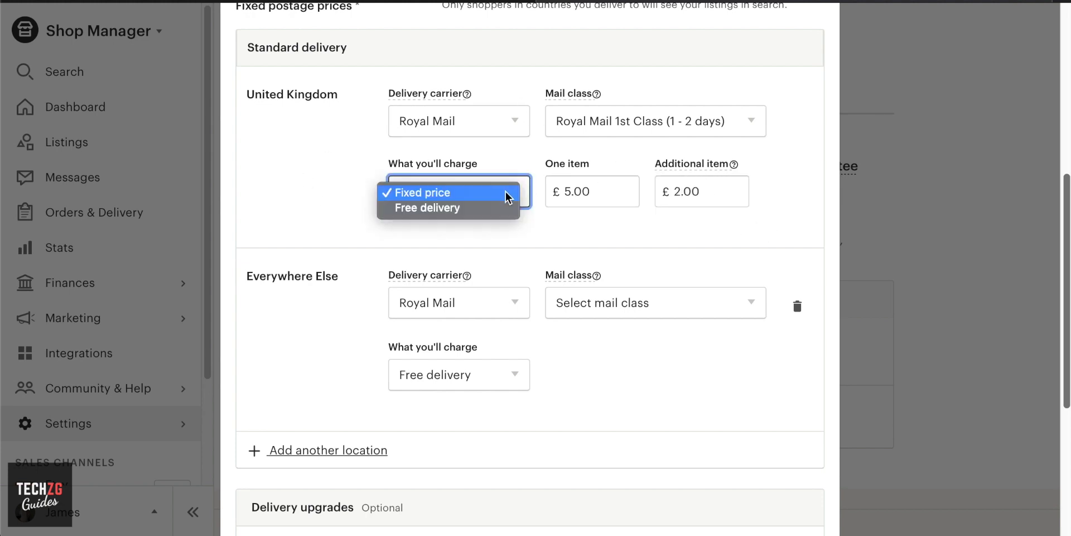
{"action": "left_click", "coordinate": [460, 208]}
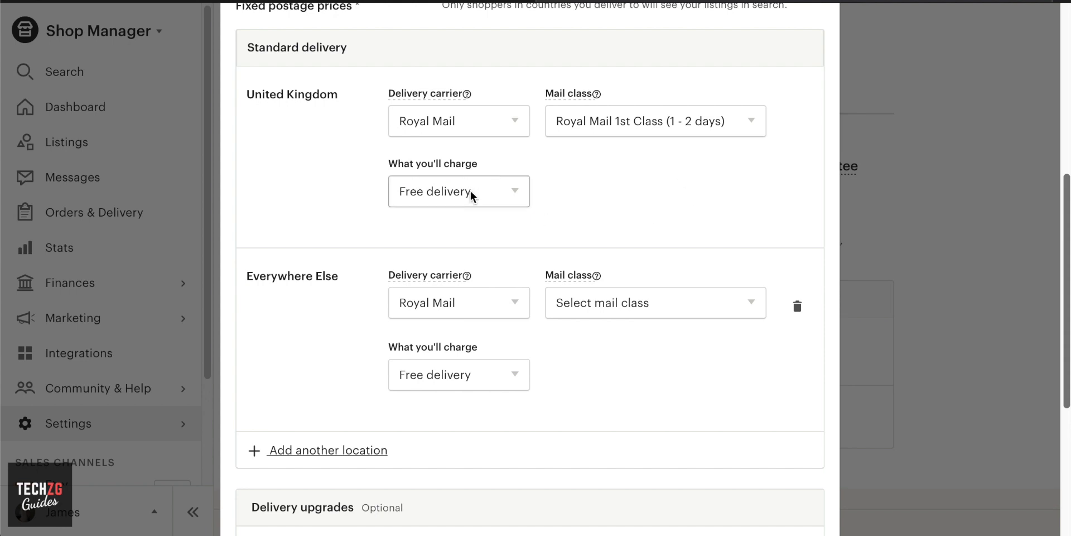
For Everywhere Else, keep Royal Mail as the carrier and choose Royal Mail International Tracked & Signed (3 - 9 days) as the mail class
{"action": "scroll", "coordinate": [423, 195], "scroll_direction": "down", "scroll_amount": 1}
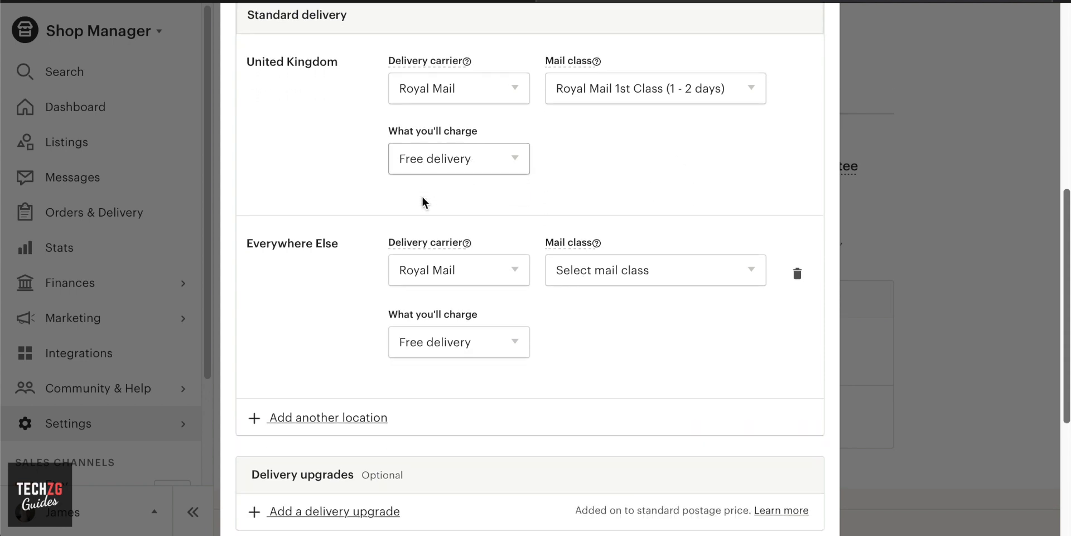
{"action": "scroll", "coordinate": [422, 202], "scroll_direction": "down", "scroll_amount": 1}
{"action": "left_click_drag", "start_coordinate": [248, 229], "coordinate": [330, 235]}
{"action": "left_click", "coordinate": [331, 226]}
{"action": "left_click", "coordinate": [391, 251]}
{"action": "left_click", "coordinate": [390, 254]}
{"action": "left_click", "coordinate": [389, 254]}
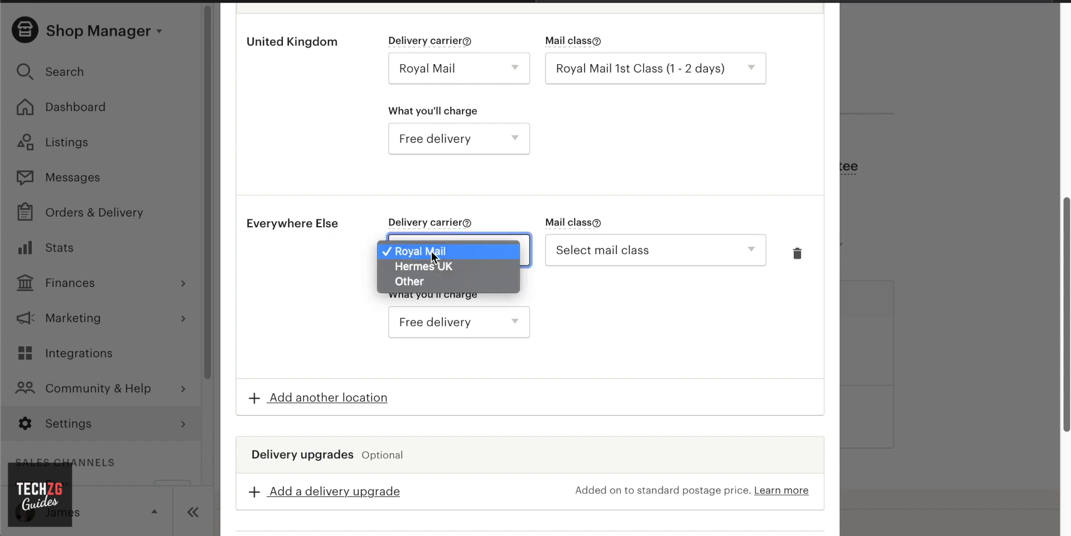
{"action": "left_click", "coordinate": [413, 246]}
{"action": "left_click", "coordinate": [628, 250]}
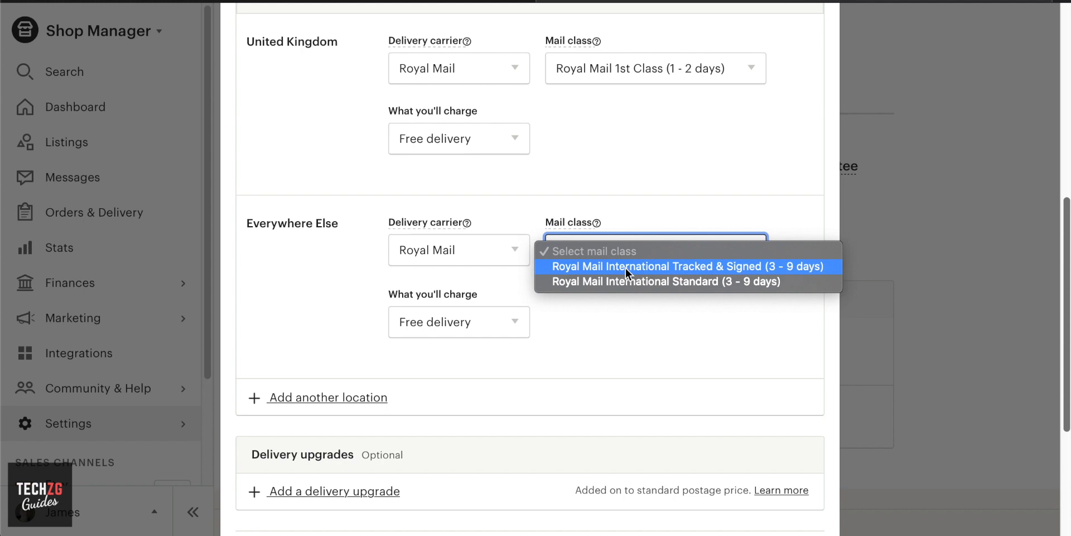
{"action": "left_click", "coordinate": [603, 266]}
Charge a fixed postage price for Everywhere Else of £9 for one item and £4 per additional item
{"action": "left_click", "coordinate": [431, 322]}
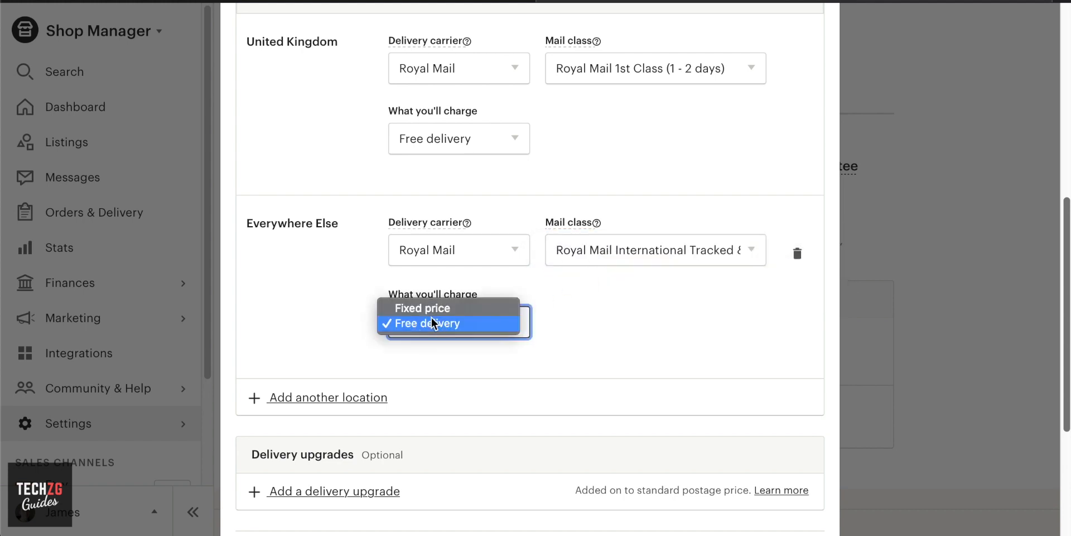
{"action": "left_click", "coordinate": [431, 308]}
{"action": "left_click", "coordinate": [589, 327]}
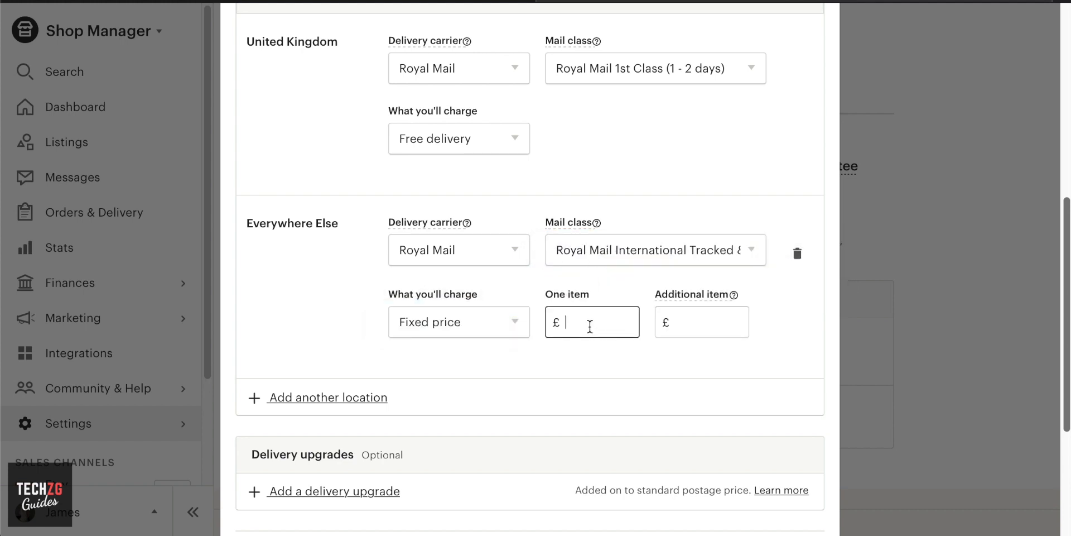
{"action": "type", "text": "9"}
{"action": "left_click", "coordinate": [724, 319]}
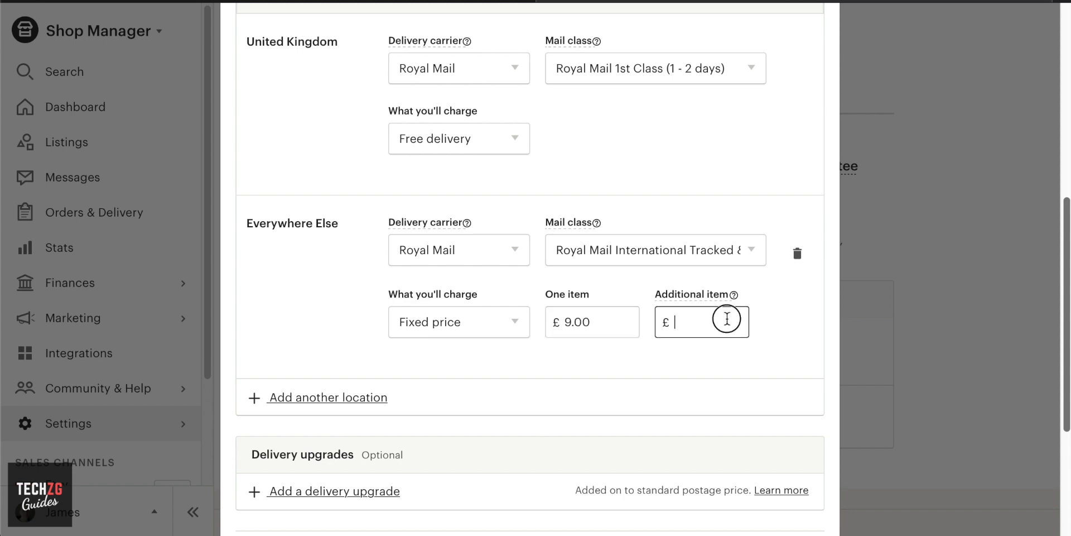
{"action": "type", "text": "4"}
{"action": "left_click", "coordinate": [789, 326]}
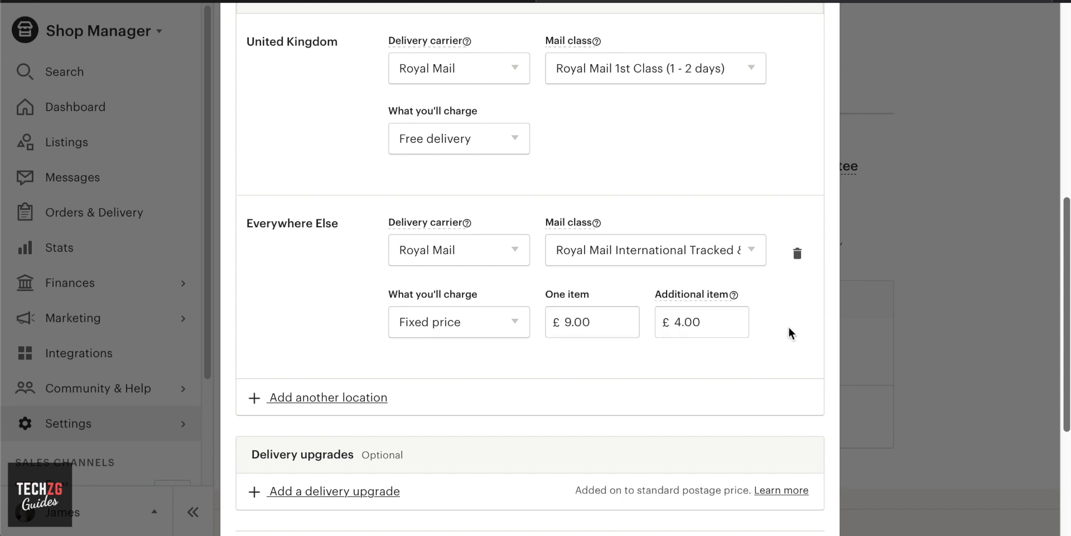
Add Japan as another standard delivery location in the delivery profile
{"action": "scroll", "coordinate": [788, 326], "scroll_direction": "down", "scroll_amount": 1}
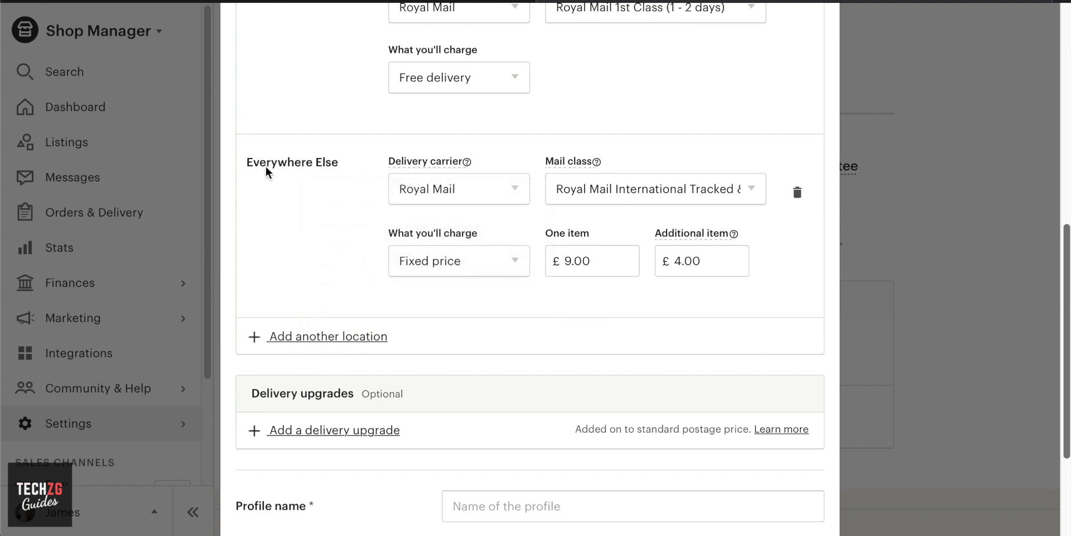
{"action": "left_click_drag", "start_coordinate": [267, 163], "coordinate": [339, 166]}
{"action": "left_click", "coordinate": [318, 166]}
{"action": "left_click", "coordinate": [316, 337]}
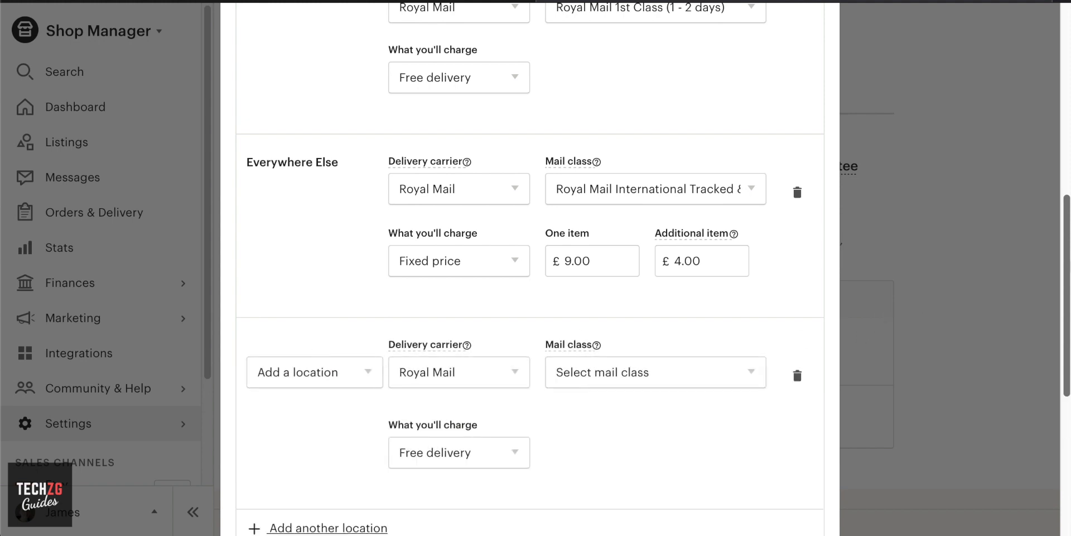
{"action": "scroll", "coordinate": [1068, 270], "scroll_direction": "down", "scroll_amount": 3}
{"action": "left_click", "coordinate": [302, 281]}
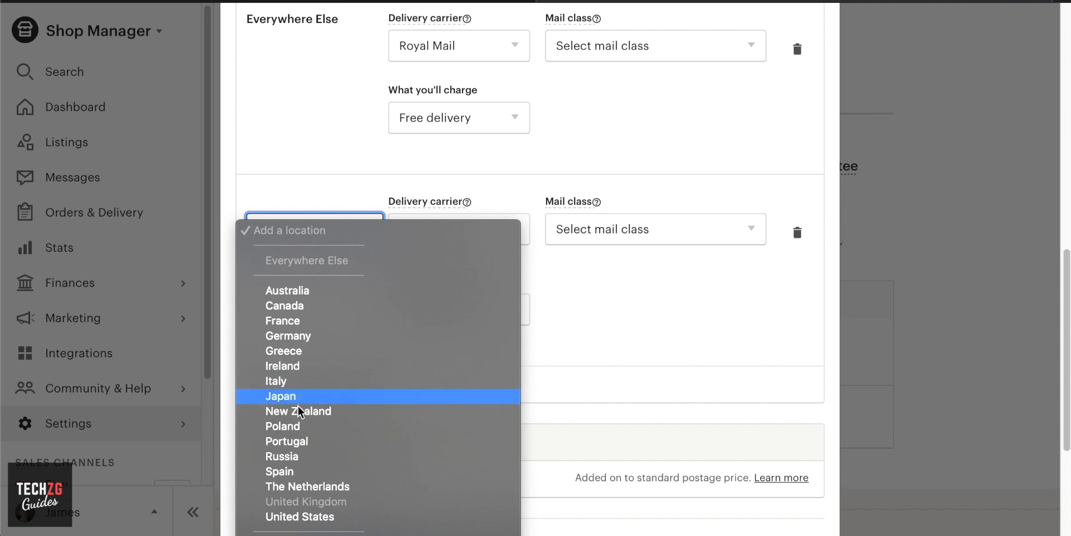
{"action": "scroll", "coordinate": [316, 323], "scroll_direction": "down", "scroll_amount": 2}
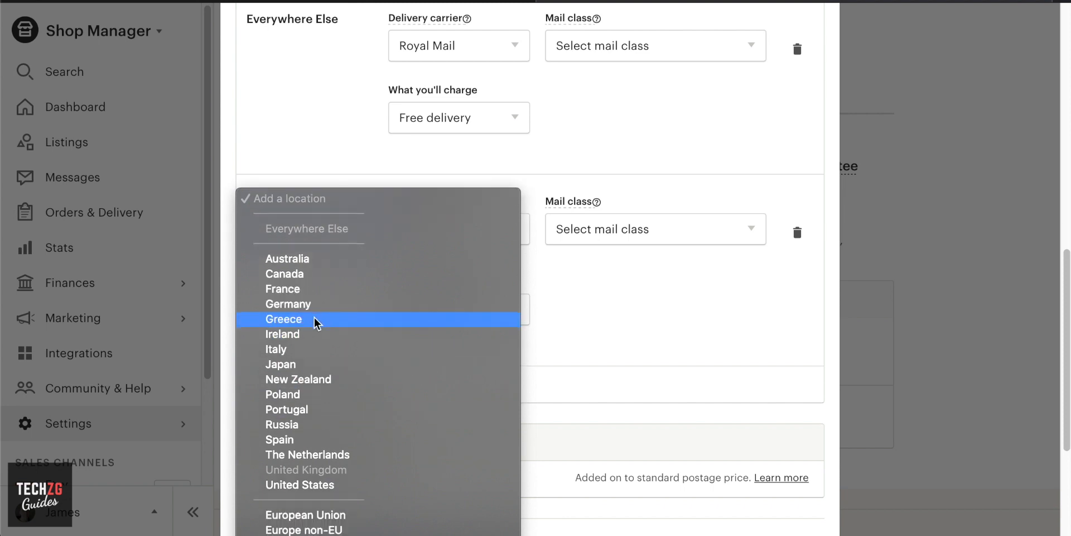
{"action": "scroll", "coordinate": [316, 322], "scroll_direction": "down", "scroll_amount": 5}
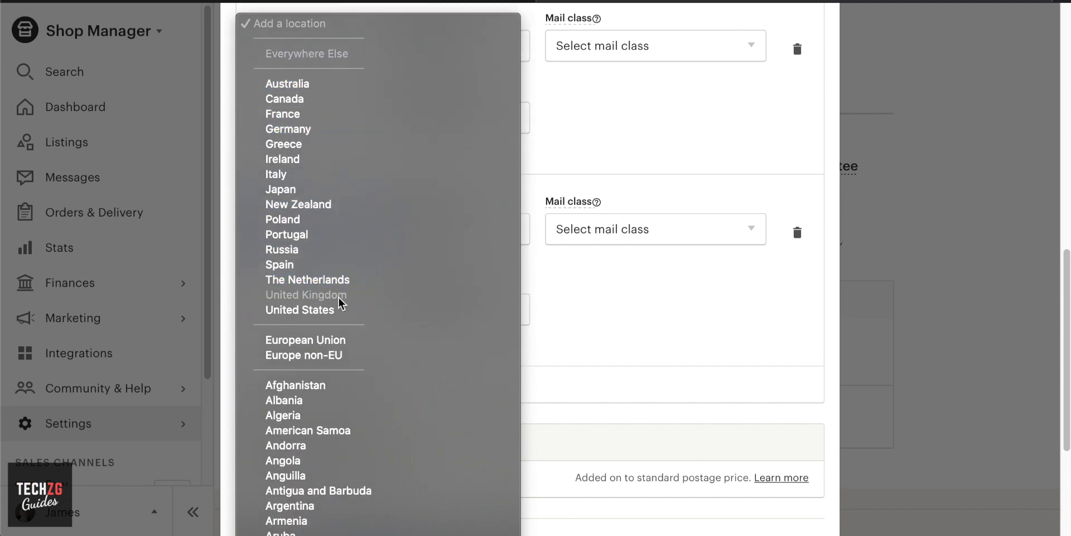
{"action": "scroll", "coordinate": [356, 306], "scroll_direction": "down", "scroll_amount": 1}
{"action": "scroll", "coordinate": [357, 307], "scroll_direction": "down", "scroll_amount": 5}
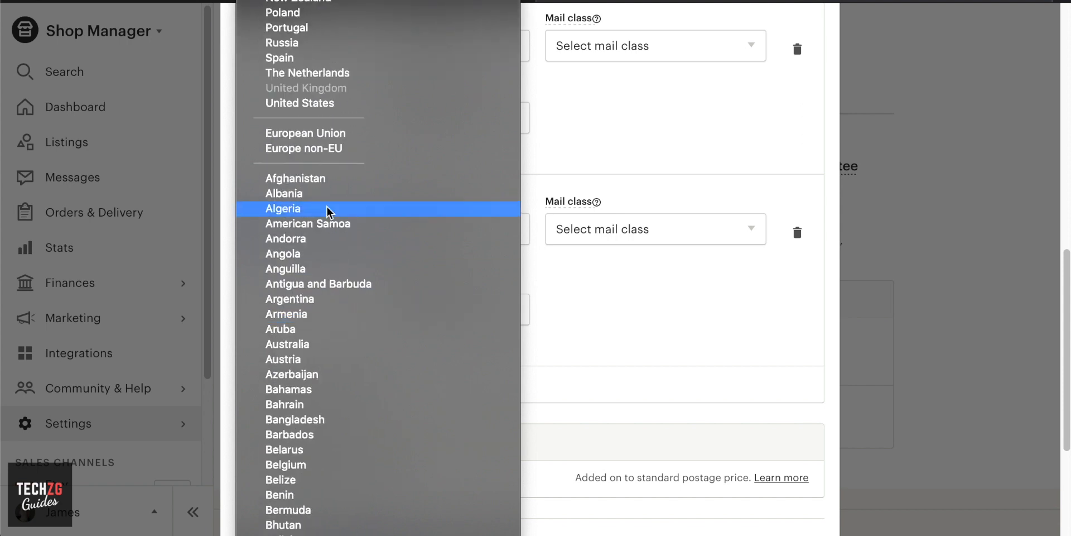
{"action": "scroll", "coordinate": [363, 262], "scroll_direction": "down", "scroll_amount": 5}
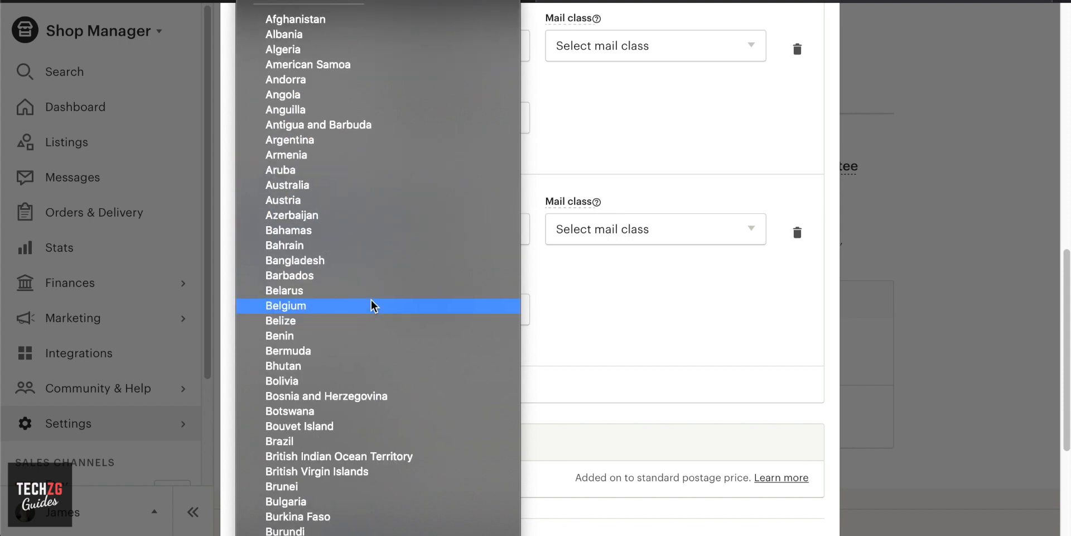
{"action": "scroll", "coordinate": [330, 327], "scroll_direction": "up", "scroll_amount": 8}
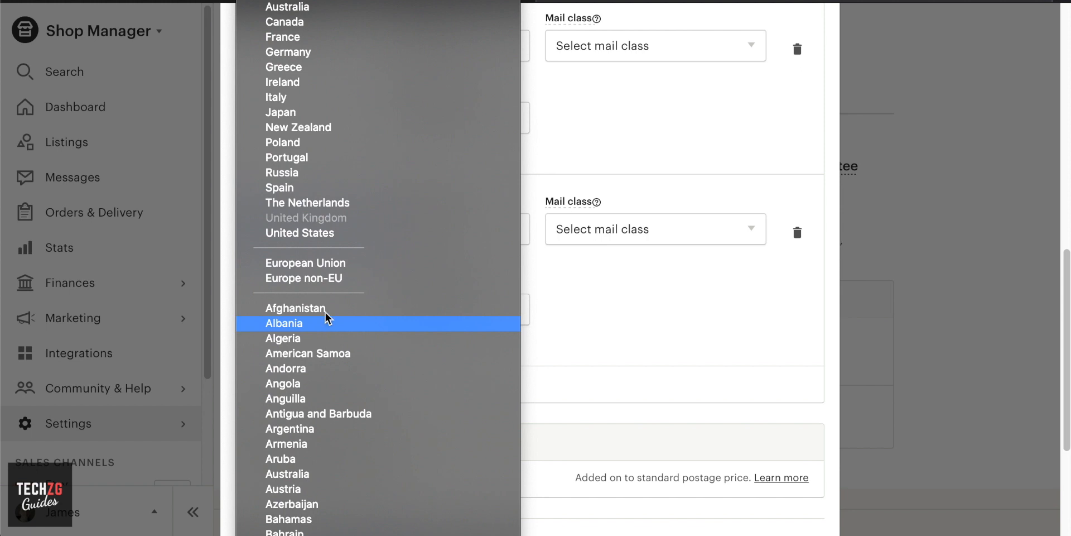
{"action": "left_click", "coordinate": [288, 114]}
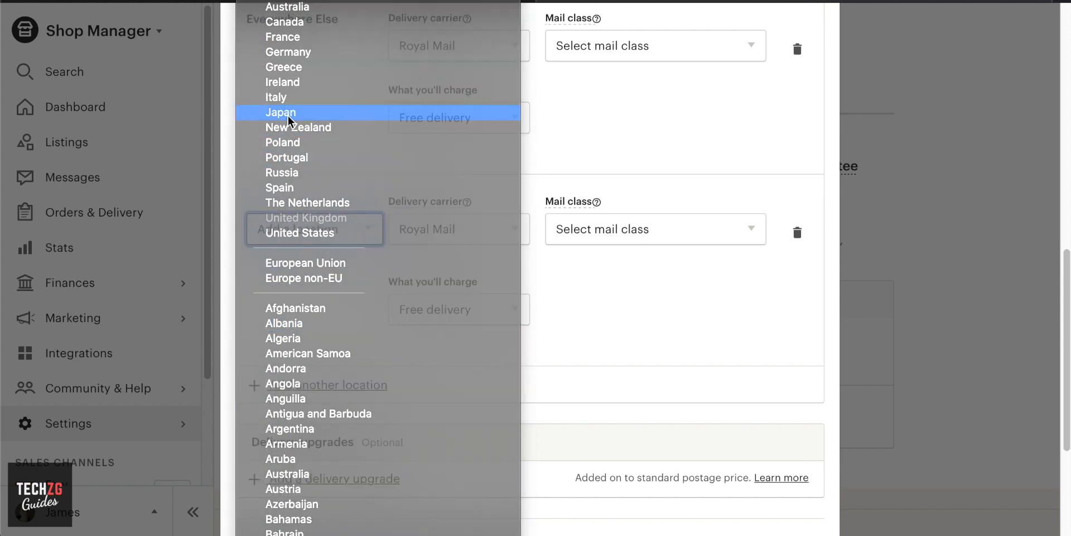
{"action": "scroll", "coordinate": [317, 226], "scroll_direction": "up", "scroll_amount": 2}
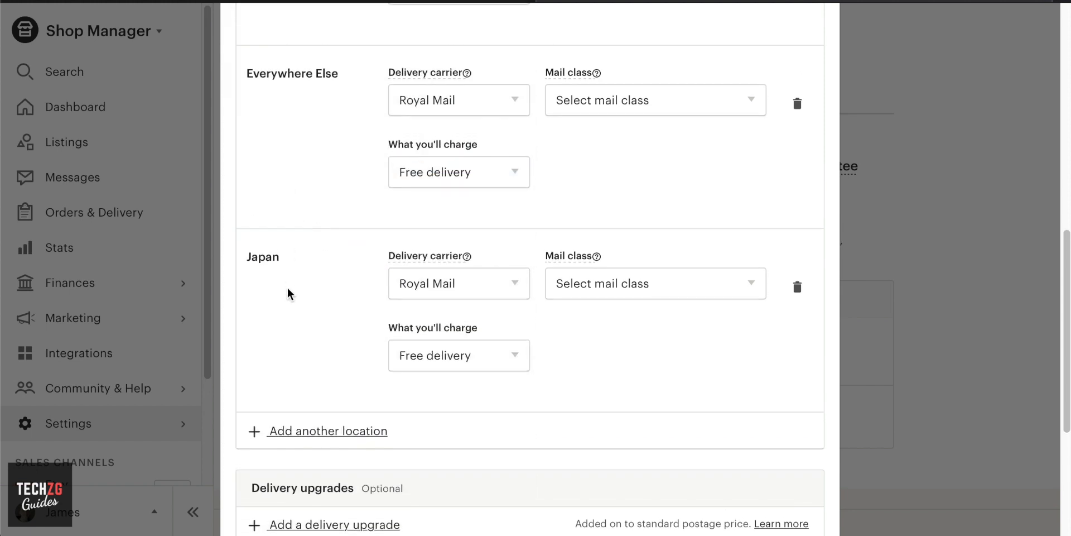
For Japan, keep Royal Mail as the carrier and choose the Royal Mail International Tracked & Signed (3 - 9 days) mail class
{"action": "left_click", "coordinate": [467, 276]}
{"action": "left_click", "coordinate": [463, 288]}
{"action": "left_click", "coordinate": [610, 285]}
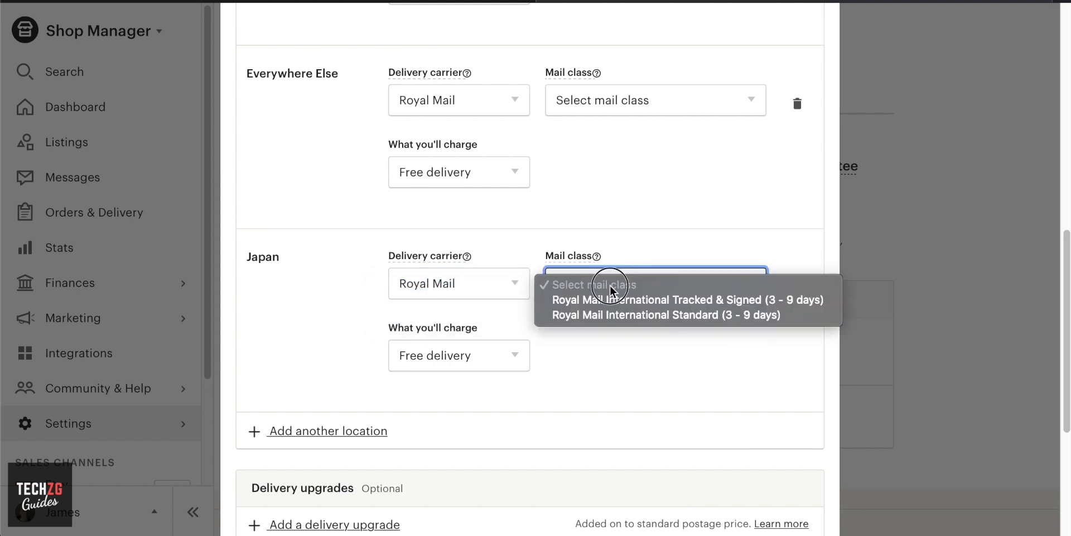
{"action": "left_click", "coordinate": [612, 299]}
Charge a fixed postage price for Japan of £25 for one item and £15 per additional item
{"action": "left_click", "coordinate": [443, 360]}
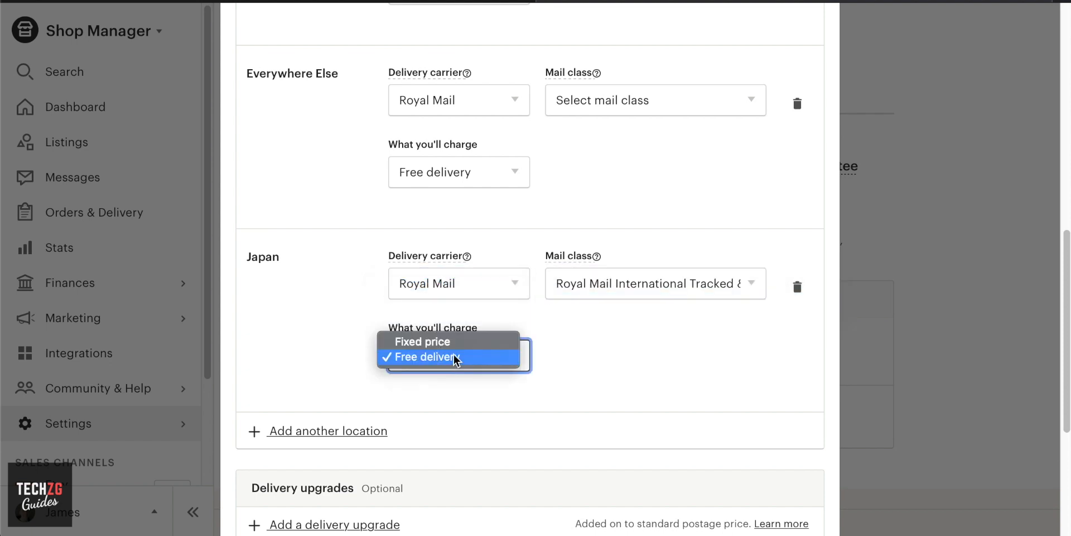
{"action": "left_click", "coordinate": [446, 342]}
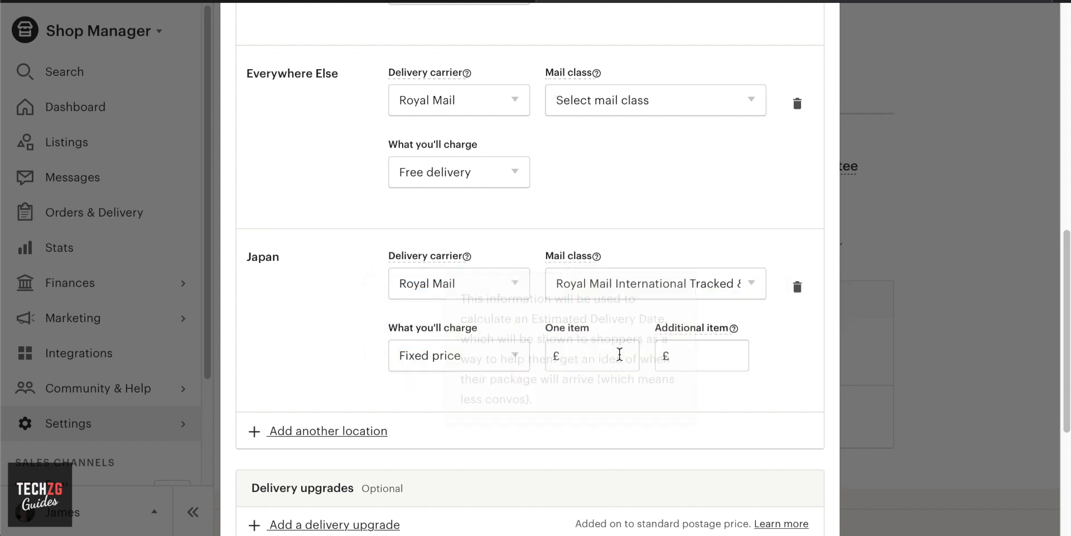
{"action": "left_click", "coordinate": [579, 358]}
{"action": "type", "text": "25"}
{"action": "left_click", "coordinate": [695, 352]}
{"action": "type", "text": "15"}
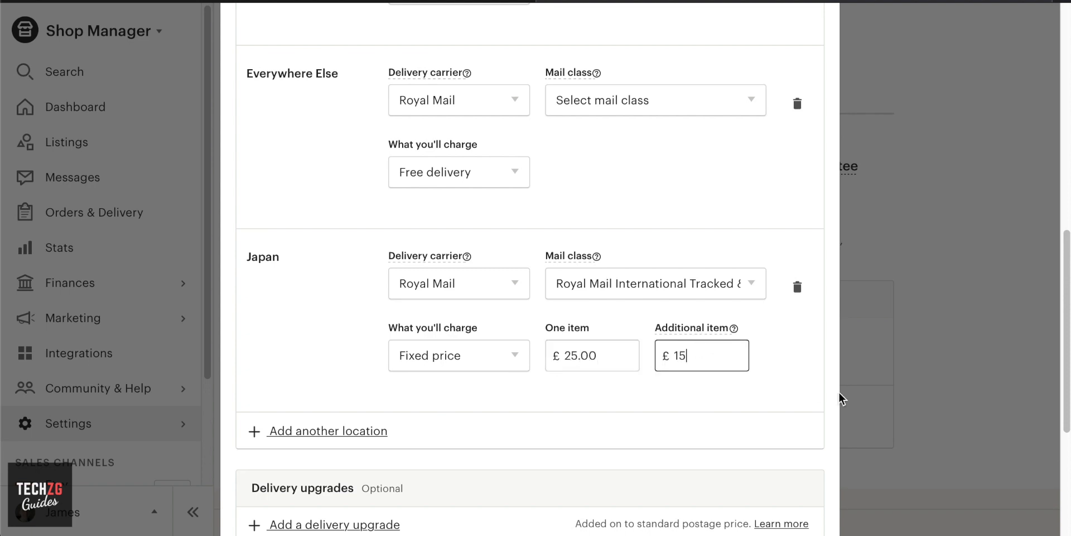
{"action": "left_click", "coordinate": [778, 368]}
{"action": "double_click", "coordinate": [249, 258]}
{"action": "left_click_drag", "start_coordinate": [248, 73], "coordinate": [362, 79]}
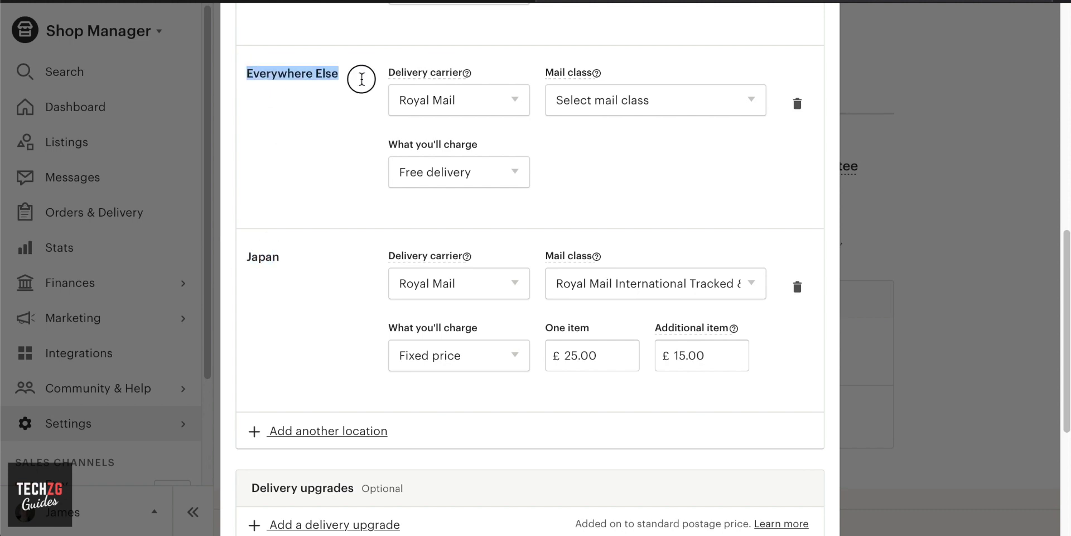
{"action": "double_click", "coordinate": [251, 257]}
Name the delivery profile Free/Normal and create it
{"action": "scroll", "coordinate": [357, 228], "scroll_direction": "up", "scroll_amount": 8}
{"action": "scroll", "coordinate": [357, 229], "scroll_direction": "down", "scroll_amount": 10}
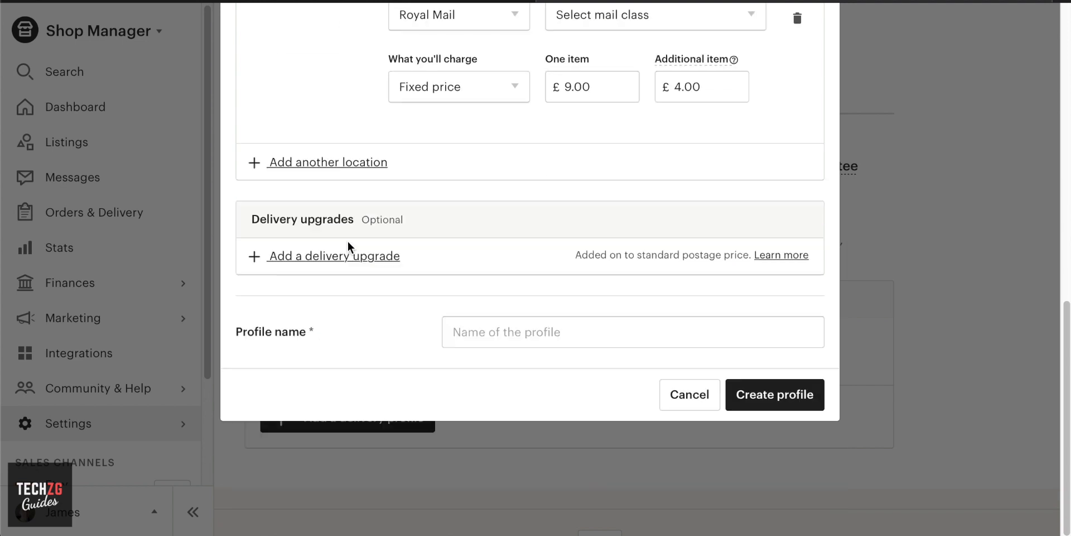
{"action": "left_click", "coordinate": [506, 334]}
{"action": "type", "text": "Free/Normal"}
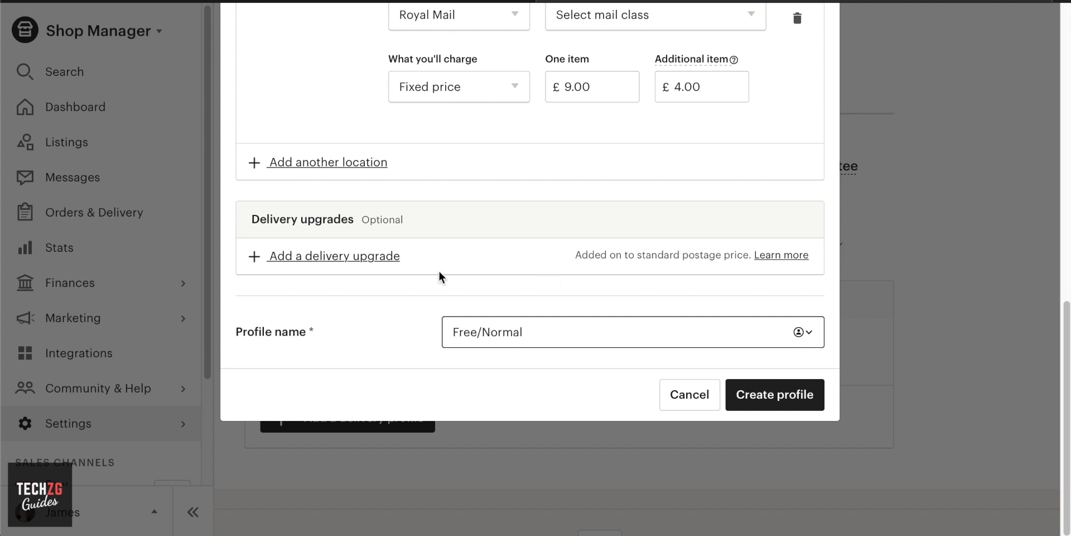
{"action": "left_click", "coordinate": [748, 398]}
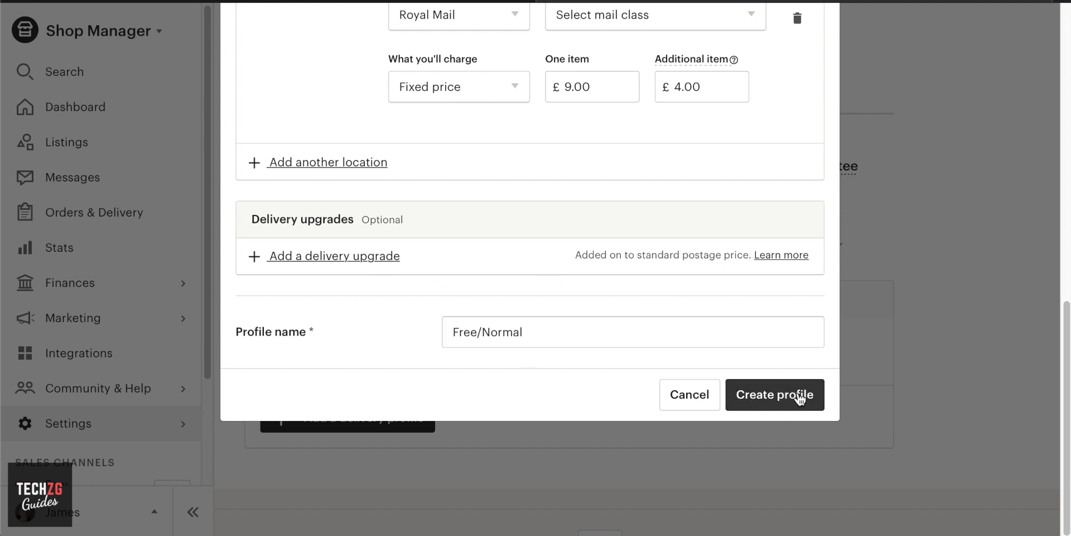
{"action": "left_click", "coordinate": [781, 396]}
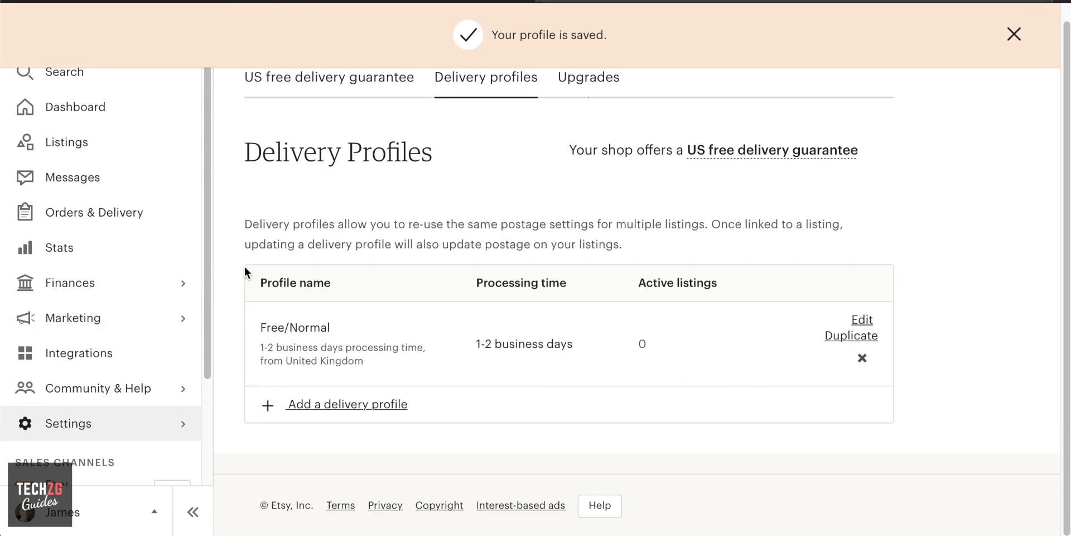
{"action": "left_click_drag", "start_coordinate": [271, 282], "coordinate": [307, 283]}
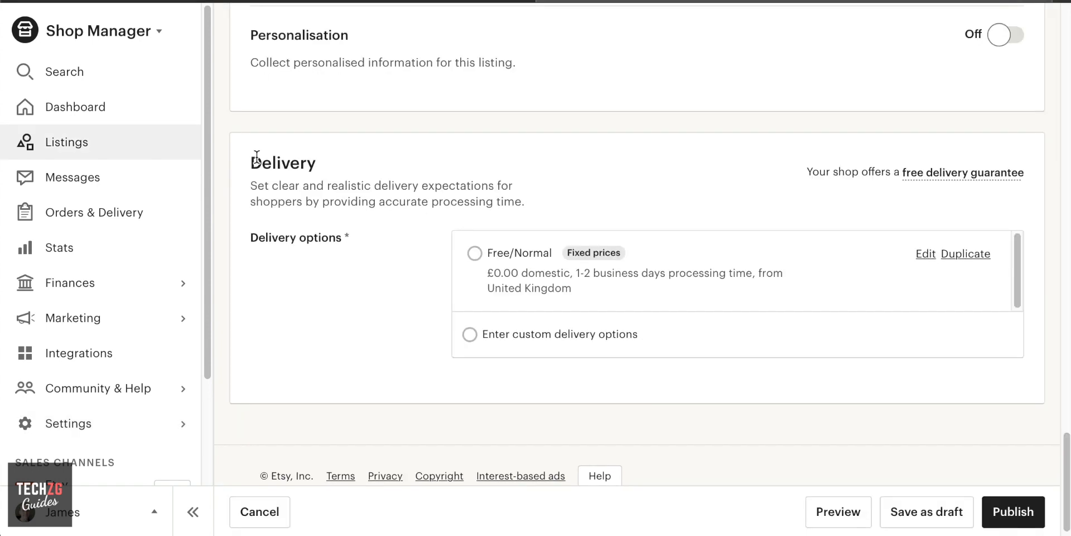
{"action": "left_click_drag", "start_coordinate": [252, 160], "coordinate": [335, 169]}
{"action": "left_click_drag", "start_coordinate": [270, 184], "coordinate": [462, 201]}
{"action": "left_click", "coordinate": [278, 256]}
Select the Free/Normal delivery profile for the listing and check what the shop's free delivery guarantee means
{"action": "left_click", "coordinate": [474, 258]}
{"action": "scroll", "coordinate": [385, 304], "scroll_direction": "down", "scroll_amount": 1}
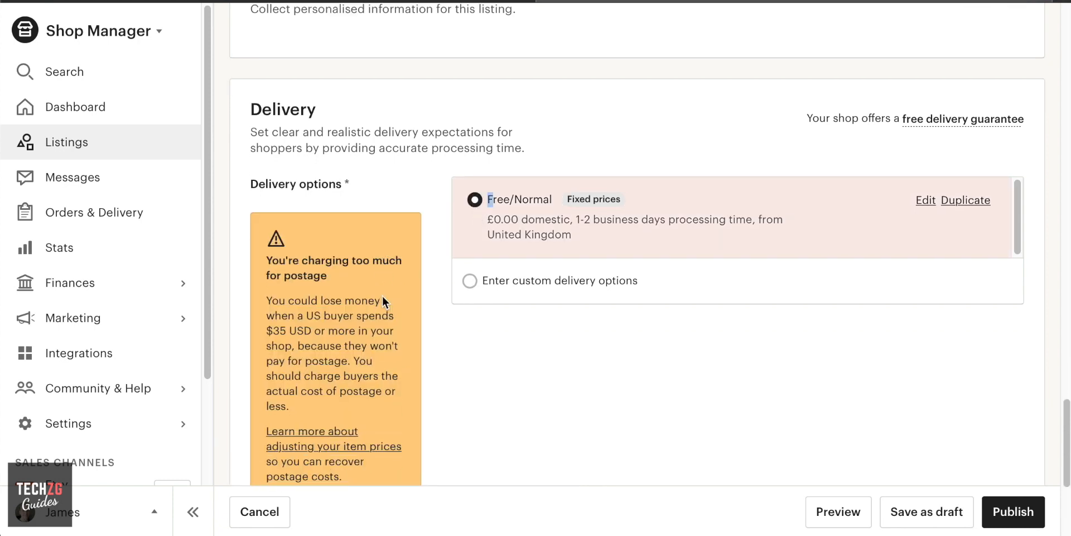
{"action": "double_click", "coordinate": [477, 201]}
{"action": "mouse_move", "coordinate": [979, 120]}
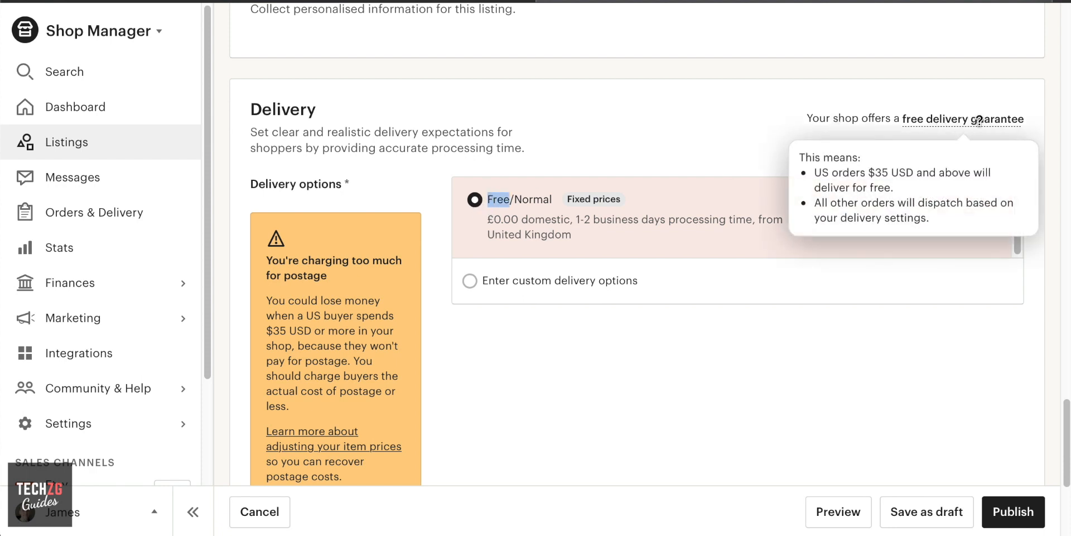
Switch the listing to custom delivery options and review the dispatch, processing time, postage and delivery upgrade settings
{"action": "left_click", "coordinate": [471, 285]}
{"action": "scroll", "coordinate": [470, 290], "scroll_direction": "down", "scroll_amount": 4}
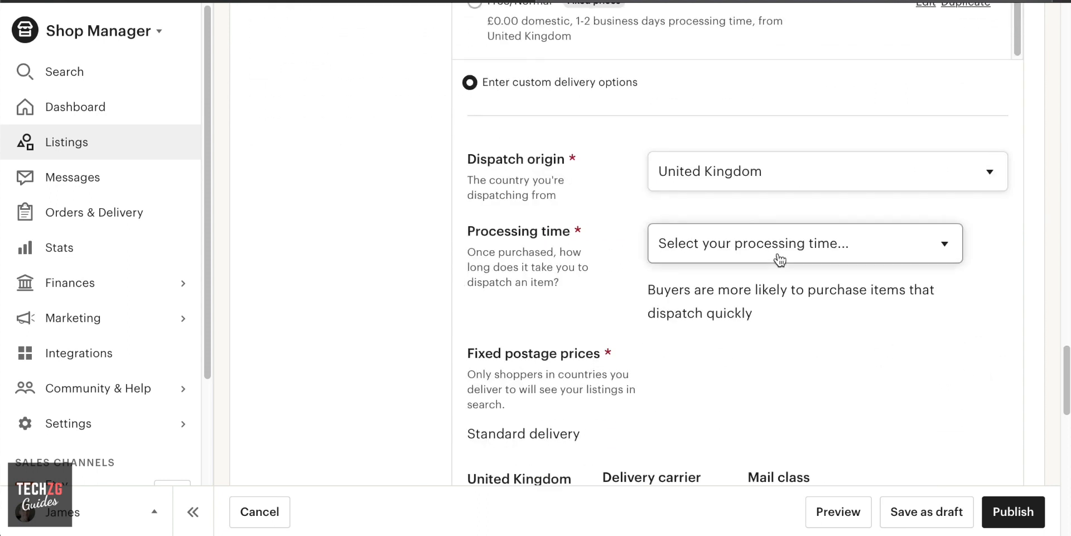
{"action": "scroll", "coordinate": [778, 263], "scroll_direction": "down", "scroll_amount": 1}
{"action": "scroll", "coordinate": [725, 421], "scroll_direction": "down", "scroll_amount": 7}
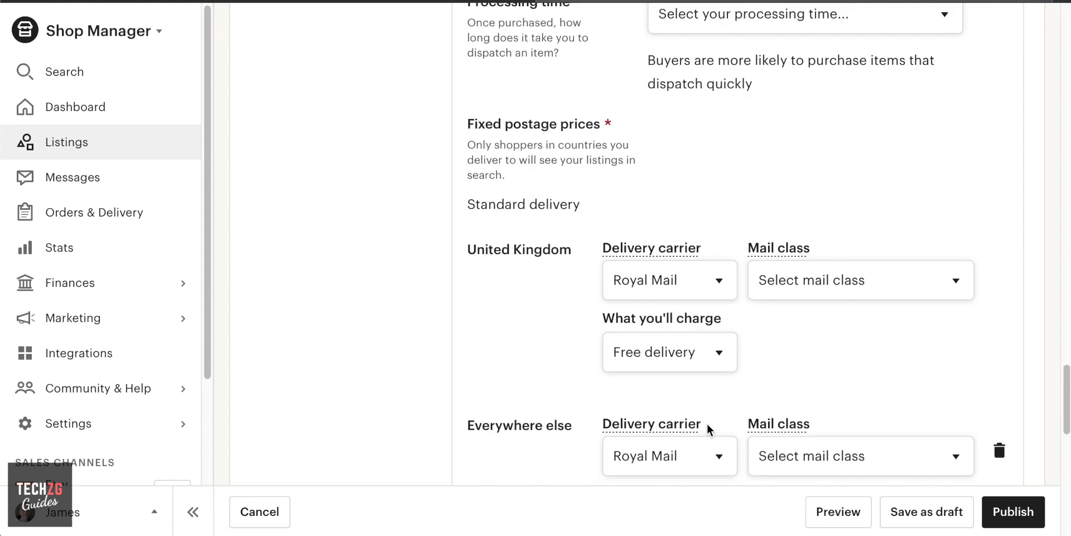
{"action": "scroll", "coordinate": [558, 272], "scroll_direction": "down", "scroll_amount": 3}
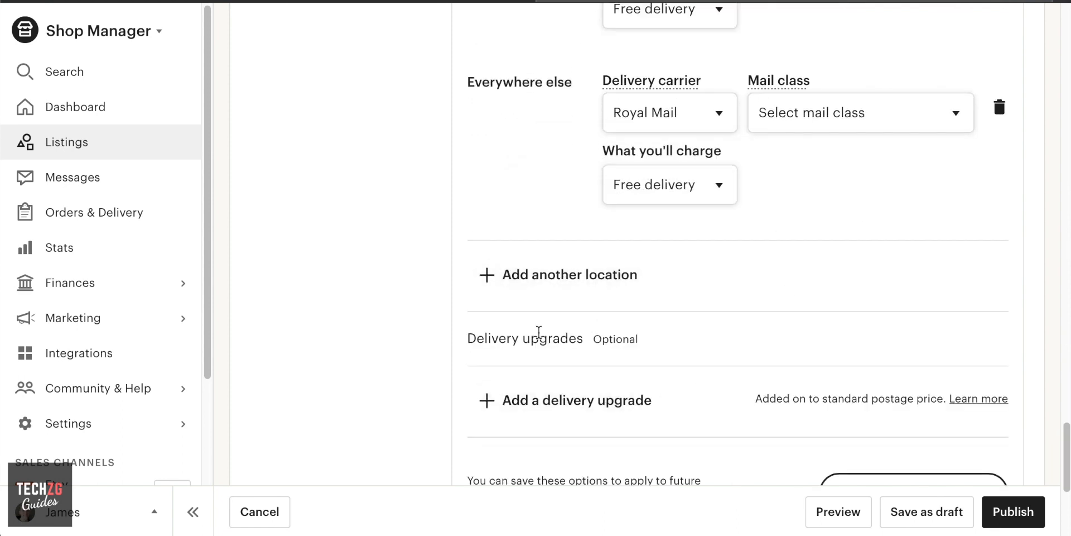
{"action": "scroll", "coordinate": [538, 334], "scroll_direction": "down", "scroll_amount": 3}
{"action": "scroll", "coordinate": [666, 310], "scroll_direction": "down", "scroll_amount": 3}
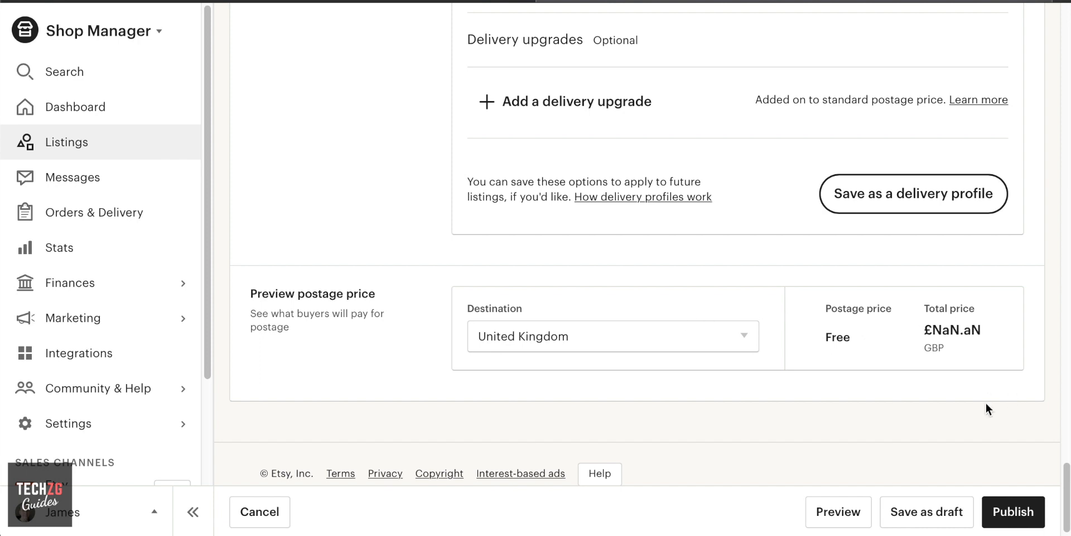
Publish the listing
{"action": "left_click", "coordinate": [1026, 510]}
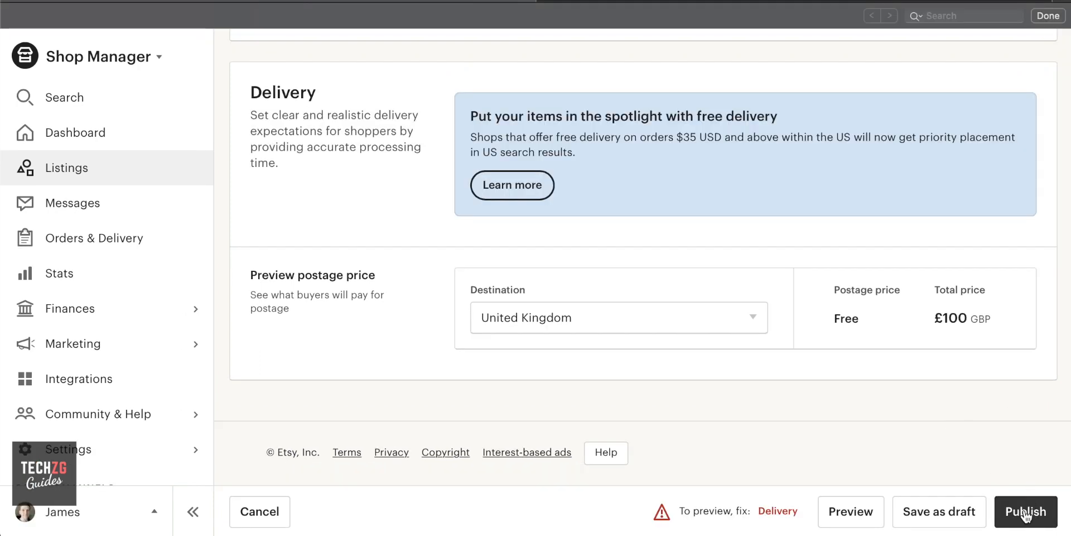